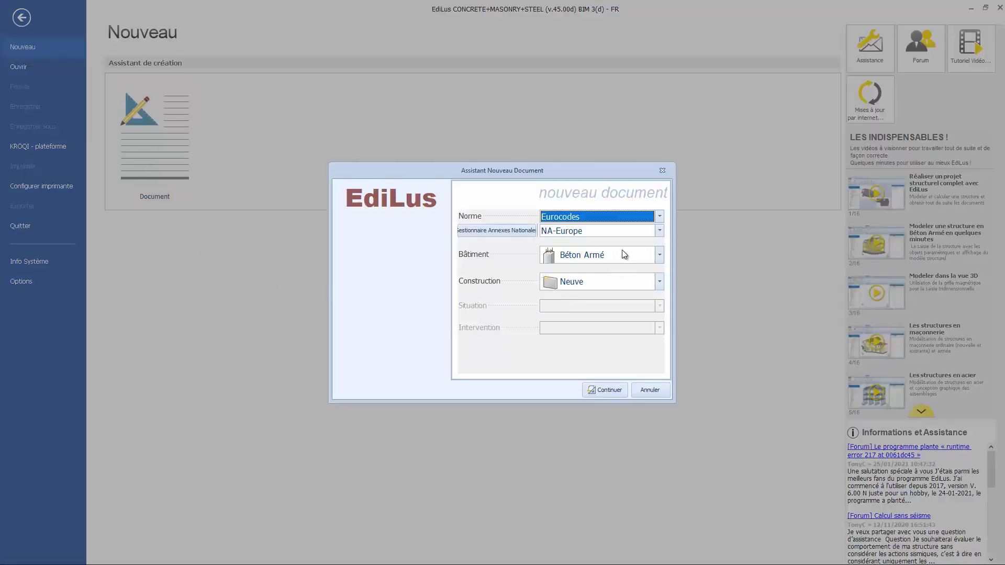
- Create a Maçonnerie document with construction Existante, situation de Conception (POST intervention) and intervention Renforcement
left_click(658, 256)
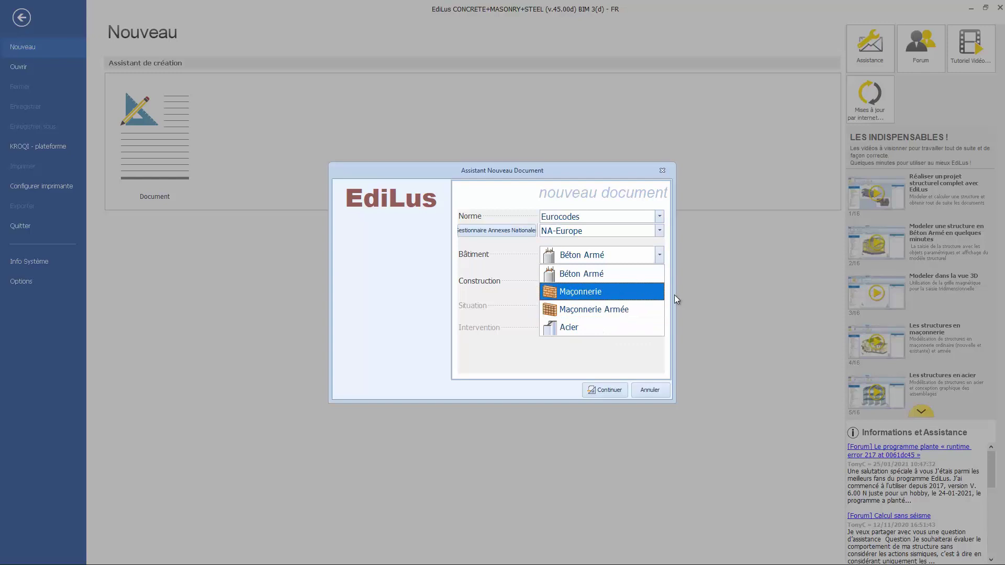
left_click(600, 299)
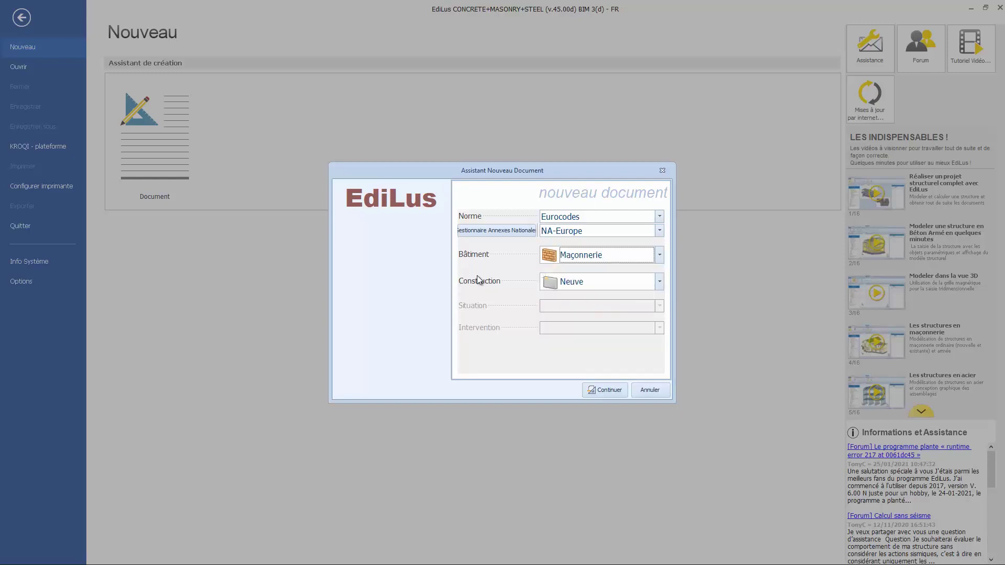
left_click(659, 287)
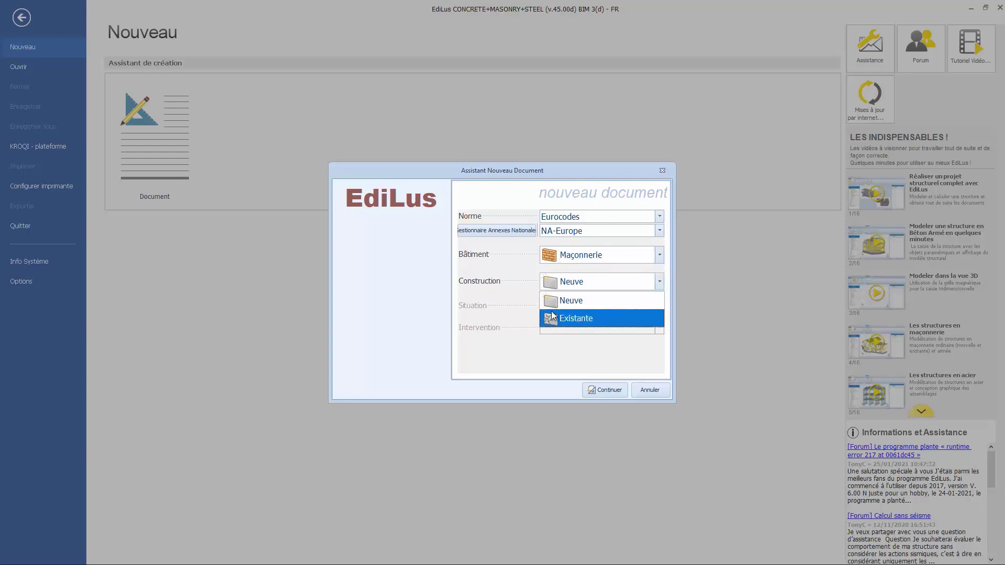
left_click(567, 319)
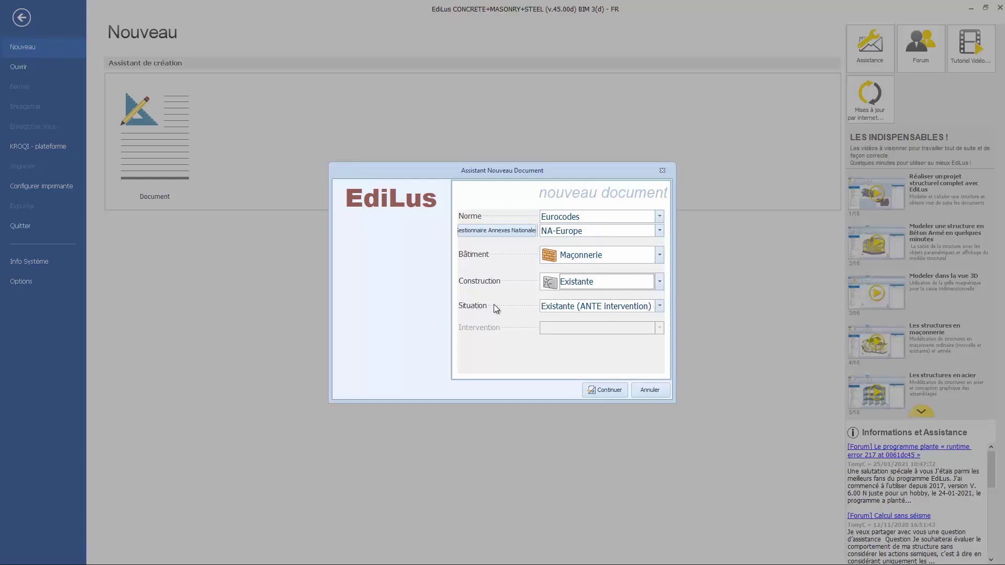
left_click(646, 306)
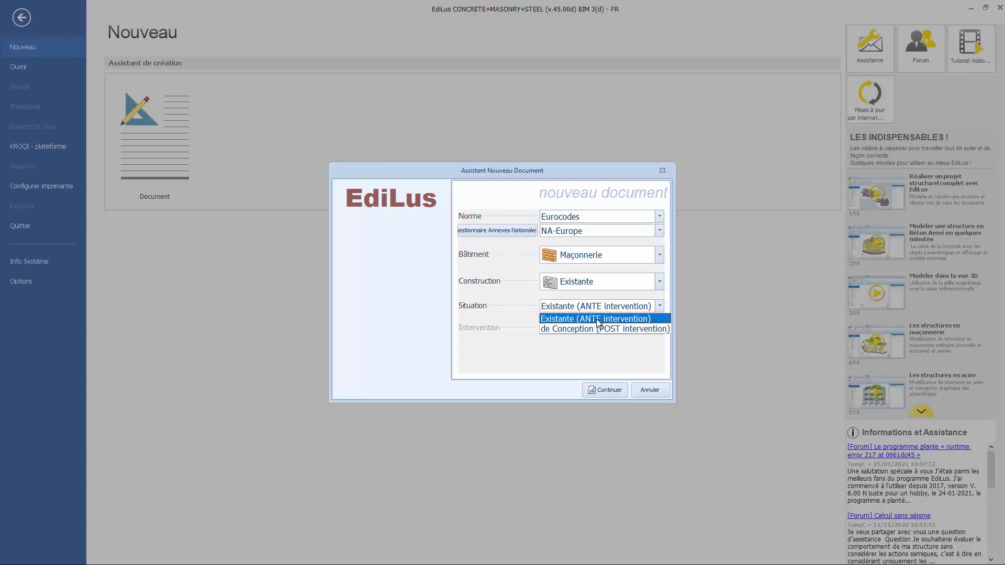
left_click(623, 329)
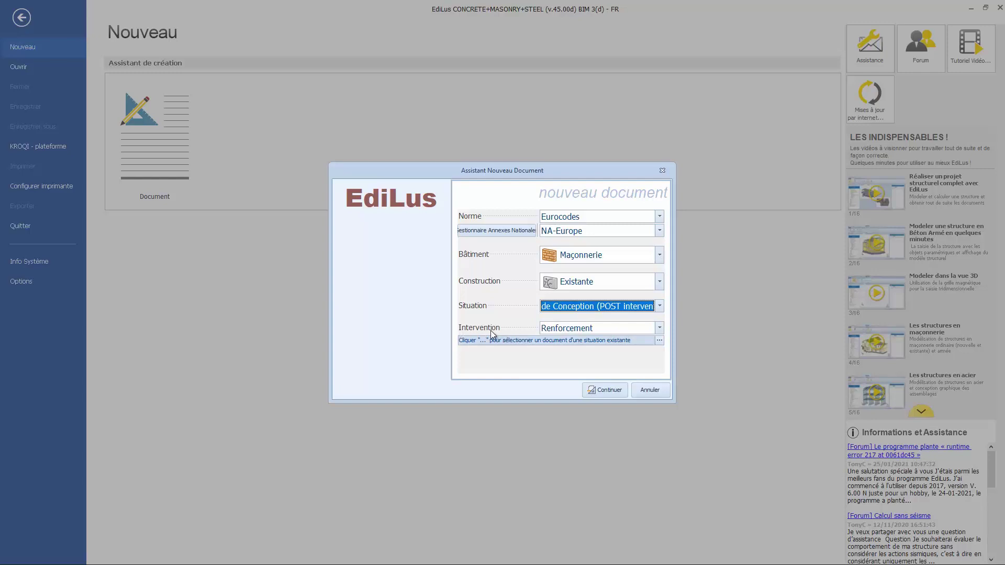
left_click(609, 328)
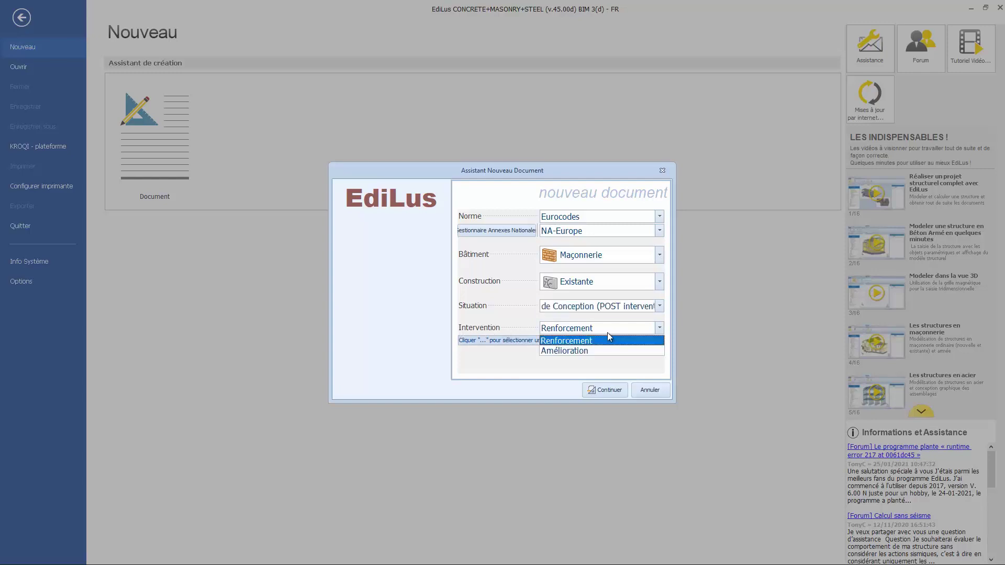
left_click(563, 341)
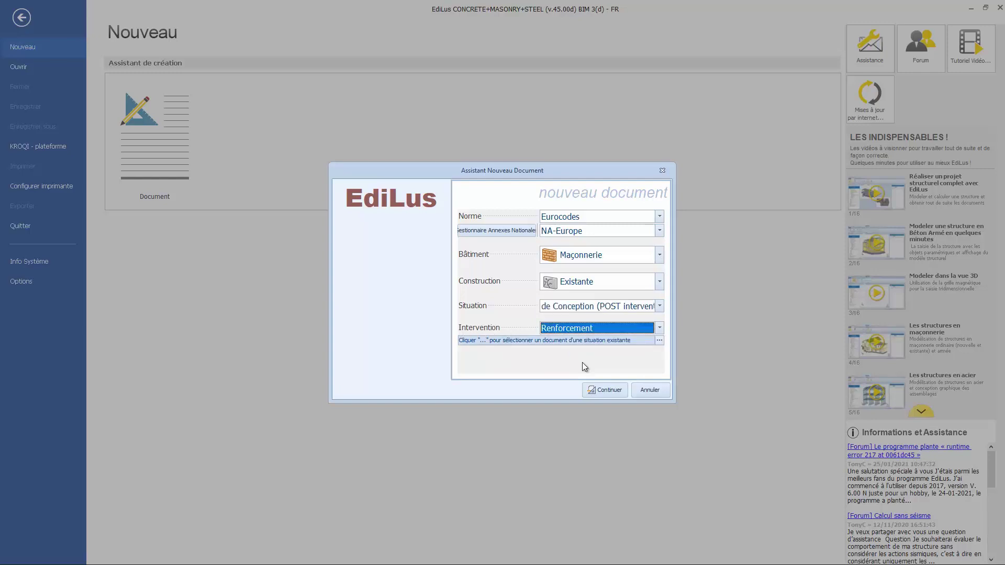
left_click(605, 390)
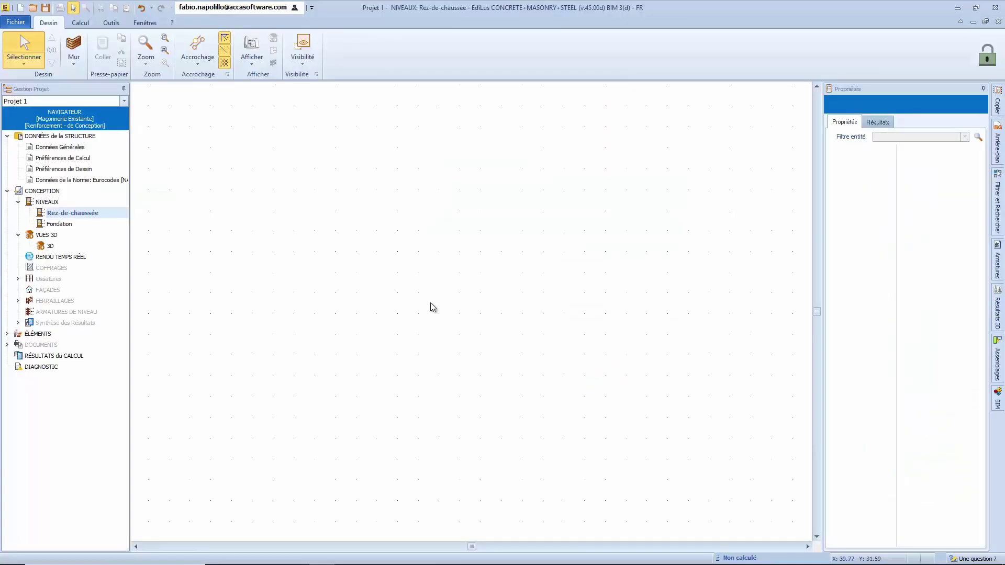
- Import the floor plan Example_03.DXF into the Rez-de-chaussée level as a DXF/DWG drawing underlay
left_click(75, 61)
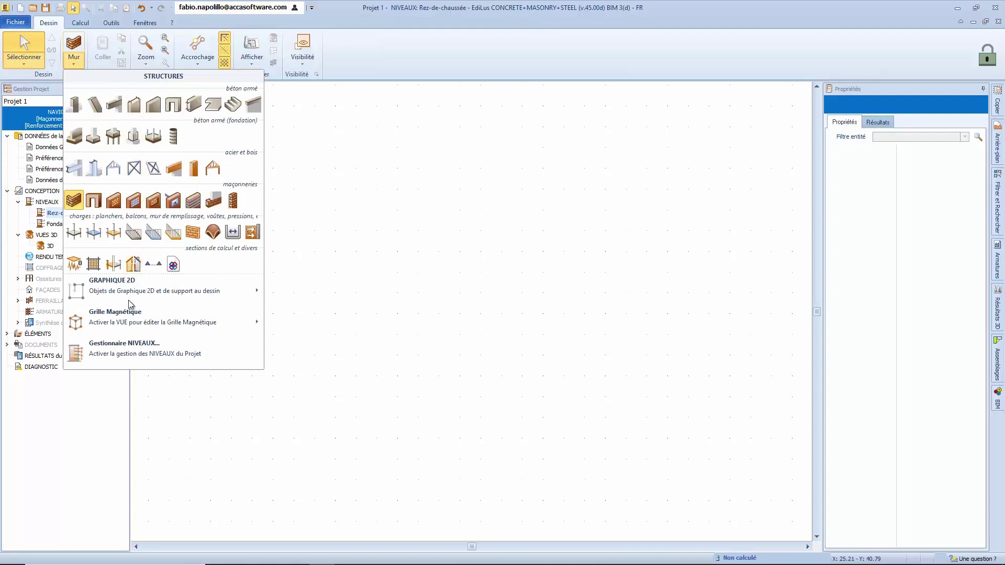
mouse_move(131, 297)
left_click(335, 293)
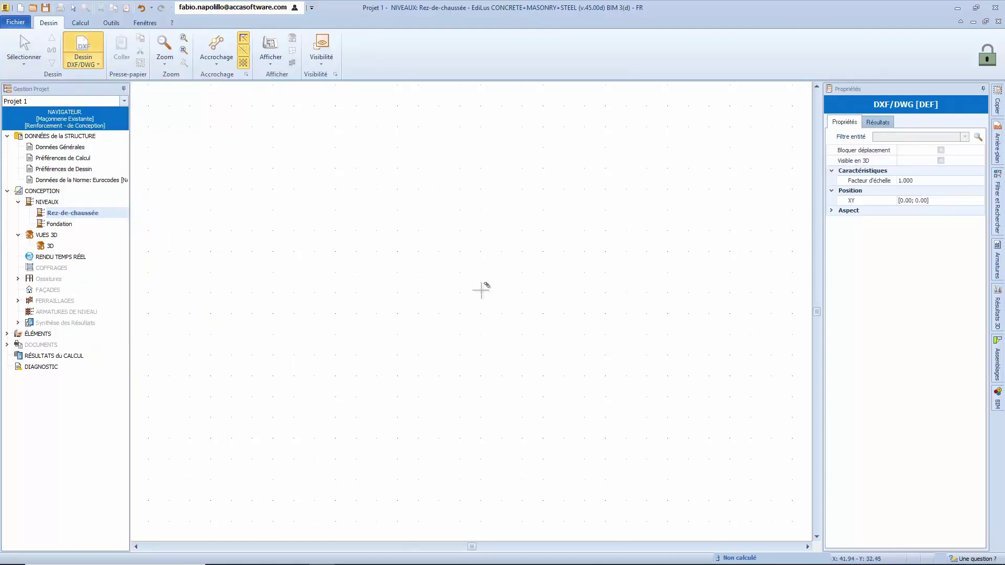
left_click(455, 330)
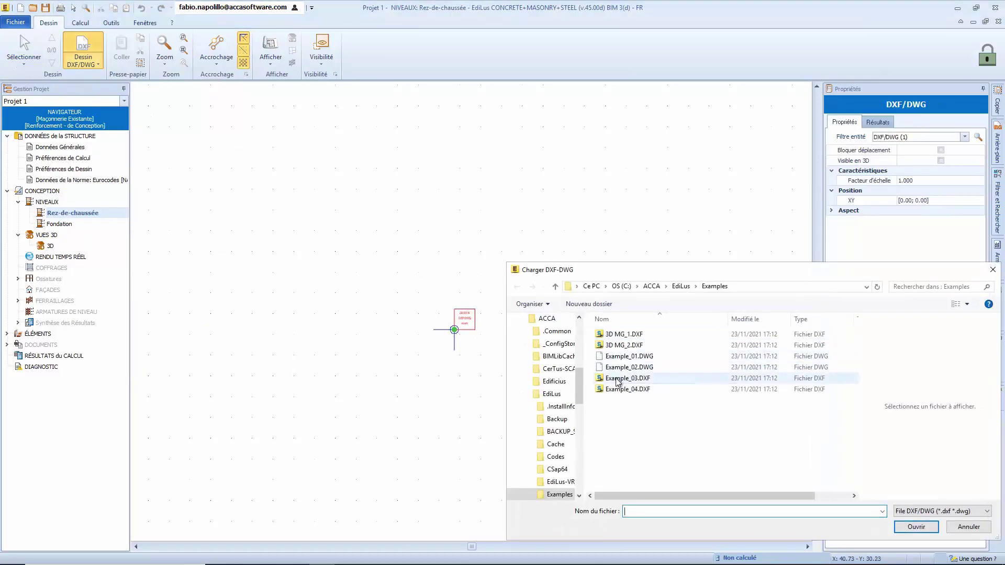
double_click(617, 379)
left_click(517, 307)
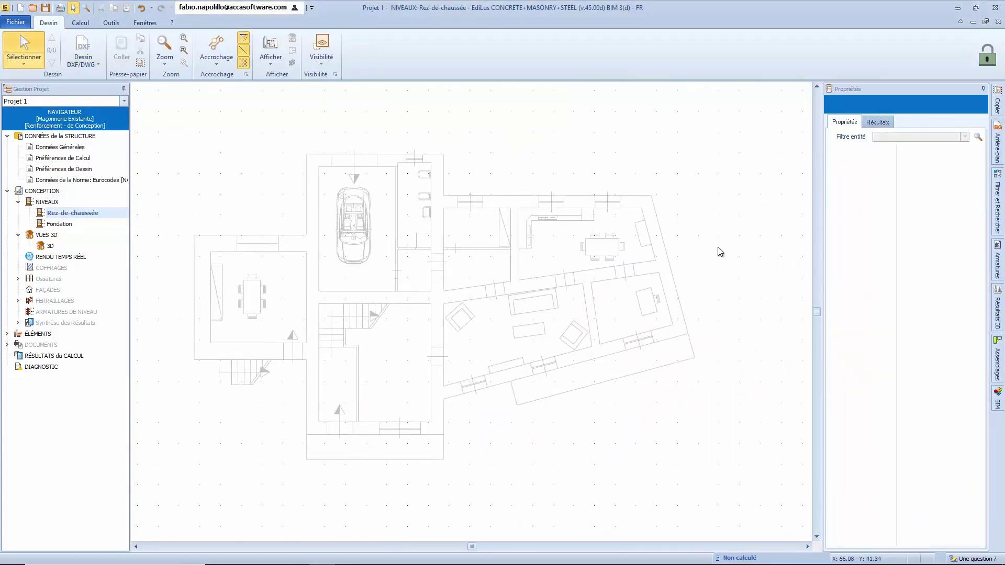
- Draw a 60 cm thick masonry wall, about 13.5 m long, along the garage side's outer vertical wall line in the plan
left_click(82, 62)
mouse_move(136, 87)
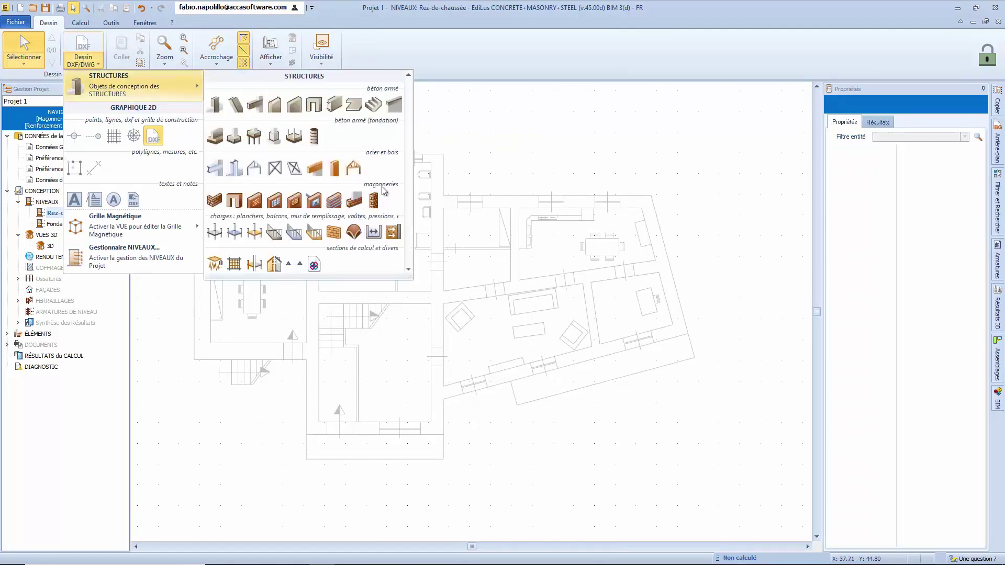
left_click(215, 200)
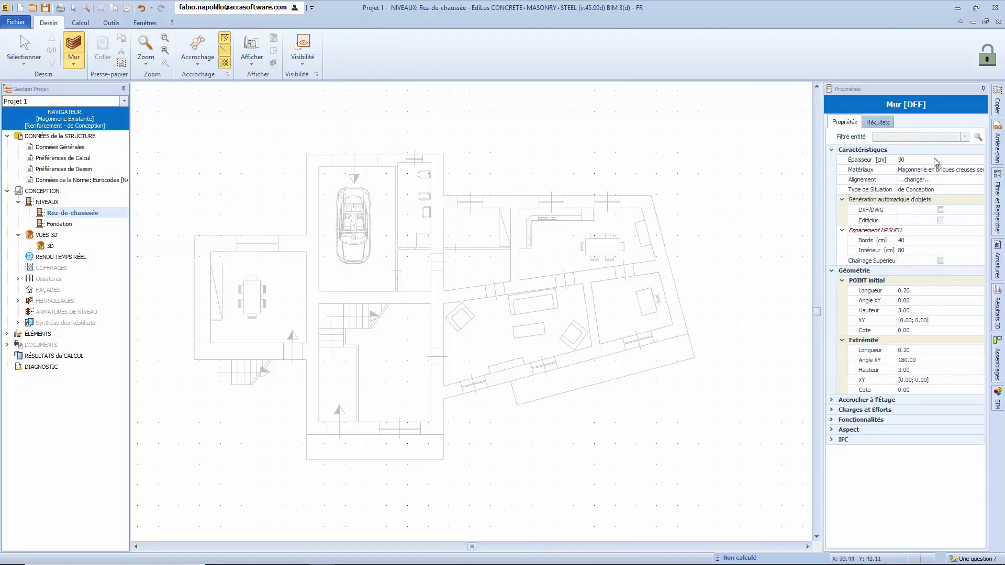
left_click(918, 159)
type("6")
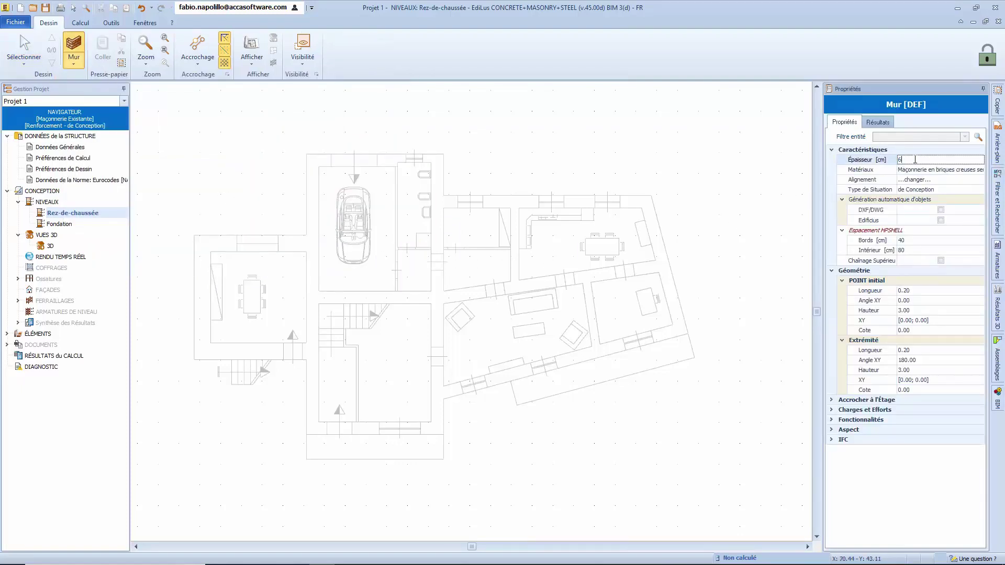
type("0")
key("Return")
left_click(306, 154)
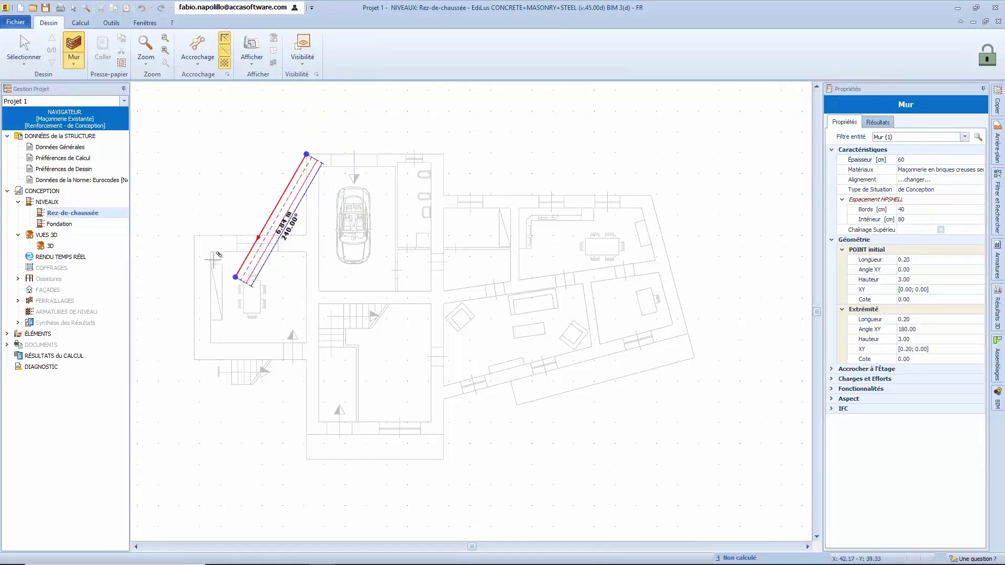
left_click(307, 436)
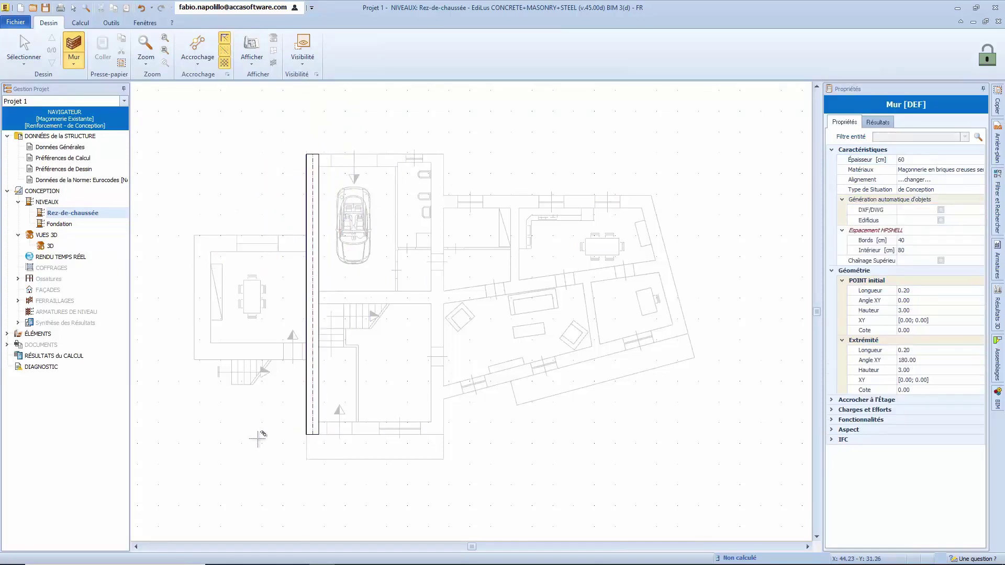
key("Escape")
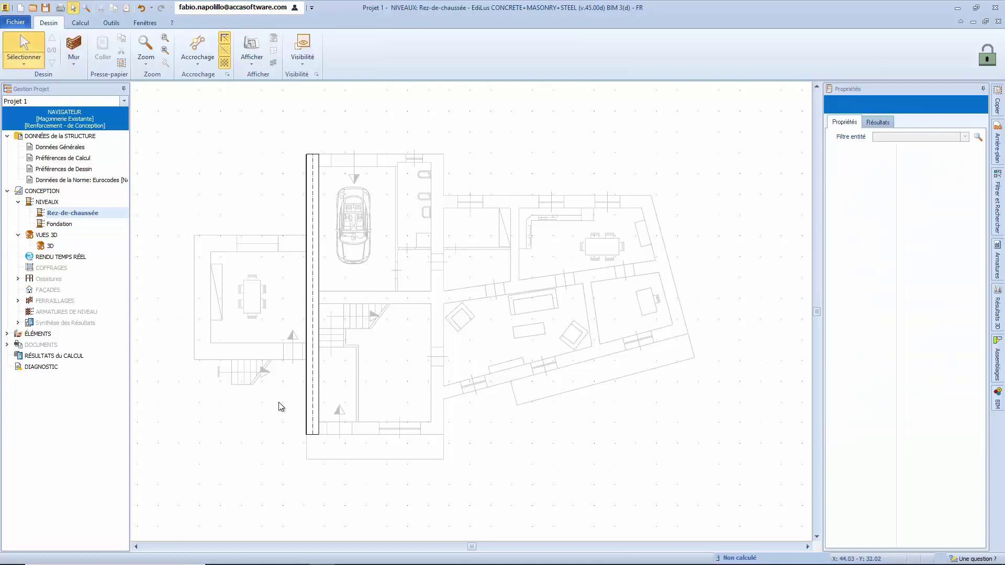
- Set the drawn wall's situation type to Existante and its material to Maçonnerie en briques creuses semi pleines
left_click(314, 384)
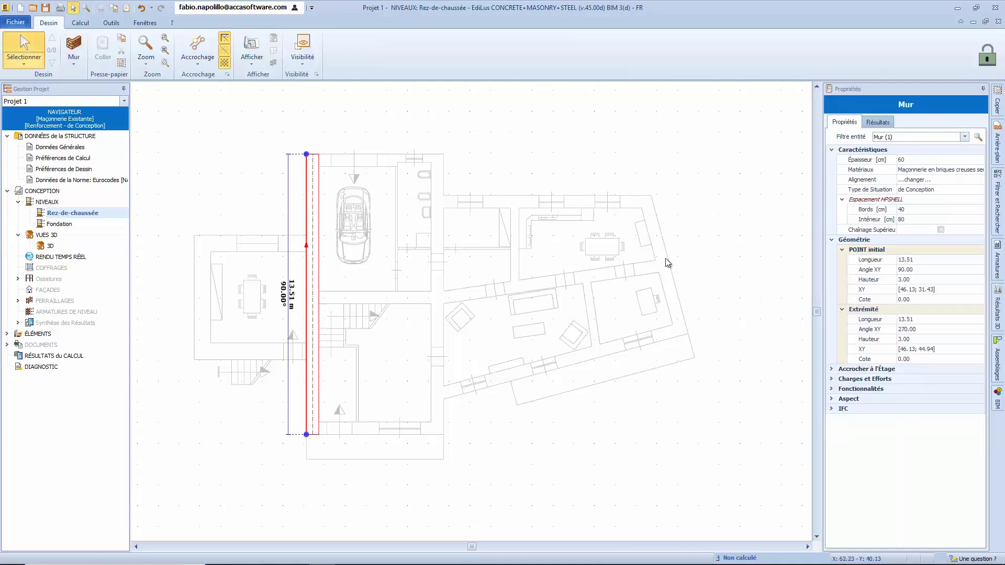
left_click(934, 190)
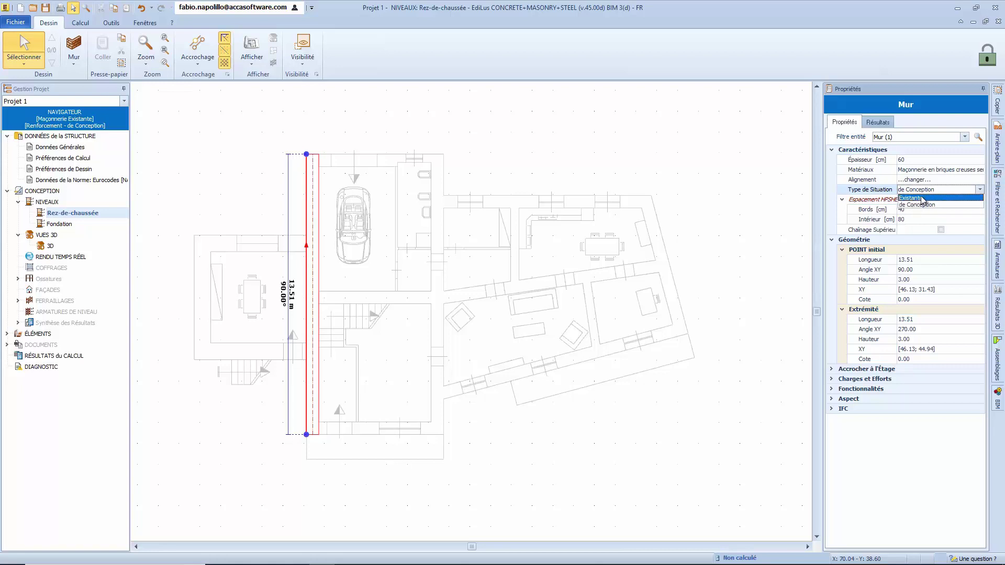
left_click(917, 197)
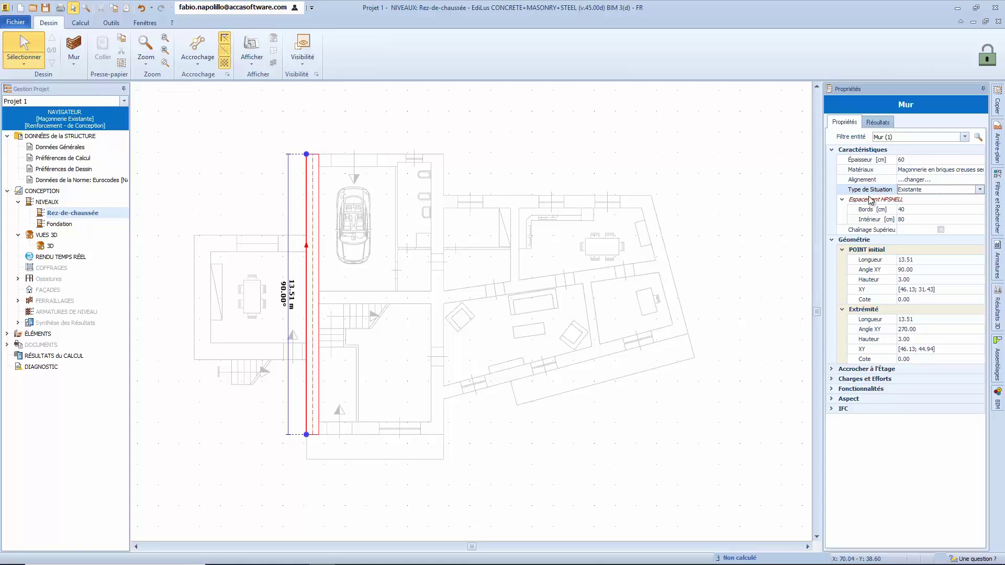
left_click(933, 174)
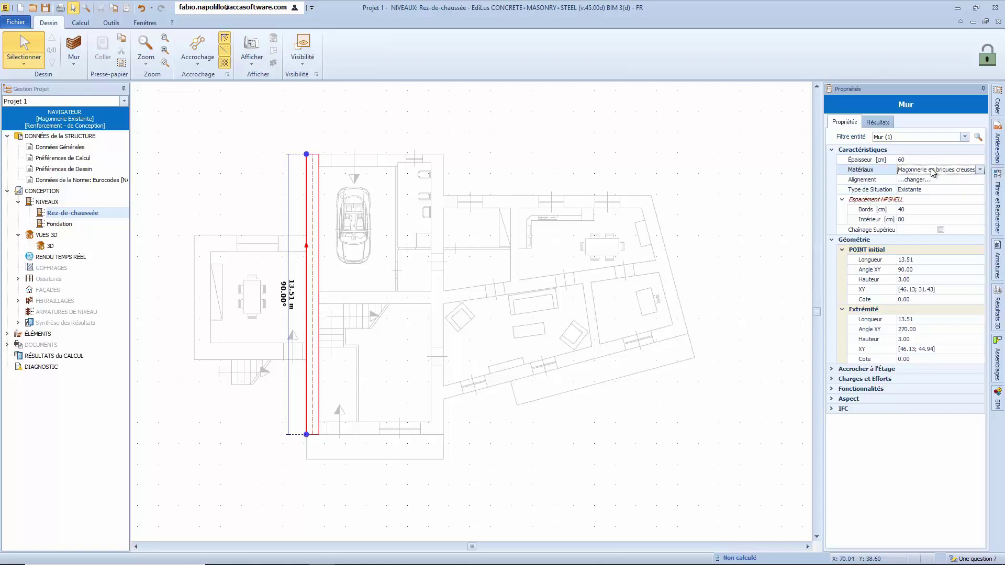
left_click(980, 170)
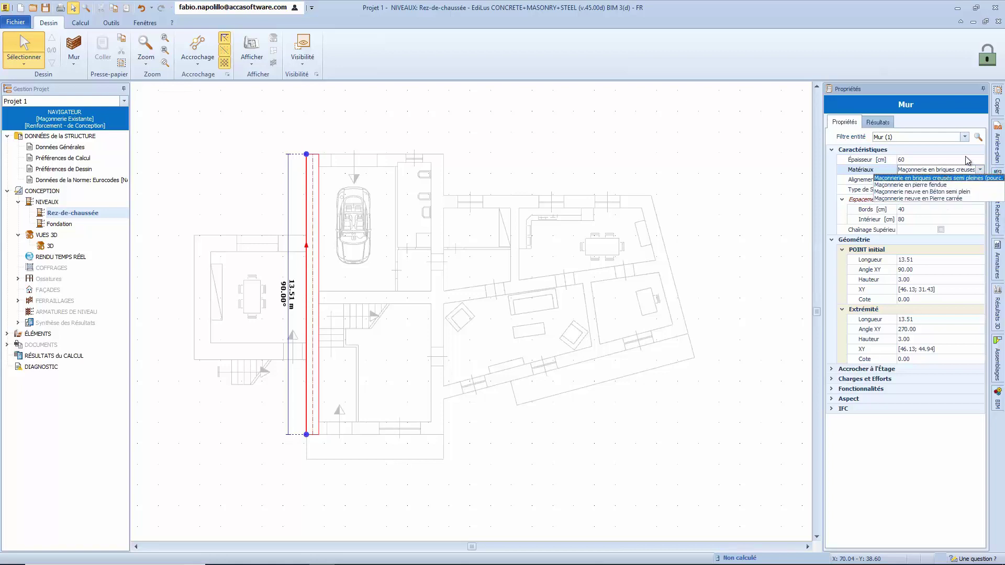
left_click(976, 178)
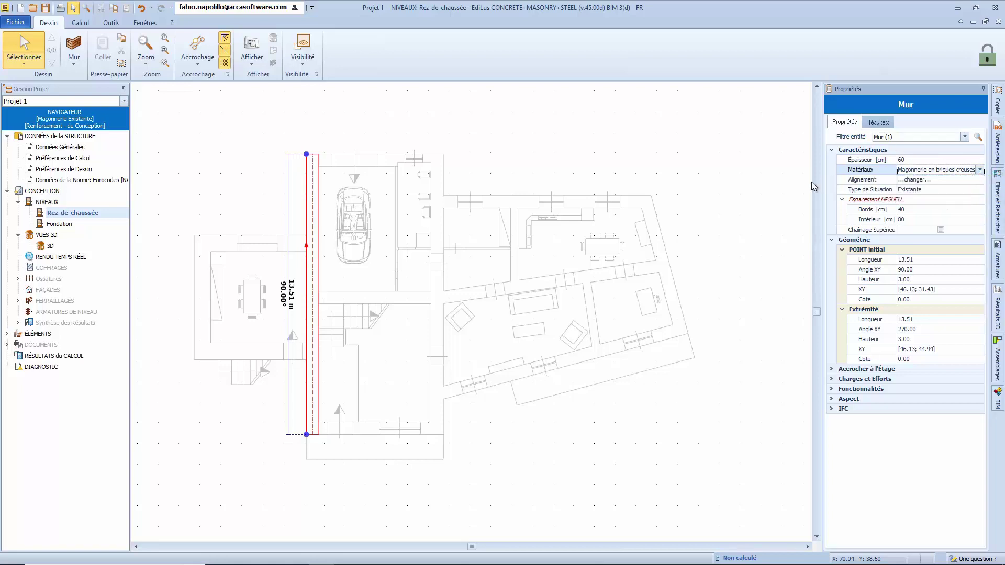
left_click(457, 164)
- Set the knowledge level for existing buildings to Adapté [KL2] in the calculation preferences
left_click(49, 158)
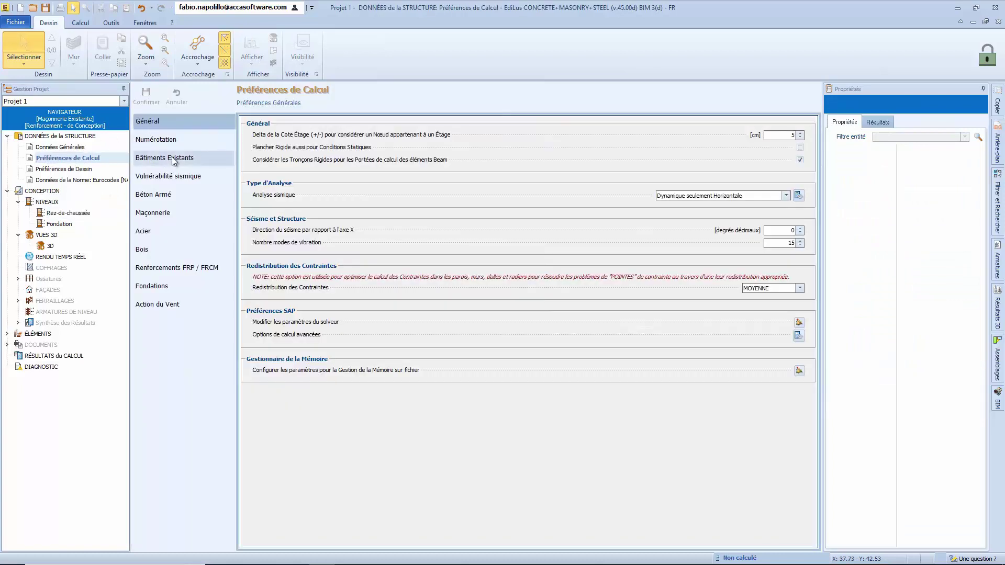
left_click(185, 156)
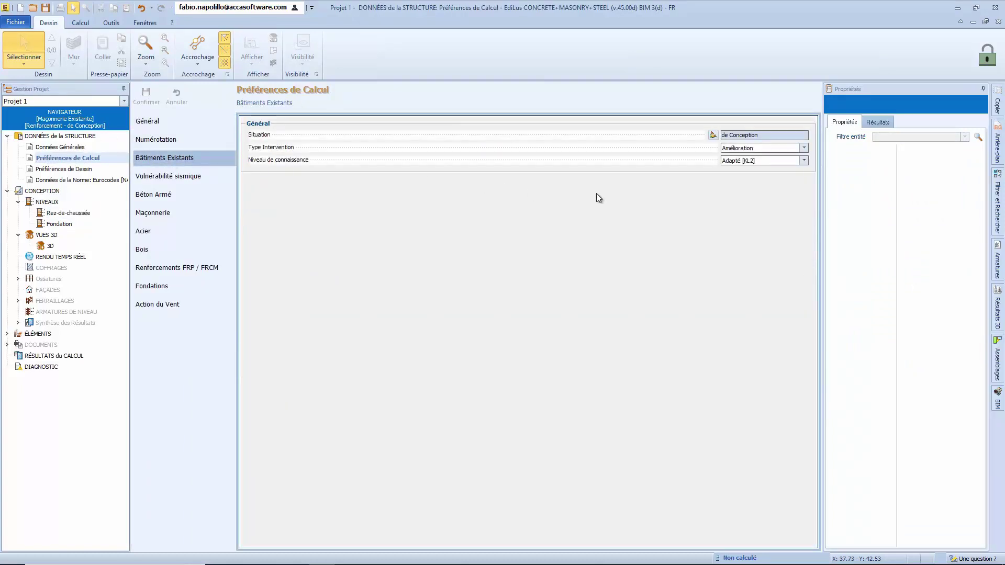
left_click(763, 161)
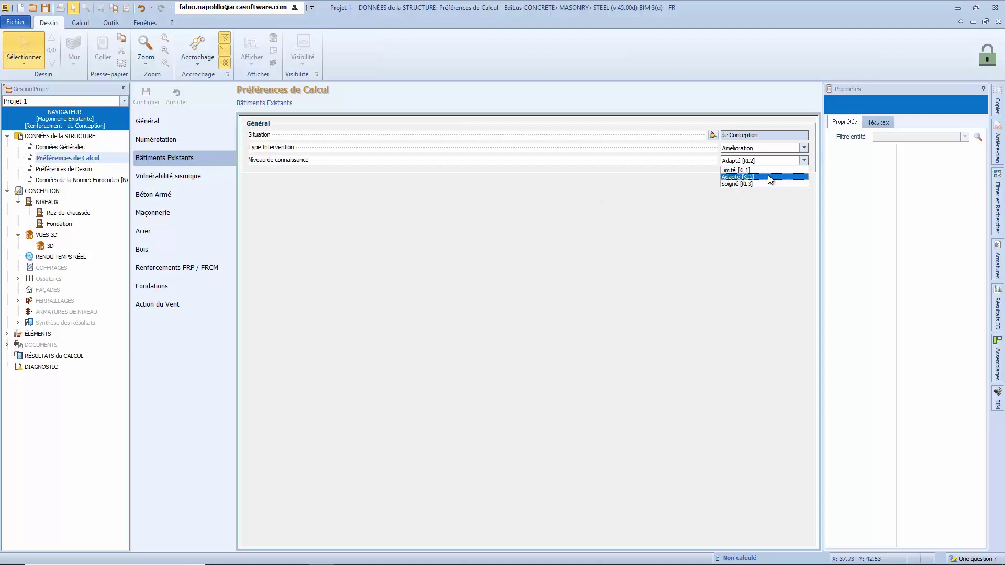
left_click(777, 178)
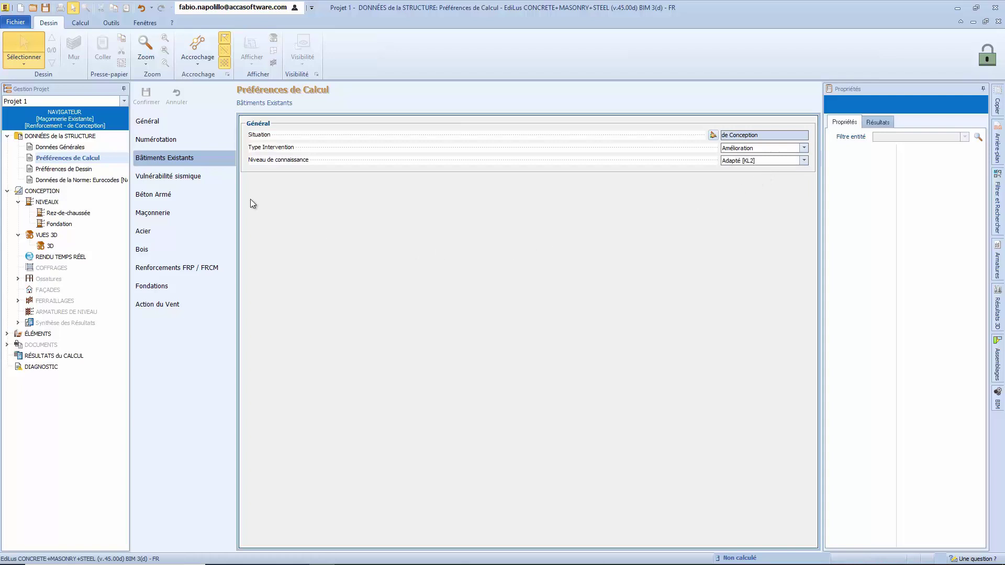
- Add the masonry material "Maçonnerie en pierre tendre de taille (tuf, calcarénite, etc.) - avec mortier avec caractéristiques faibles" to the project materials
left_click(7, 333)
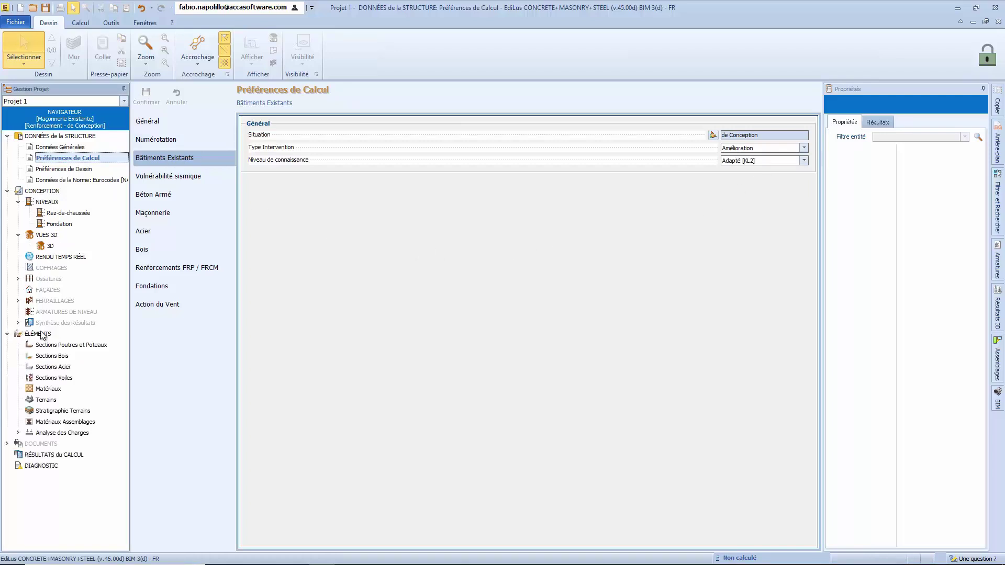
left_click(55, 389)
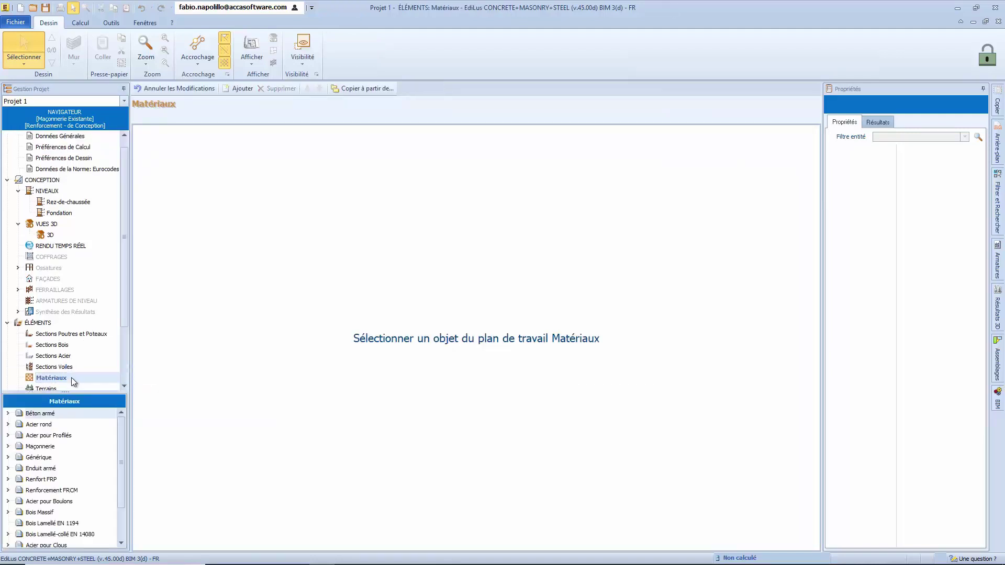
left_click(8, 446)
right_click(74, 491)
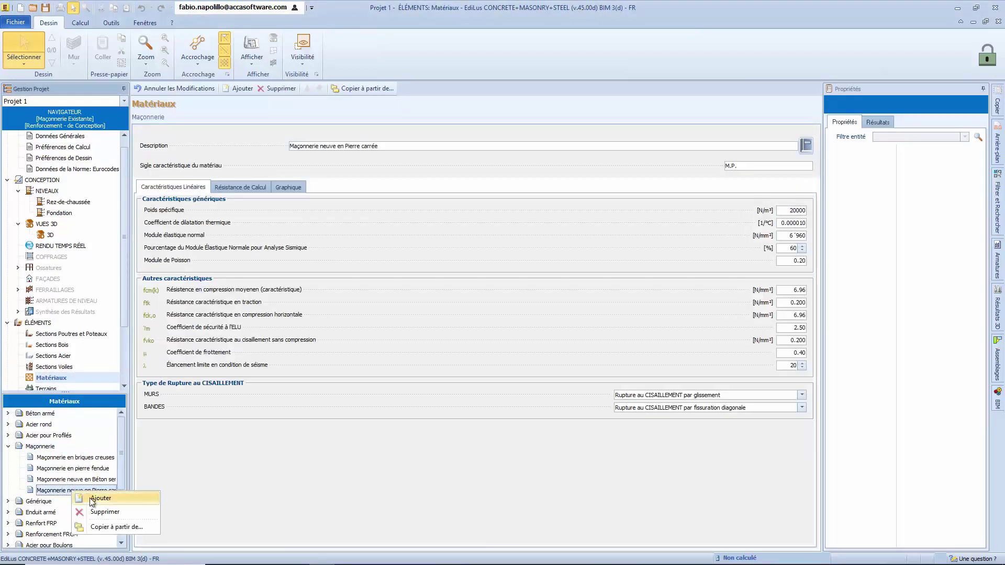
left_click(100, 499)
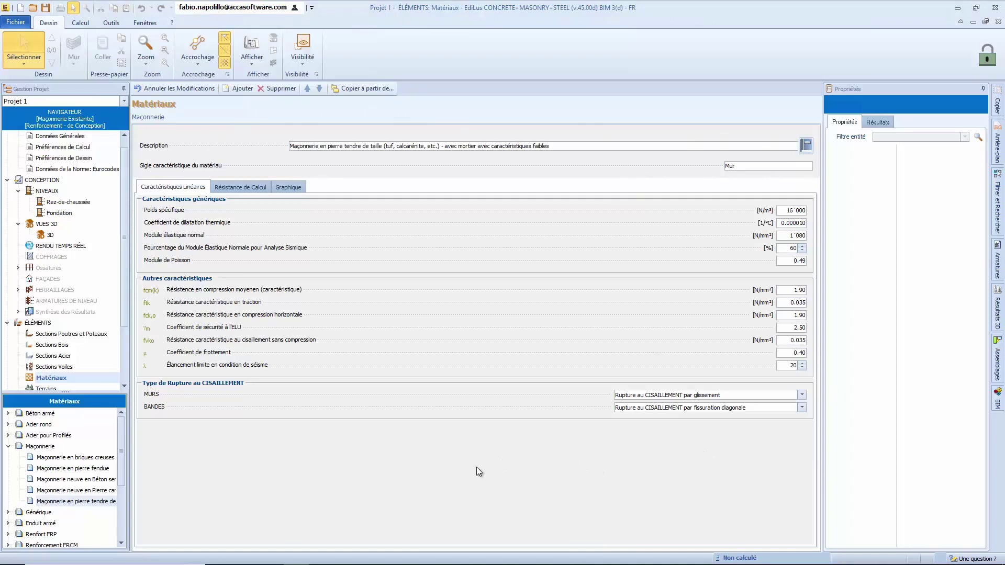
- Assign the masonry material "Maçonnerie en pierre tendre de taille" to the existing wall on the Rez-de-chaussée level
left_click(66, 204)
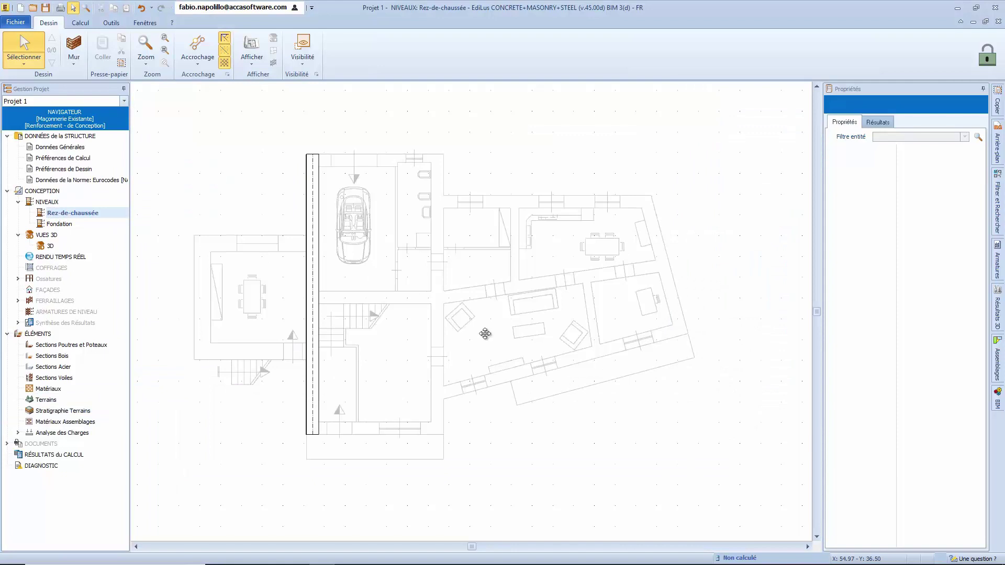
left_click(304, 313)
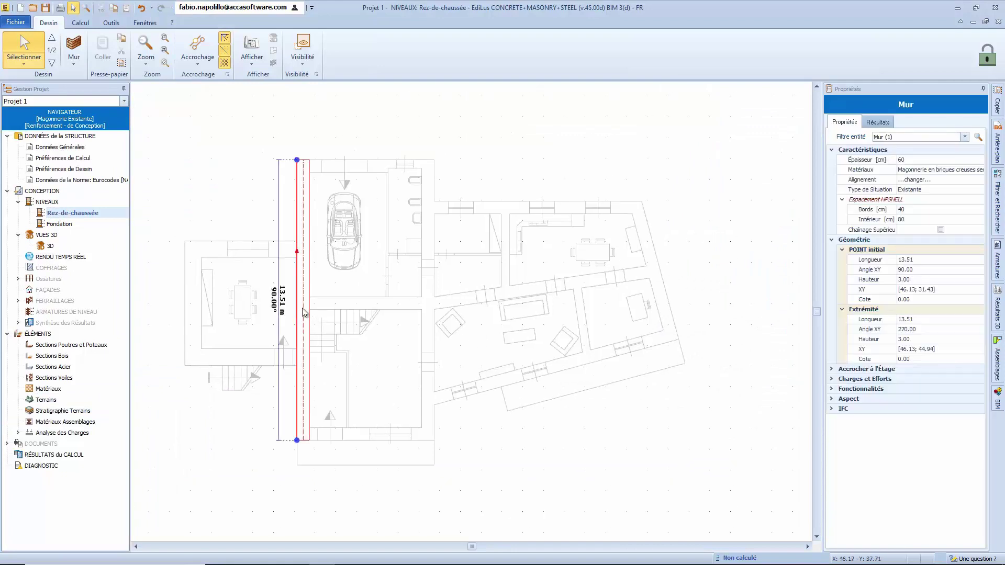
left_click(972, 171)
left_click(945, 206)
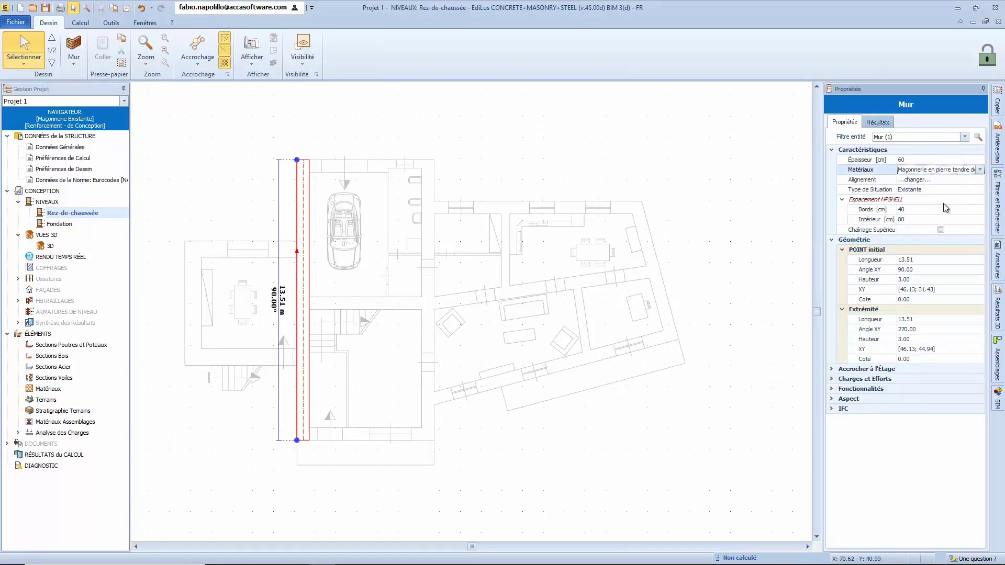
left_click(733, 254)
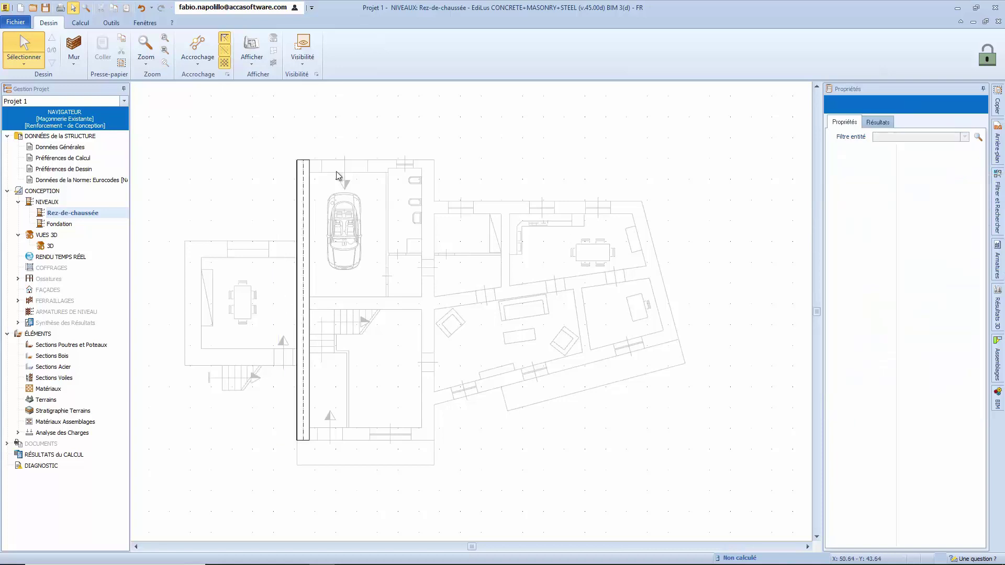
- Draw two 60 cm walls in "Maçonnerie en pierre tendre de taille" on the garage block's lower side, about 6 m long, and along its eastern side
left_click(73, 50)
left_click(923, 170)
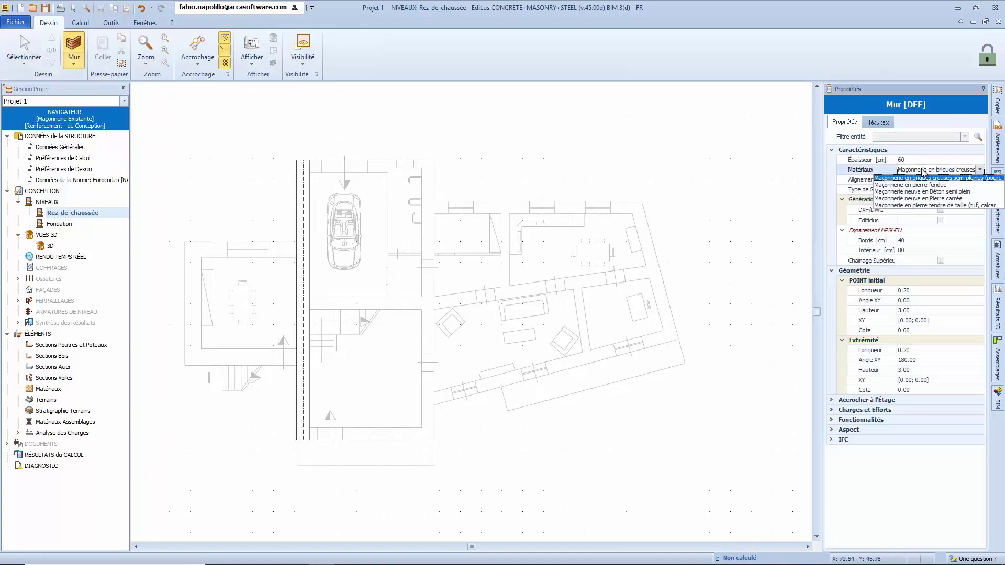
left_click(932, 206)
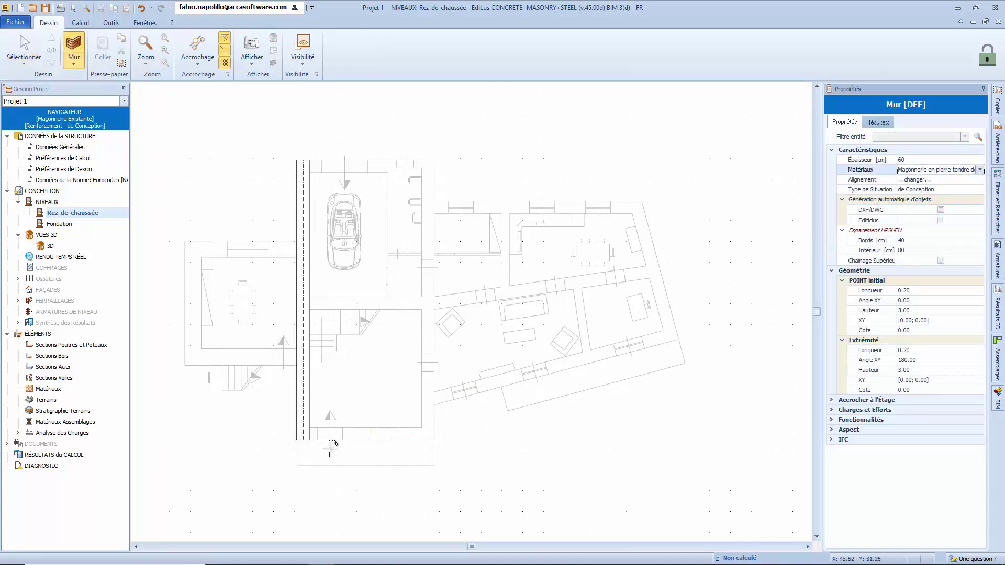
left_click(297, 440)
left_click(434, 440)
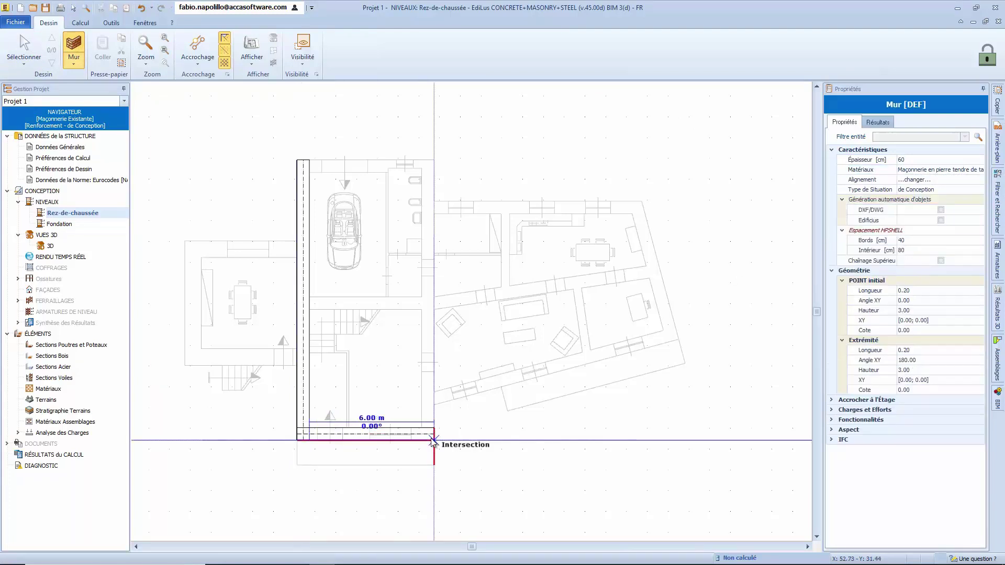
left_click(433, 441)
left_click(434, 161)
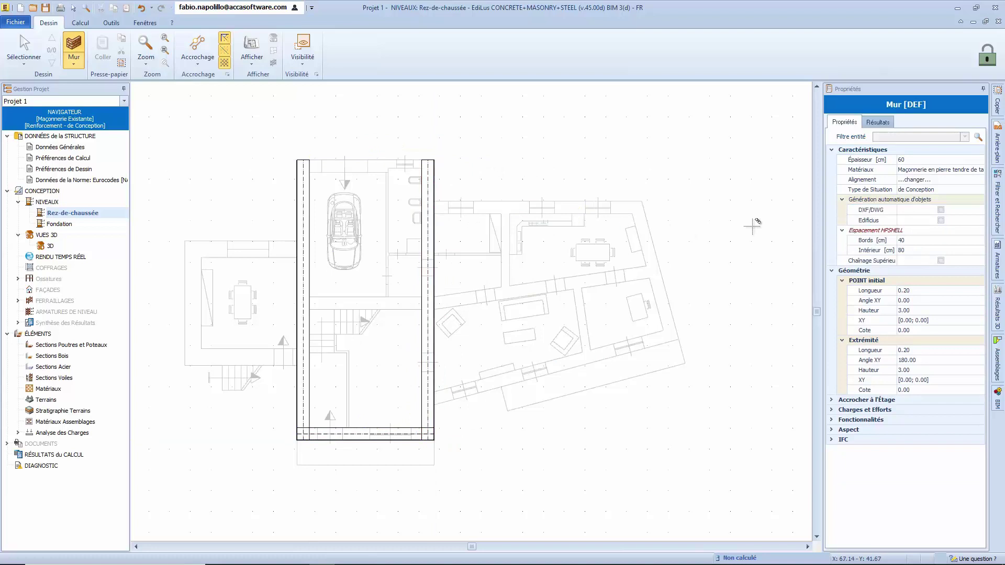
- Enable automatic DXF/DWG object generation and generate the garage block's upper walls and the western annex's three outer walls from the plan lines
left_click(941, 210)
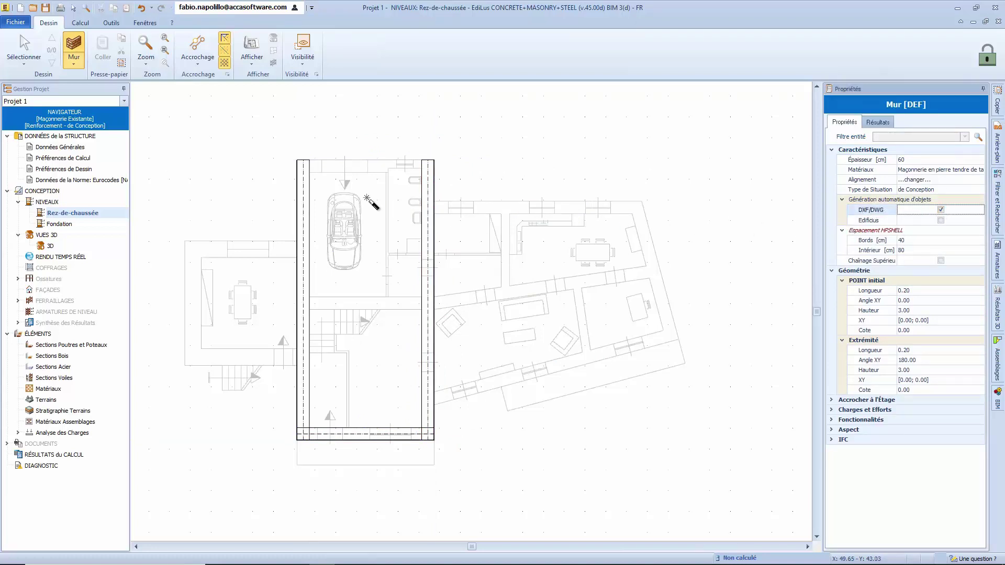
left_click(364, 163)
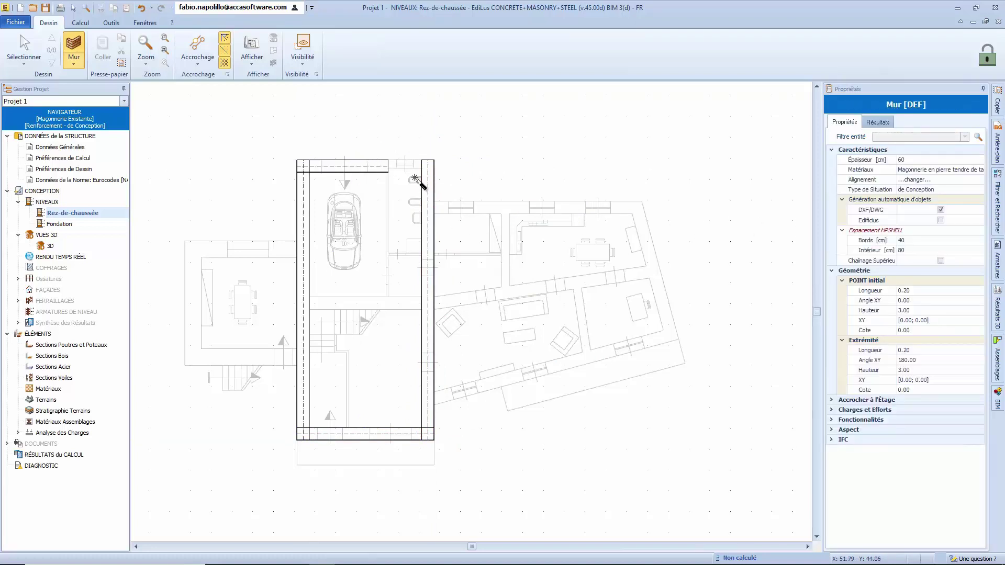
left_click(397, 169)
left_click(251, 242)
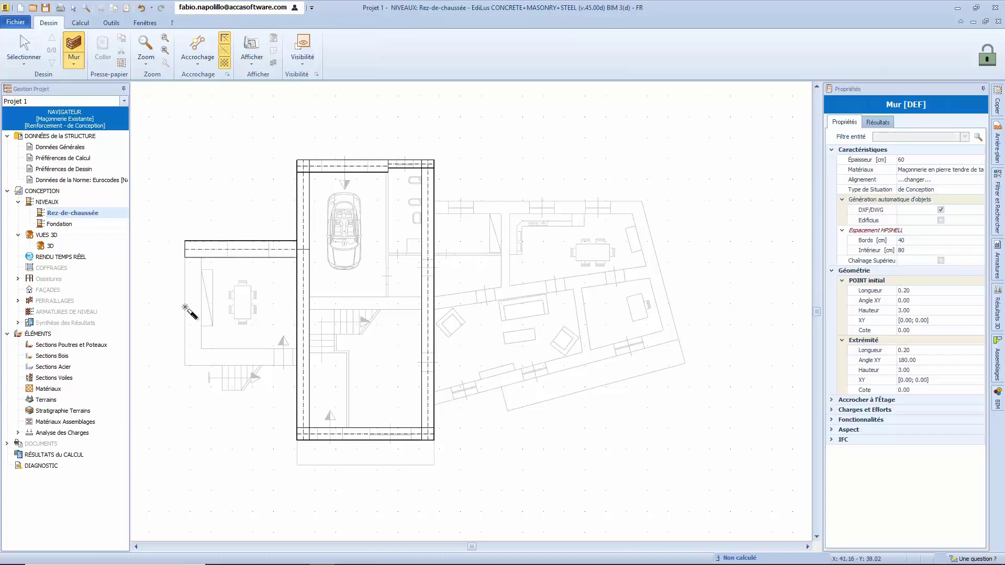
left_click(186, 314)
left_click(223, 365)
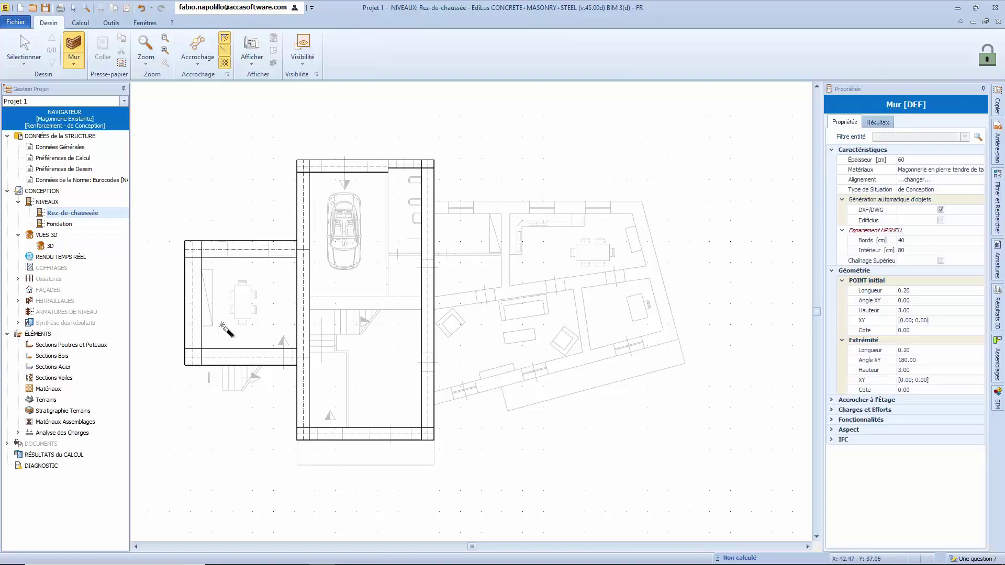
- Generate the eastern wing's outer walls from the DXF lines: the slanted lower, slanted end and upper walls
left_click(479, 385)
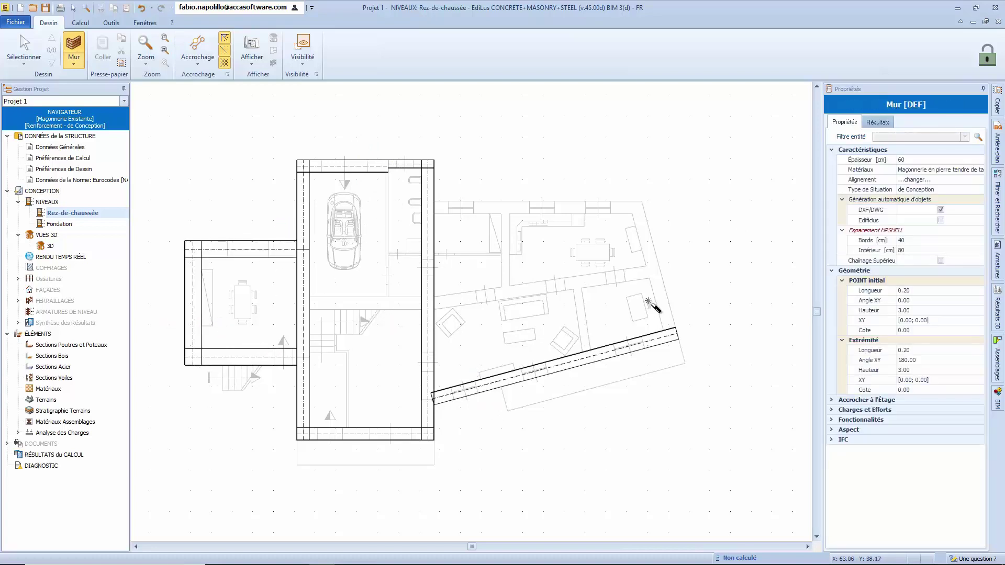
left_click(661, 321)
left_click(621, 199)
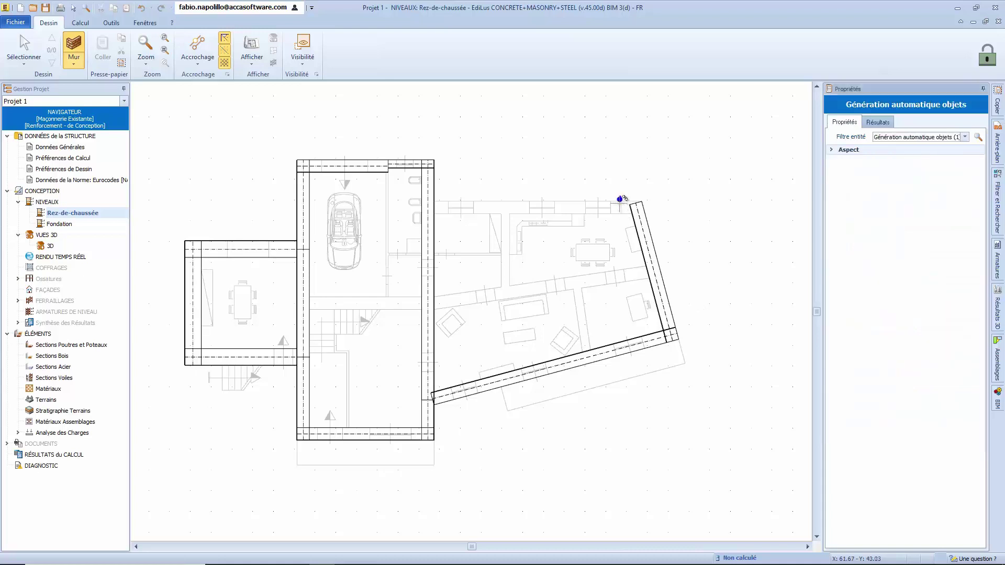
- Generate the interior walls of the eastern wing and the horizontal wall below the garage from the DXF lines
left_click(504, 277)
left_click(458, 294)
left_click(464, 313)
left_click(589, 274)
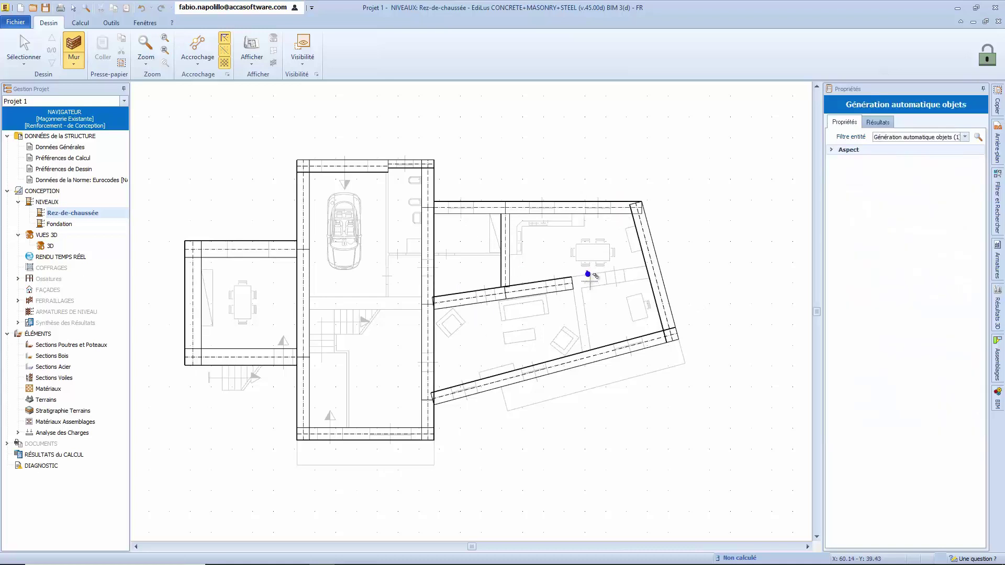
left_click(596, 290)
left_click(585, 315)
left_click(569, 319)
left_click(580, 278)
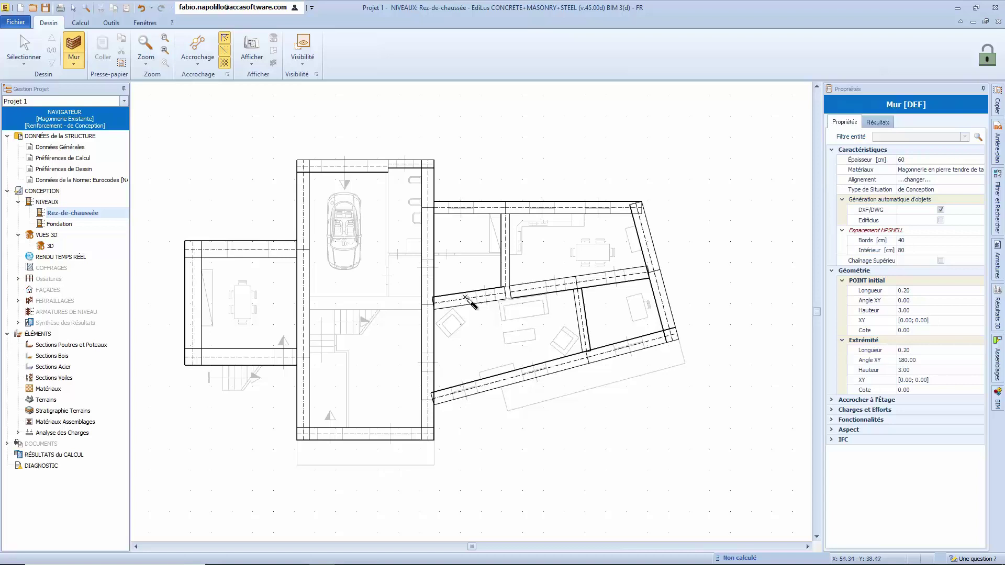
left_click(400, 293)
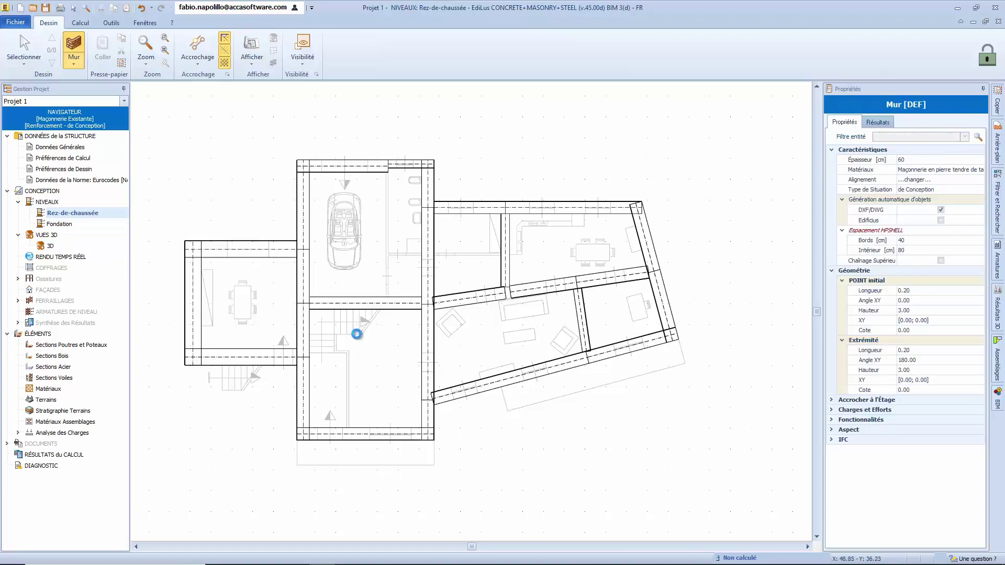
key("Escape")
- Set the alignment of the six interior walls of the garage block and eastern wing to their centre axis
scroll(362, 296, "up", 5)
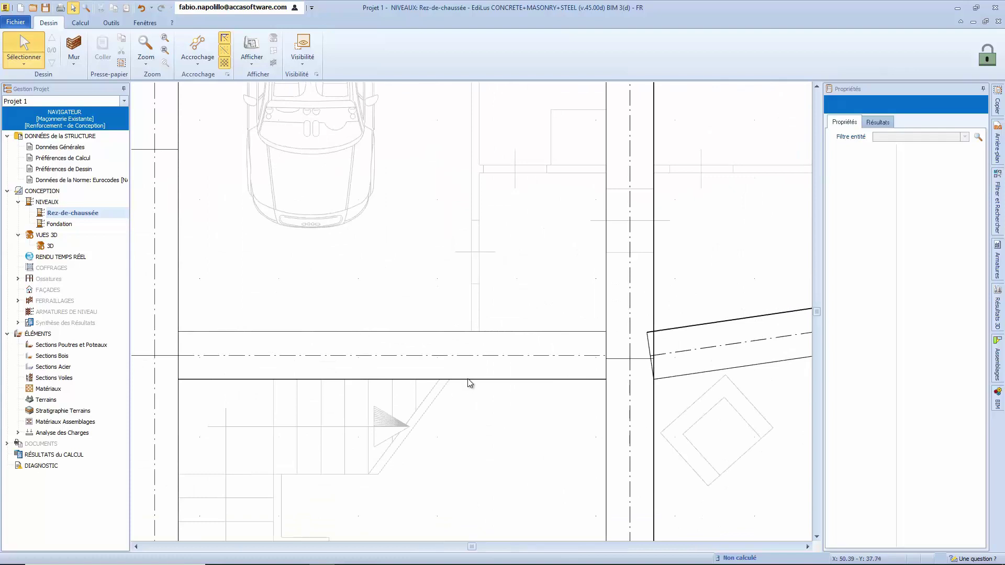
left_click(533, 380)
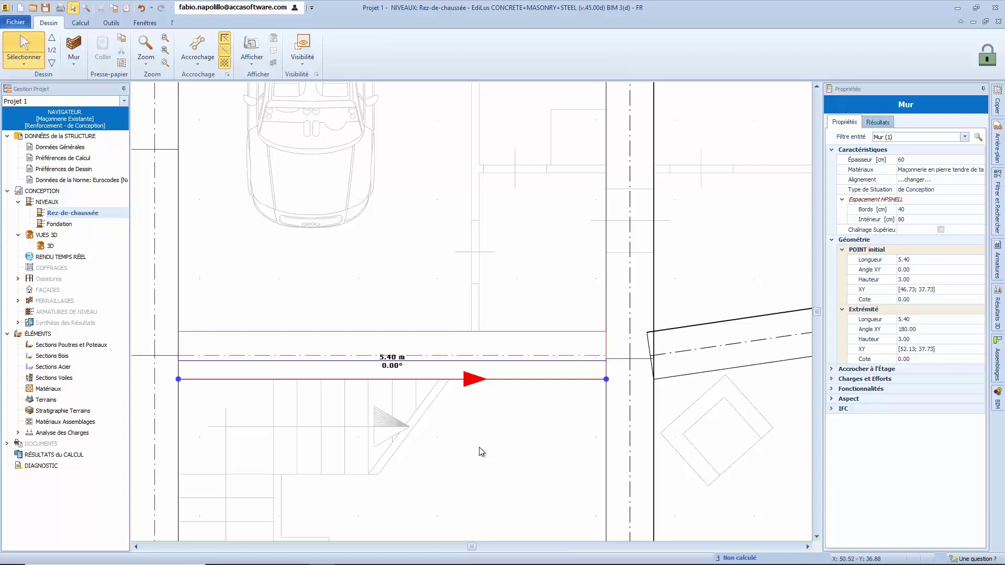
key("Escape")
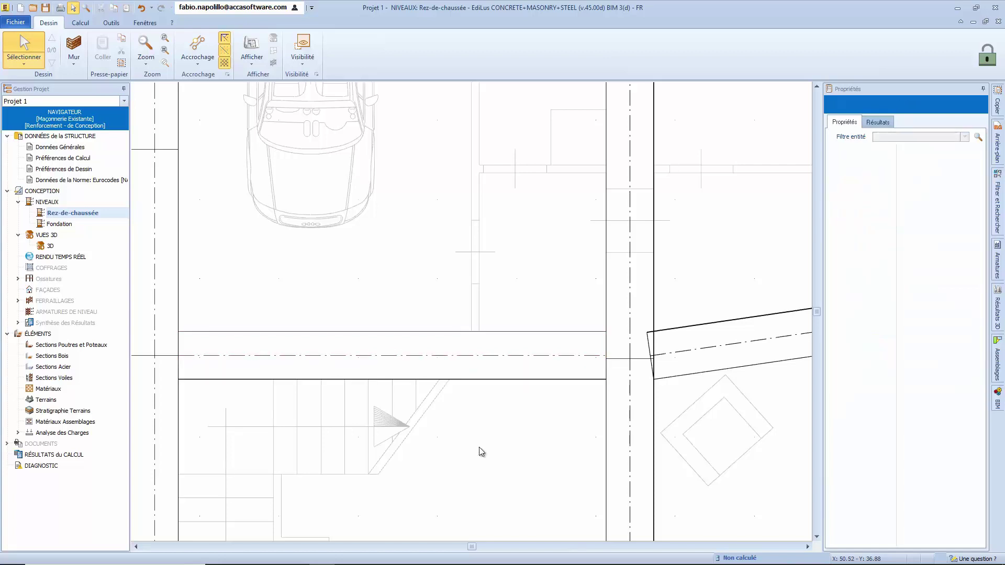
middle_click(479, 448)
left_click(419, 309)
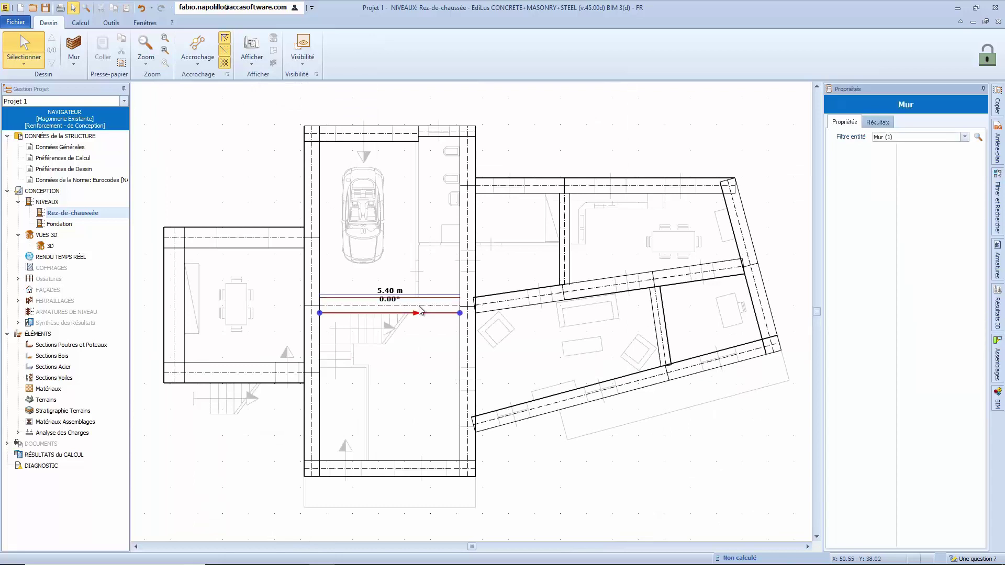
left_click(497, 303, "shift")
left_click(592, 289, "shift")
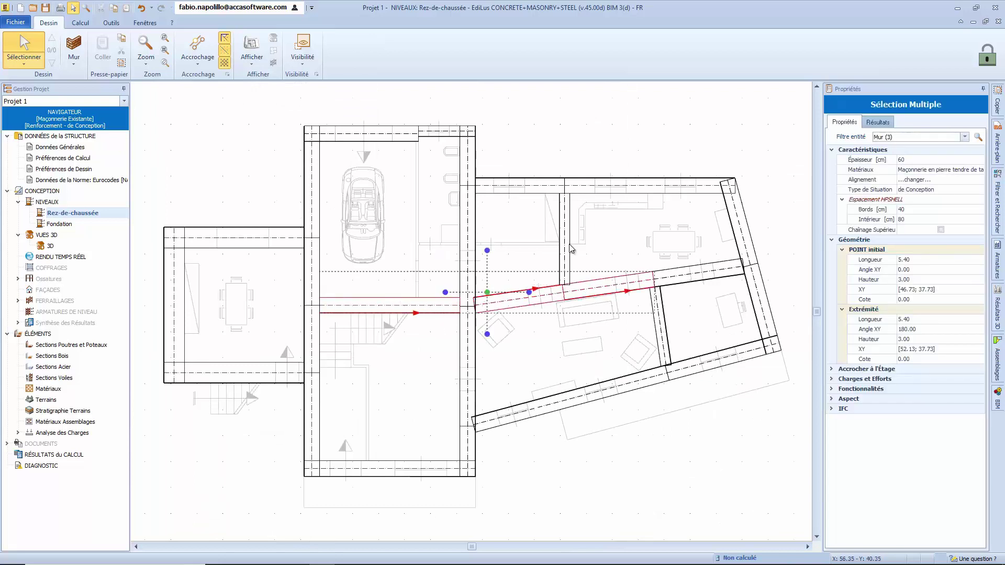
left_click(570, 255, "shift")
left_click(680, 271, "shift")
left_click(664, 339, "shift")
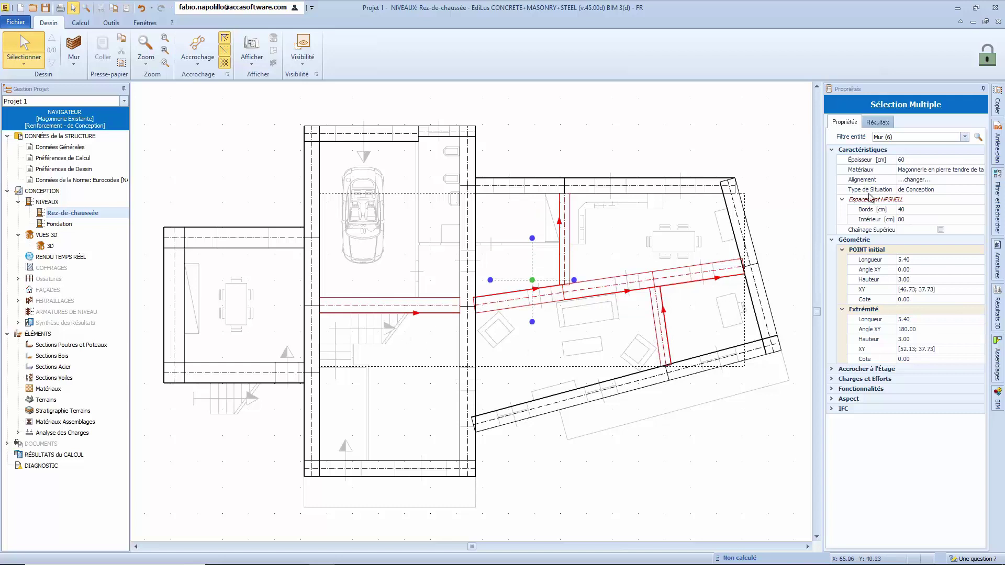
left_click(950, 182)
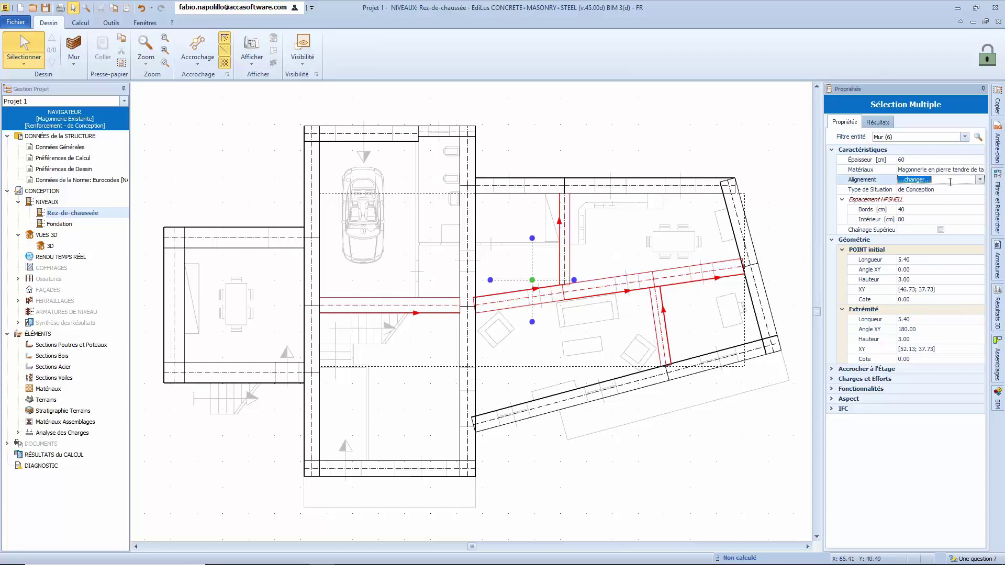
left_click(979, 180)
left_click(928, 201)
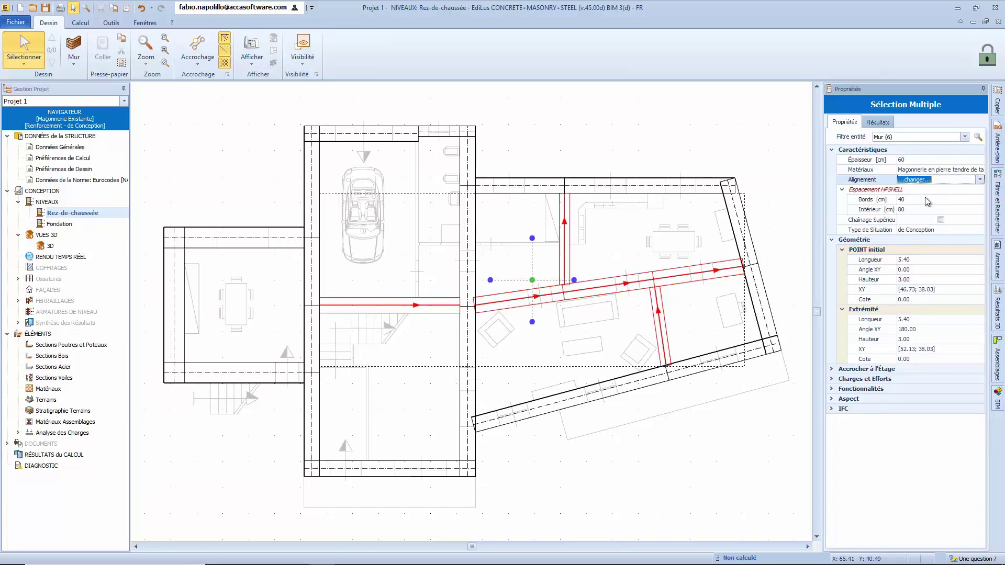
left_click(625, 472)
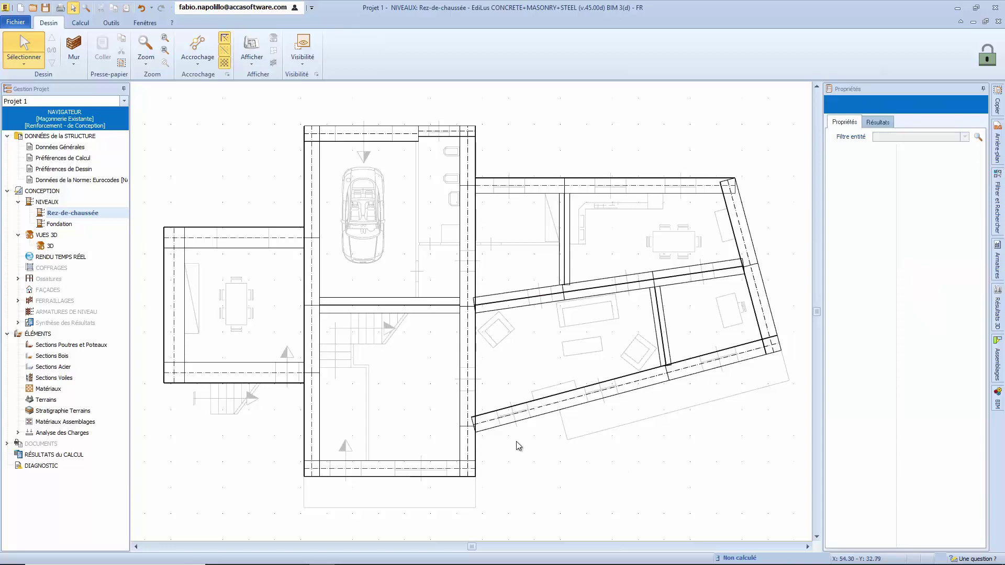
- Examine the modelled walls in the 3D view and show it together with the Rez-de-chaussée plan in separate windows
double_click(51, 246)
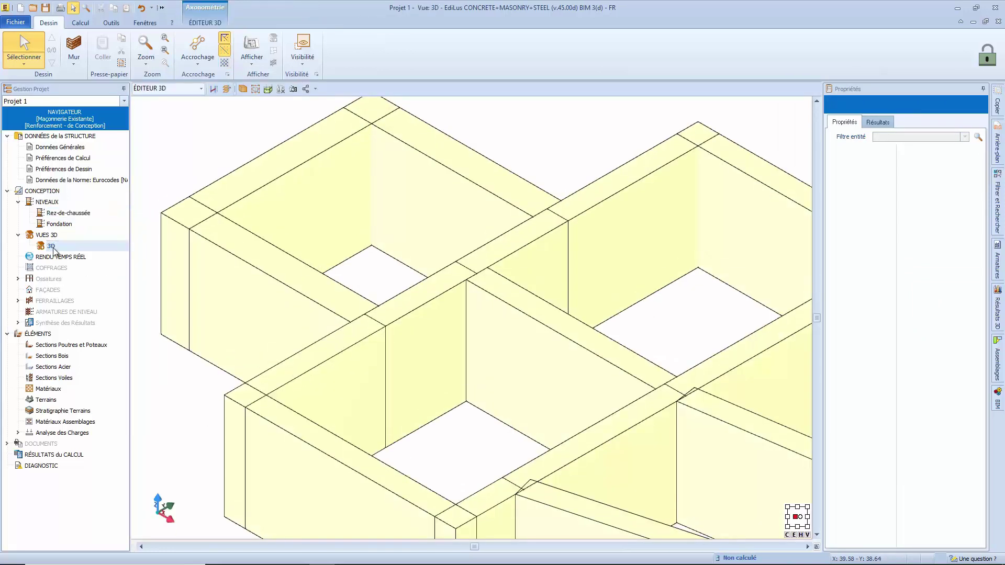
middle_click_drag(375, 354, 451, 408)
scroll(450, 408, "down", 1)
key("ctrl+F4")
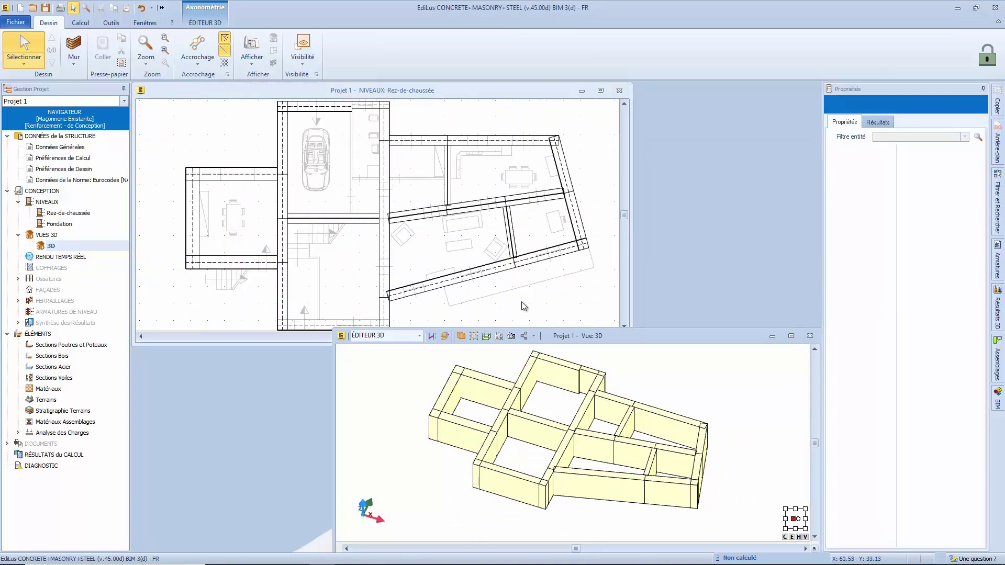
- Insert a new level above Rez-de-chaussée in the level manager and name it Premier Étage
right_click(61, 217)
left_click(83, 220)
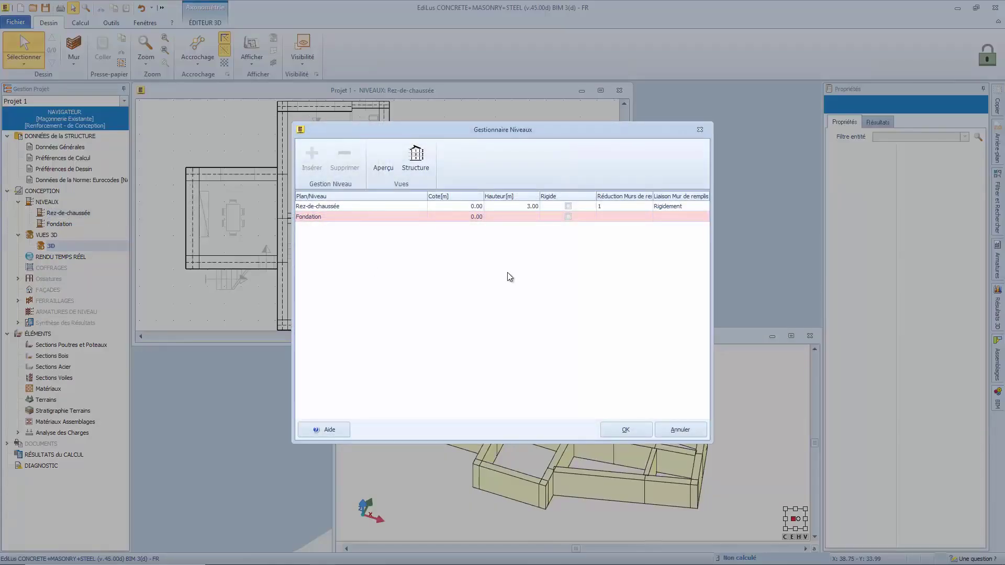
left_click(328, 207)
left_click(311, 156)
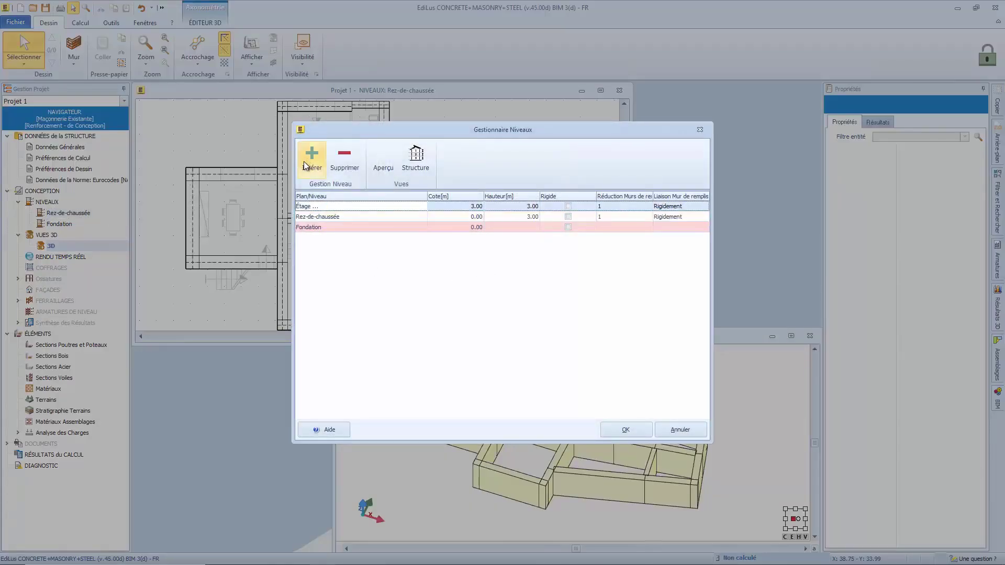
left_click(322, 206)
left_click(322, 206)
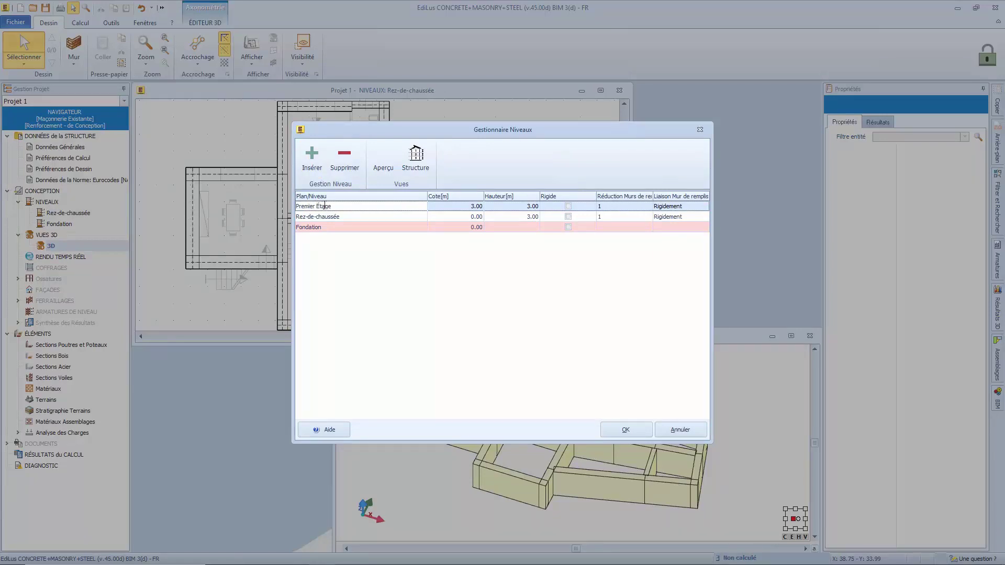
left_click(616, 436)
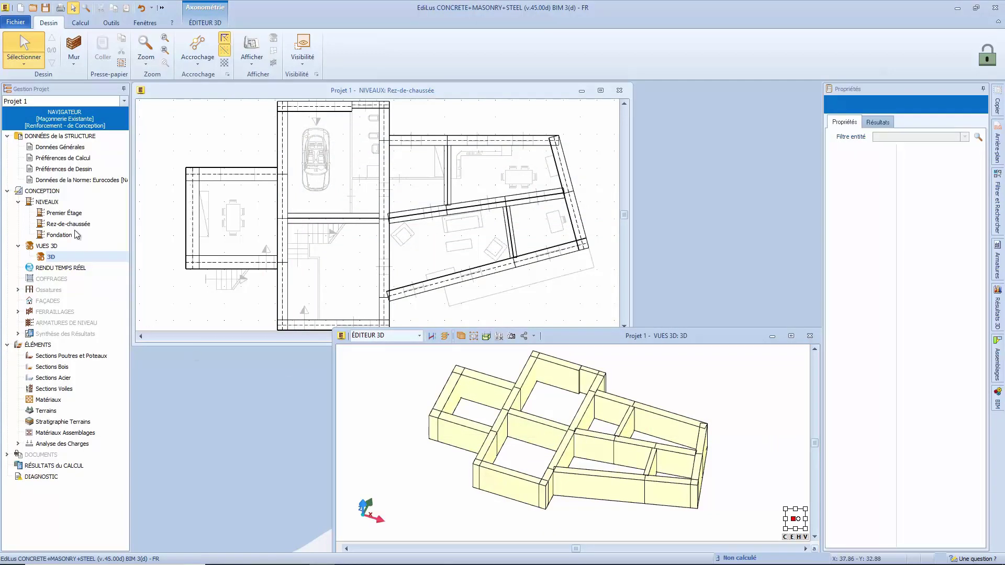
- Open the Premier Étage plan in a maximized window and show the Rez-de-chaussée level as its background
double_click(69, 212)
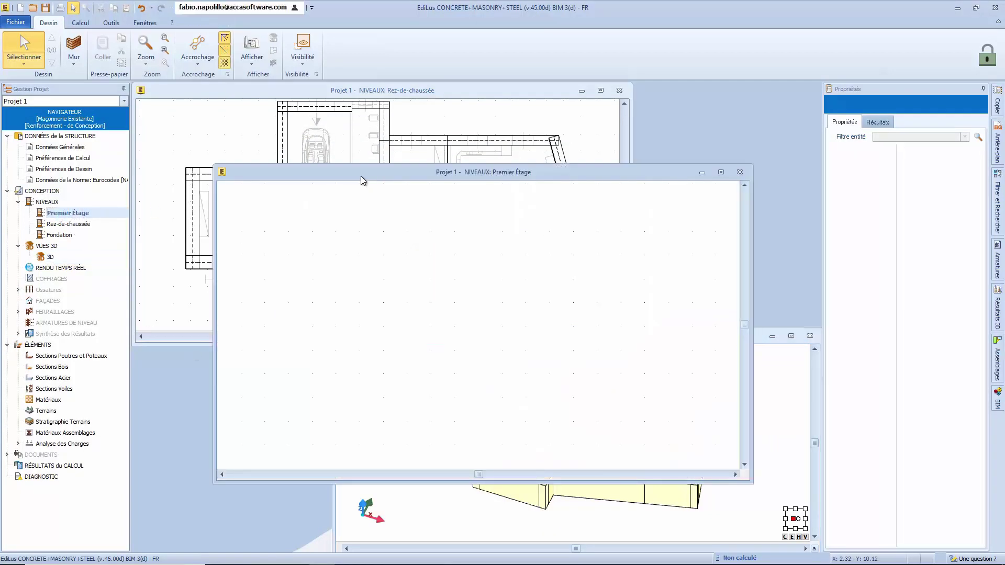
double_click(360, 175)
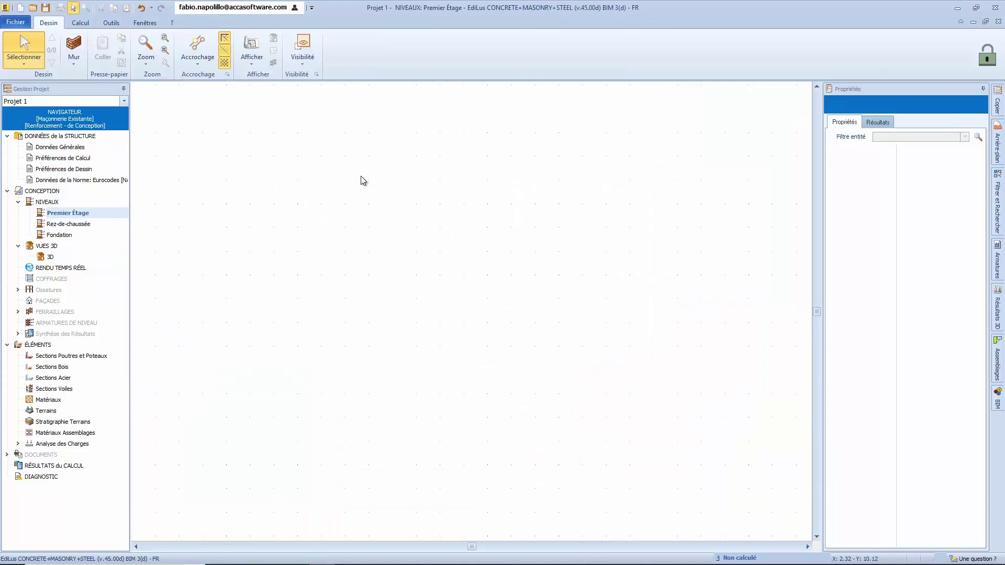
left_click(998, 148)
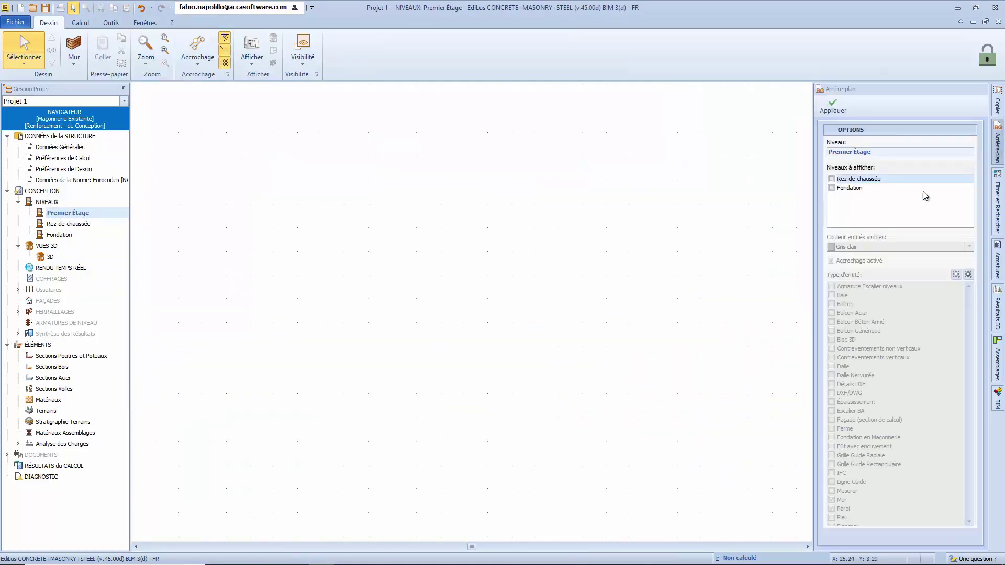
left_click(832, 179)
left_click(833, 110)
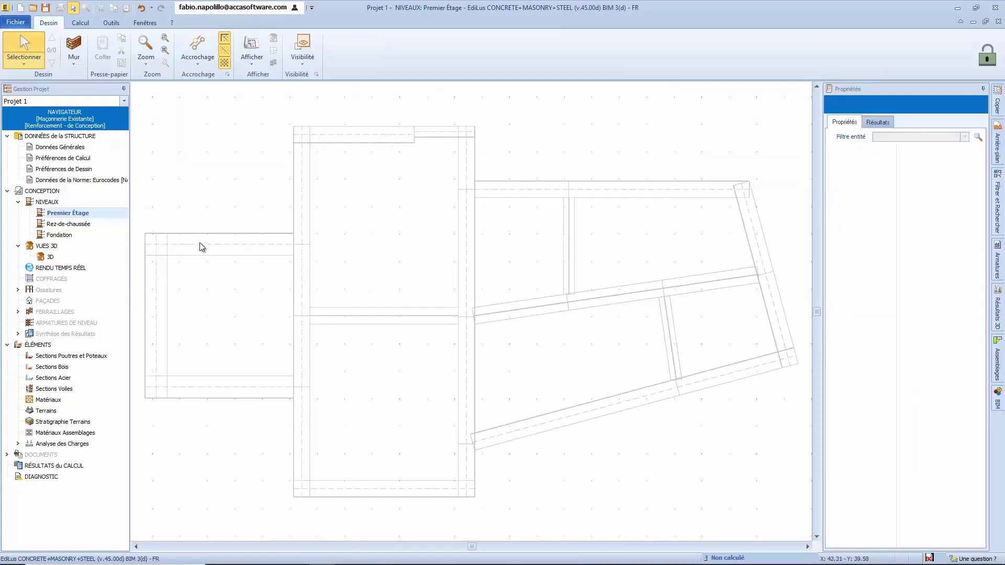
- Draw a 40 cm thick wall on Premier Étage along the full upper edge of the garage block
left_click(74, 47)
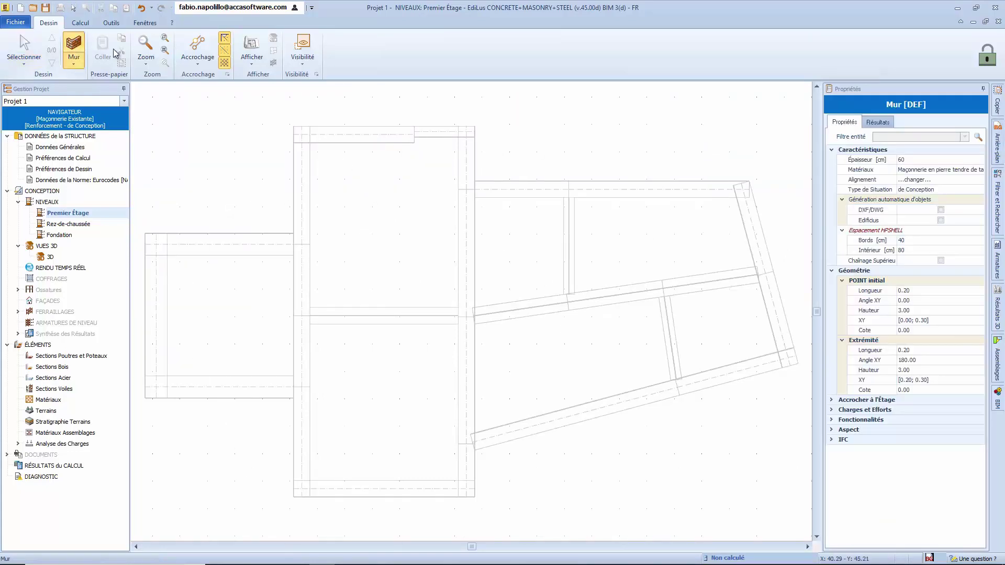
left_click(901, 160)
type("40")
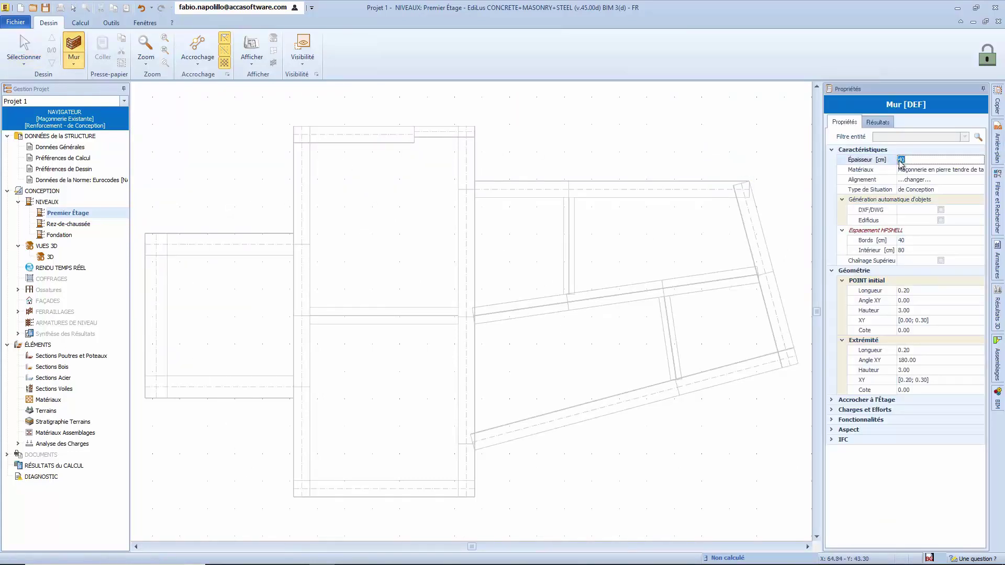
left_click(294, 127)
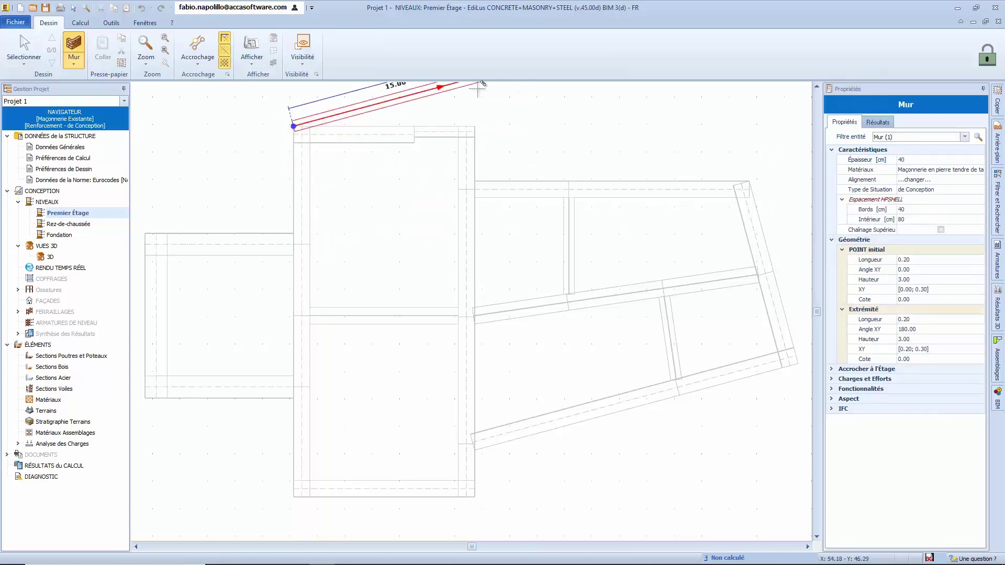
left_click(479, 121)
left_click(736, 183)
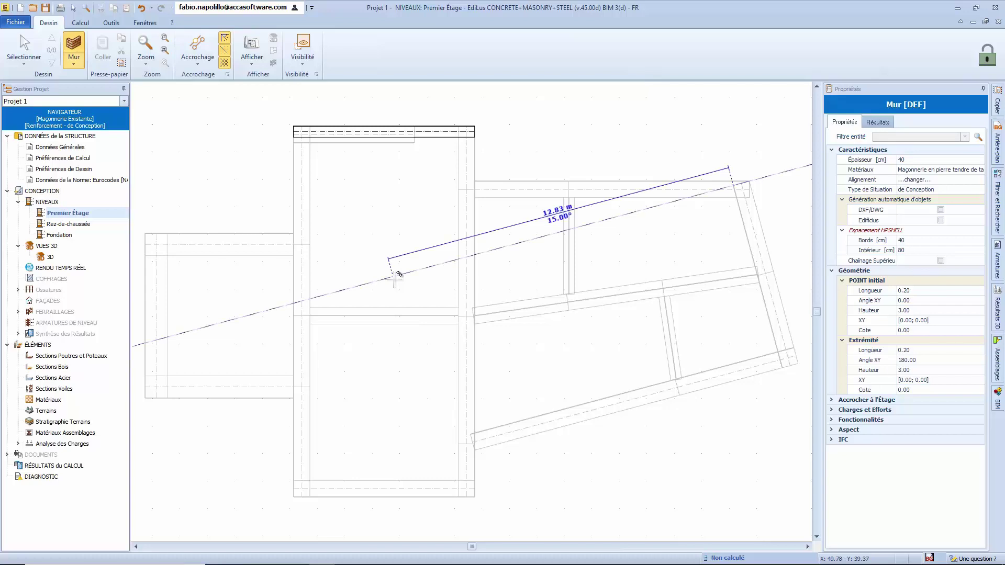
- Copy the Rez-de-chaussée walls to Premier Étage, leaving out the DXF, the garage block's two upper wall segments and the eastern wing's interior walls
left_click(998, 22)
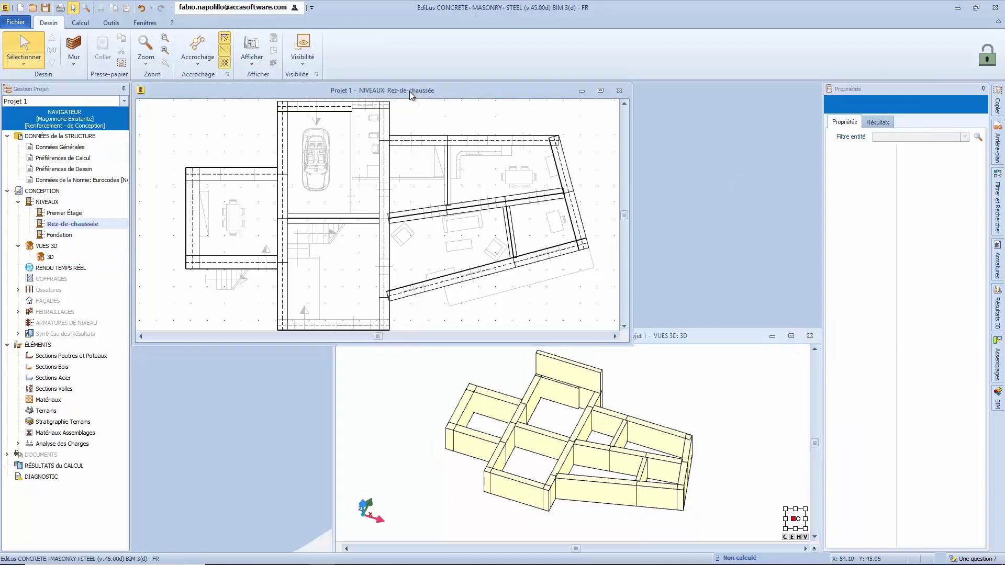
scroll(364, 165, "down", 2)
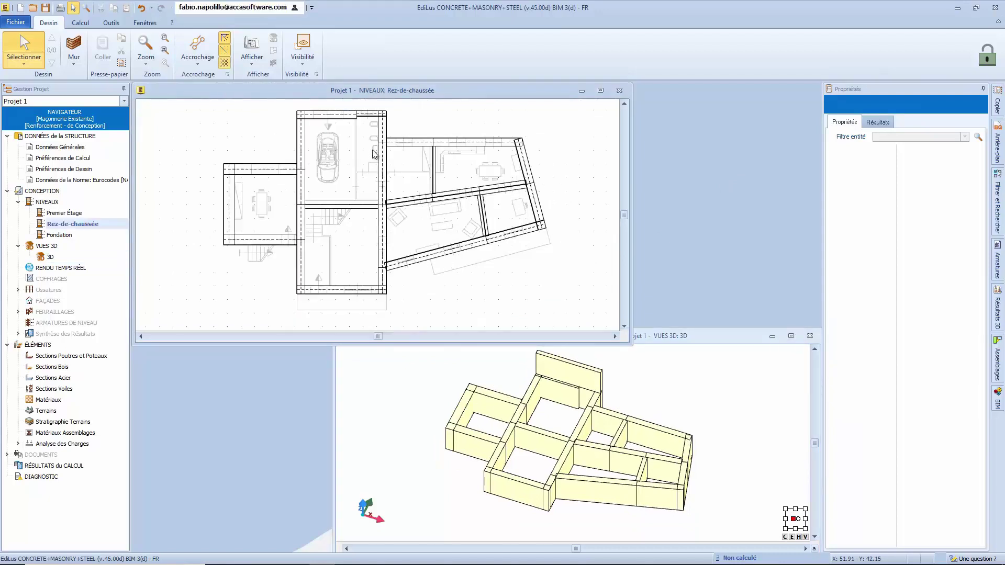
left_click_drag(196, 104, 558, 328)
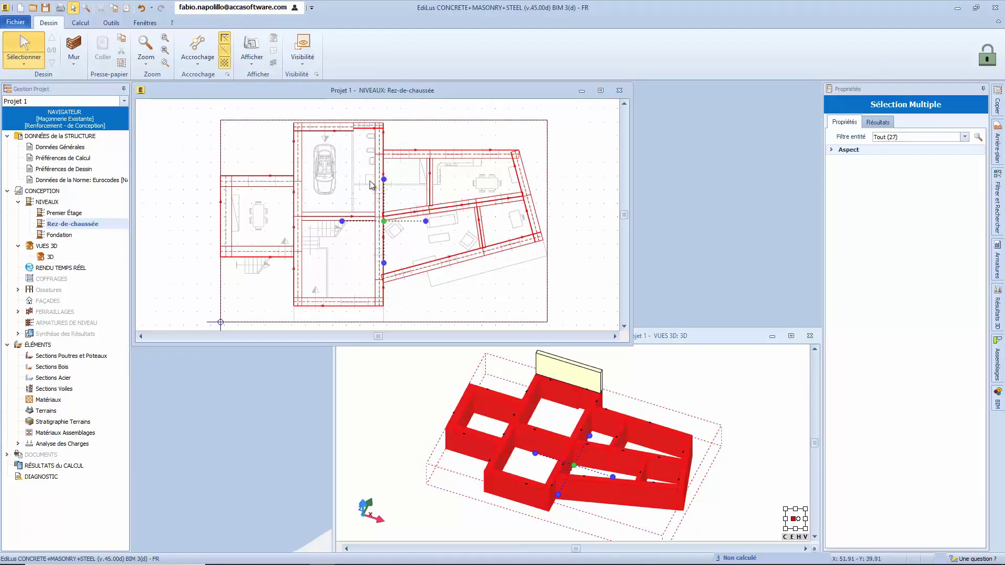
left_click(328, 132, "ctrl")
left_click(367, 128, "ctrl")
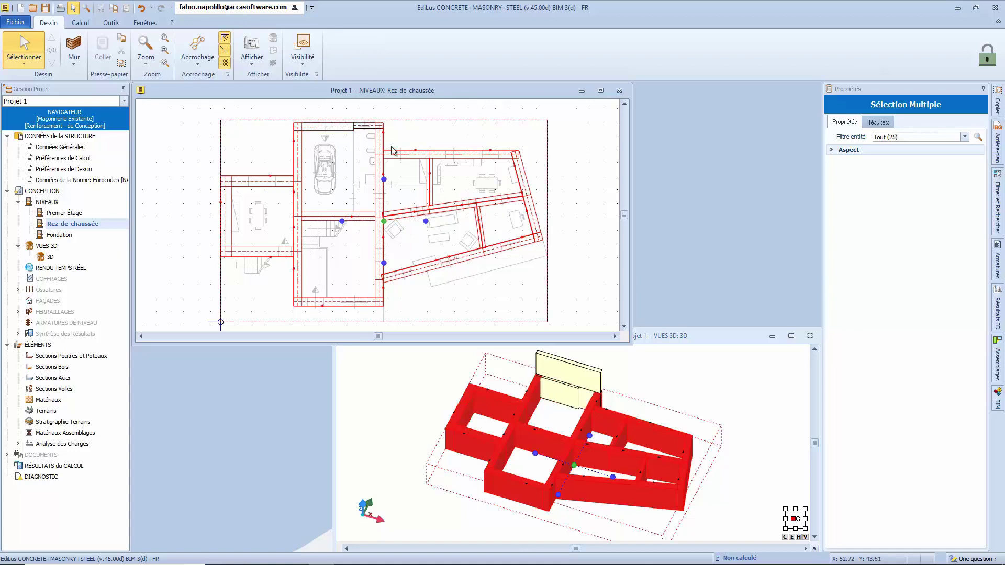
left_click(428, 195, "ctrl")
left_click(411, 211, "ctrl")
left_click(453, 205, "ctrl")
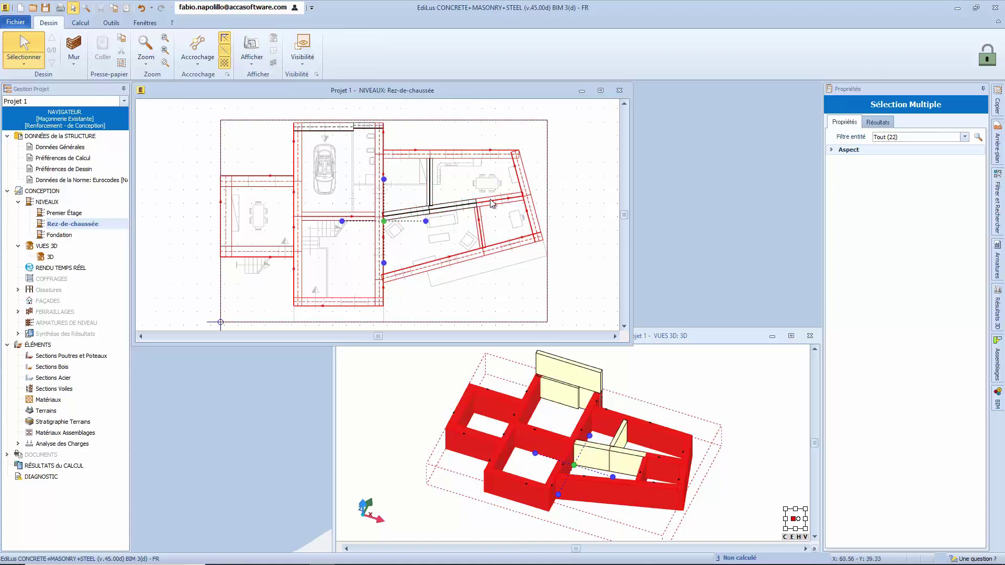
left_click(500, 199, "ctrl")
left_click(481, 231, "ctrl")
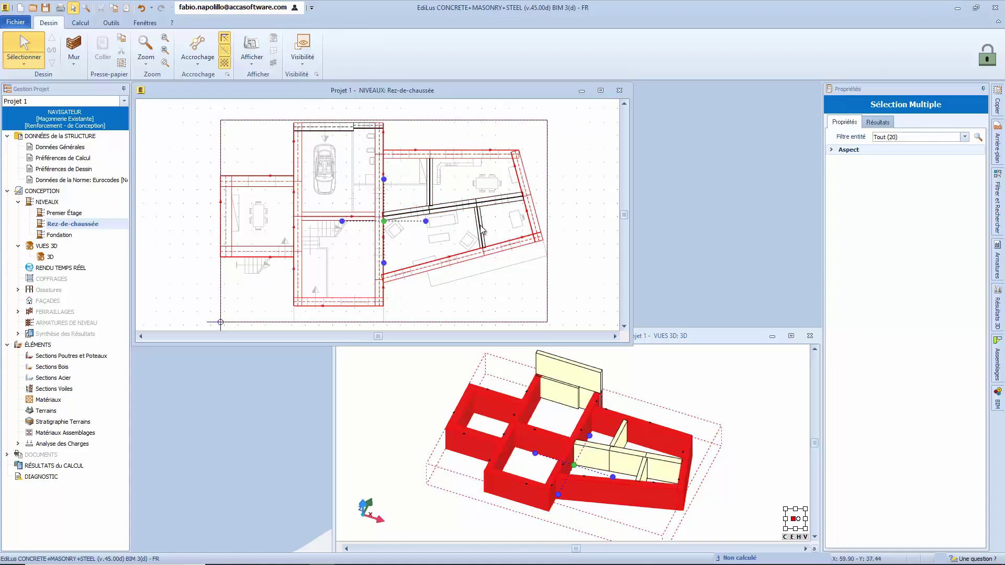
left_click(467, 124, "ctrl")
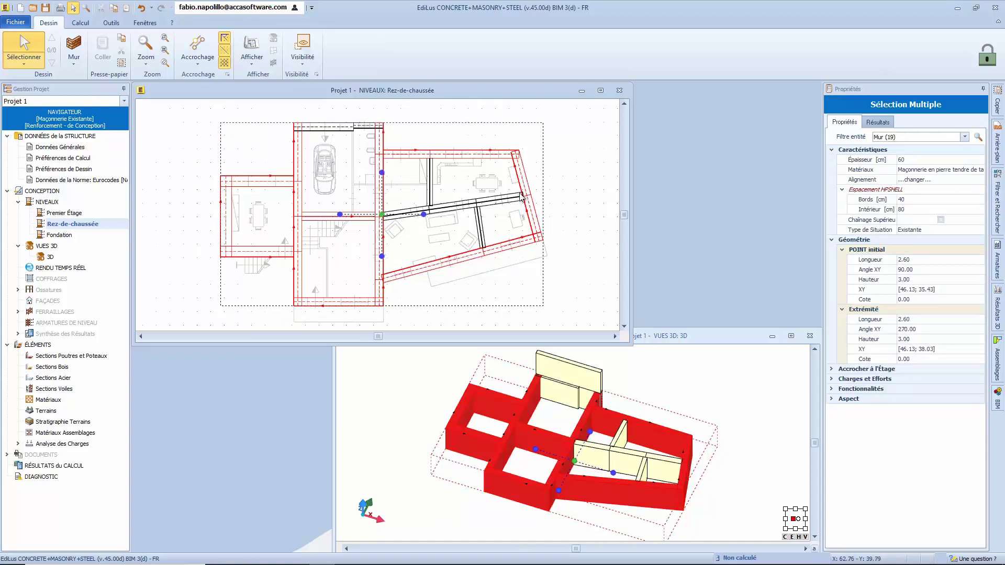
left_click(998, 101)
left_click(876, 188)
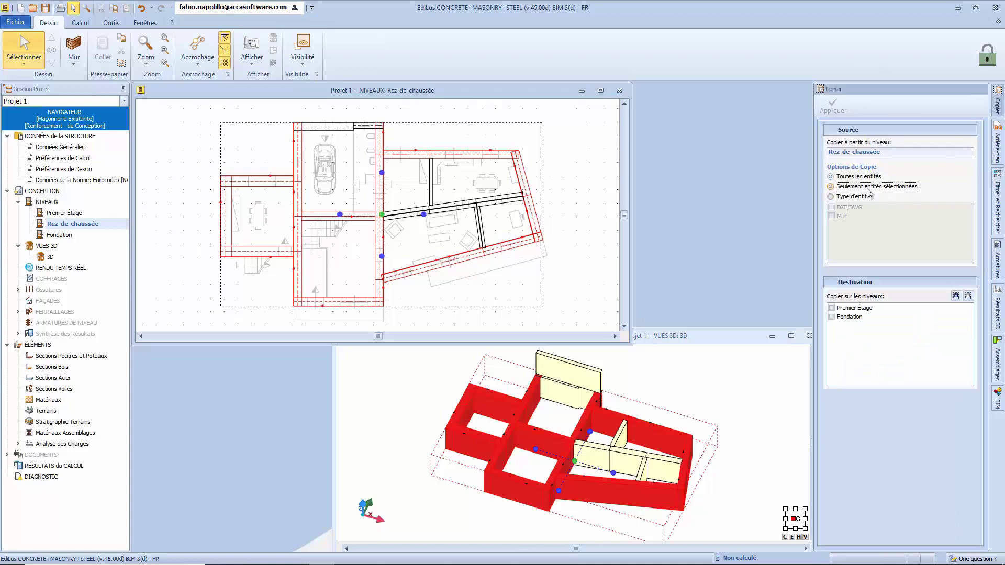
left_click(831, 308)
left_click(832, 110)
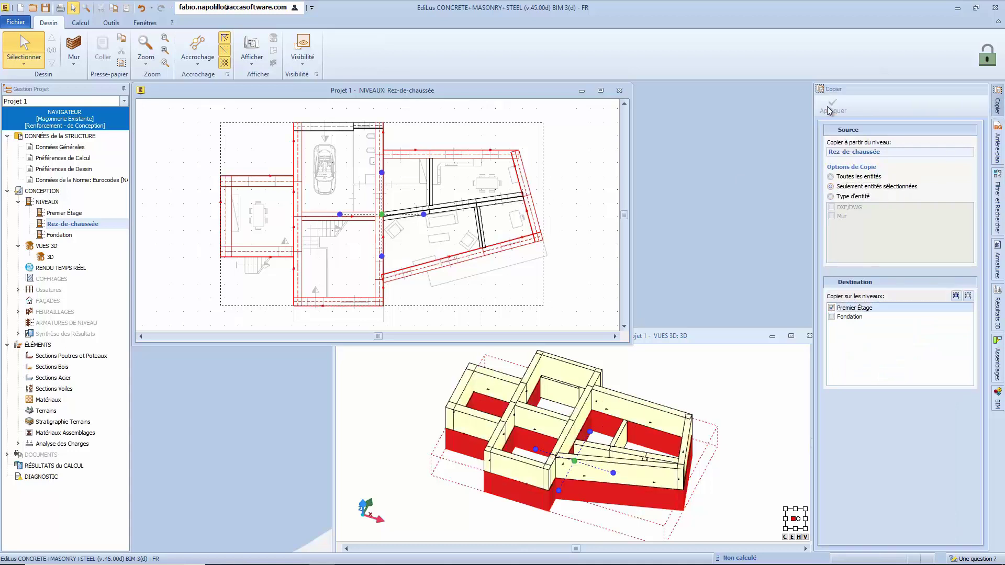
- In the 3D view, enable Chaînage Supérieur on the three segments of the oblique interior wall in the ground-floor eastern wing
left_click(687, 338)
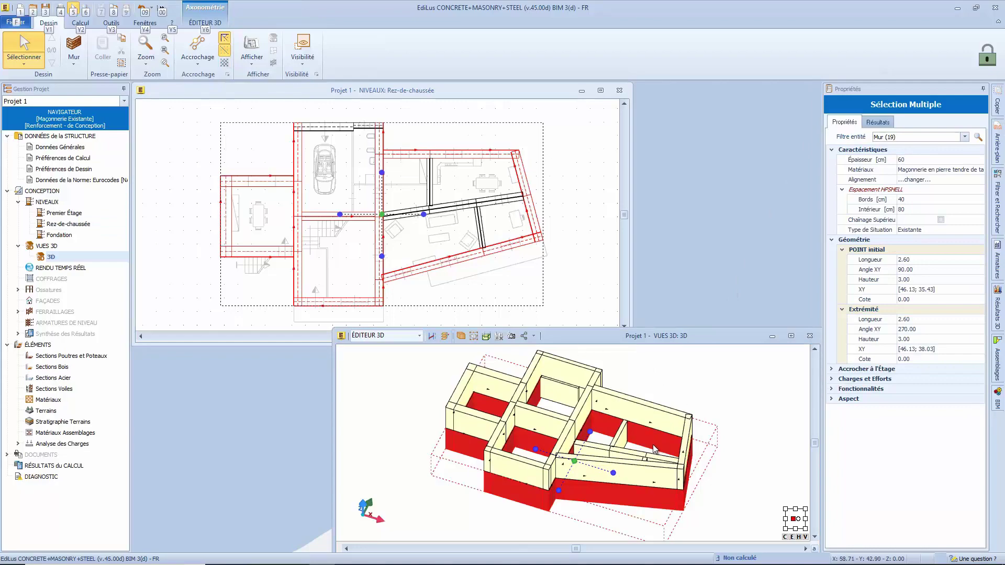
double_click(592, 336)
left_click(633, 192)
middle_click_drag(441, 408, 466, 414)
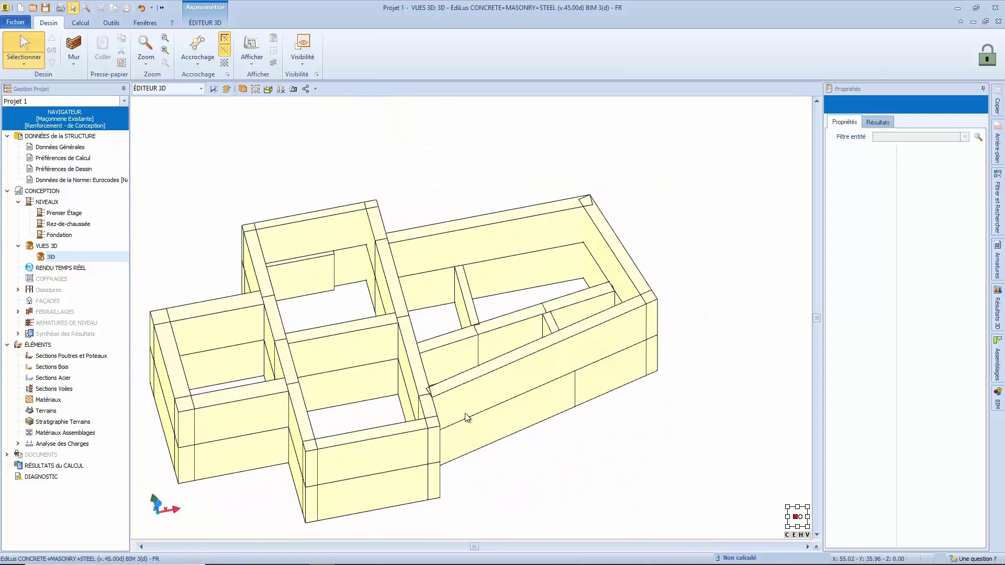
left_click(451, 345)
left_click(504, 341, "ctrl")
left_click(575, 315, "ctrl")
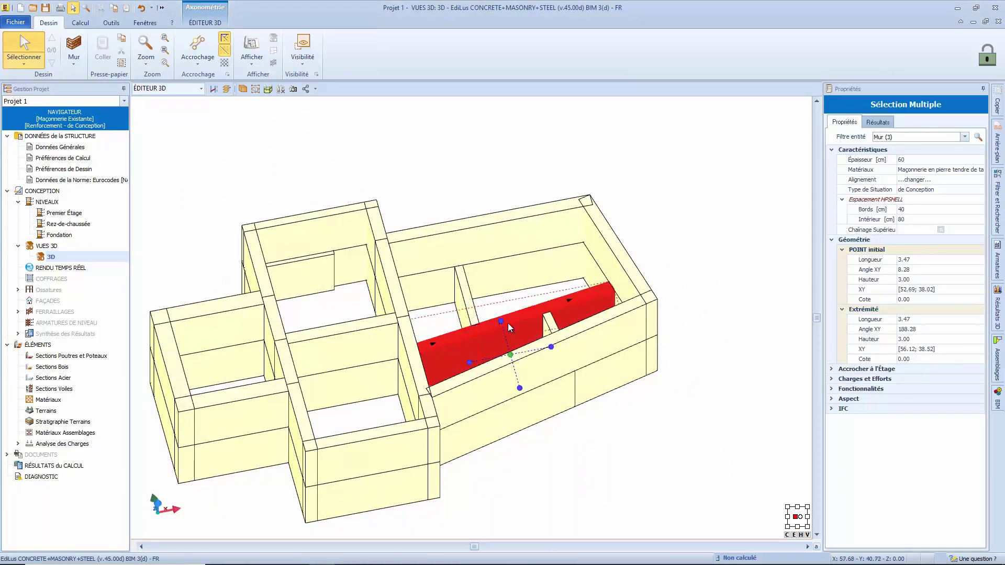
left_click(940, 230)
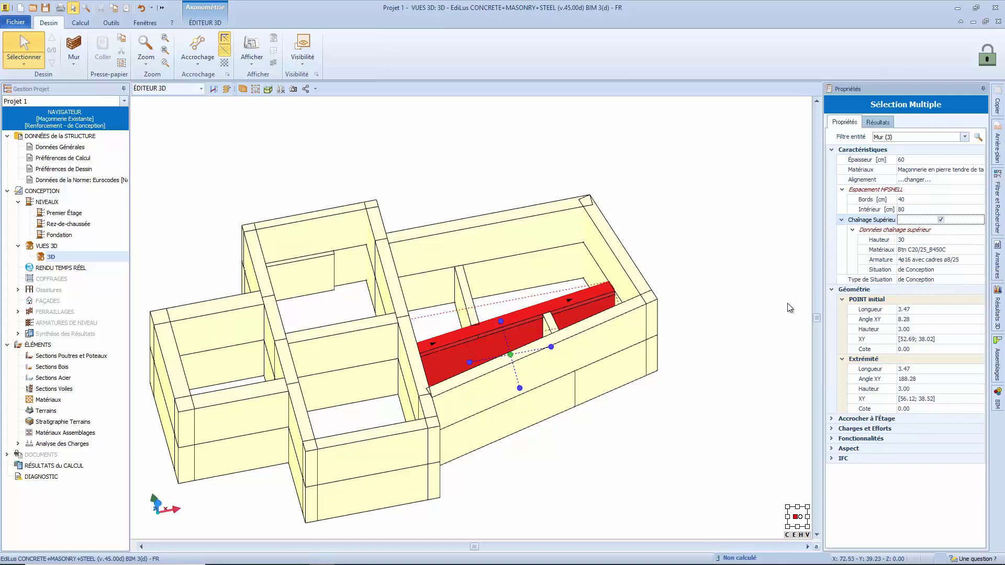
left_click(541, 480)
- Place two 30x50 columns on Premier Étage where the oblique interior wall below meets the eastern wing's two partitions
double_click(66, 214)
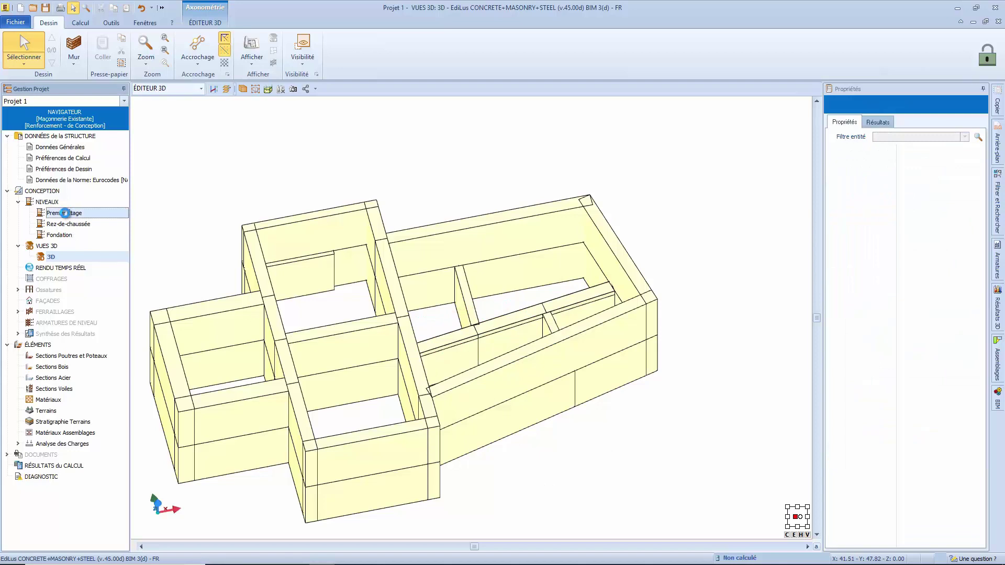
scroll(405, 215, "up", 5)
scroll(404, 214, "up", 4)
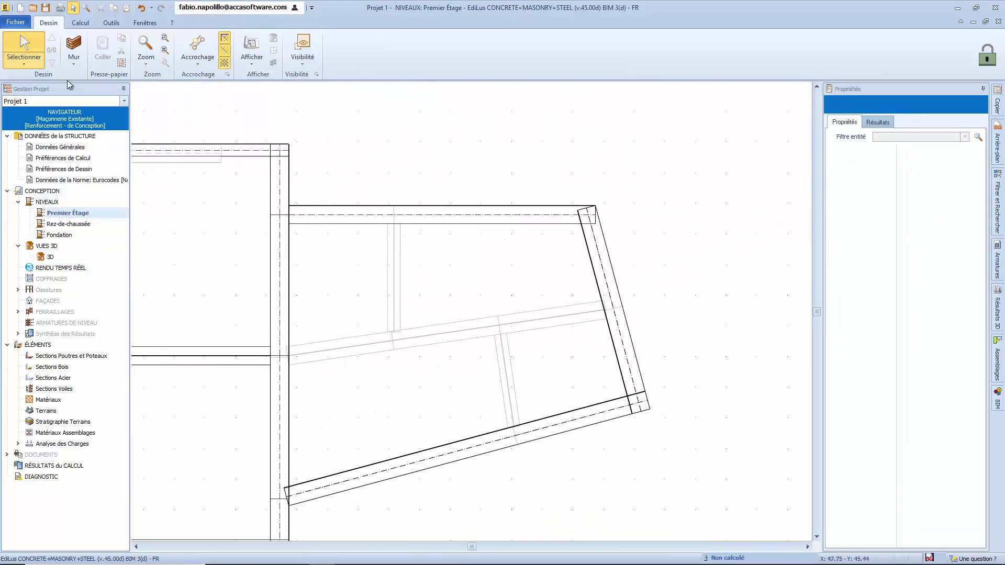
left_click(74, 62)
left_click(74, 104)
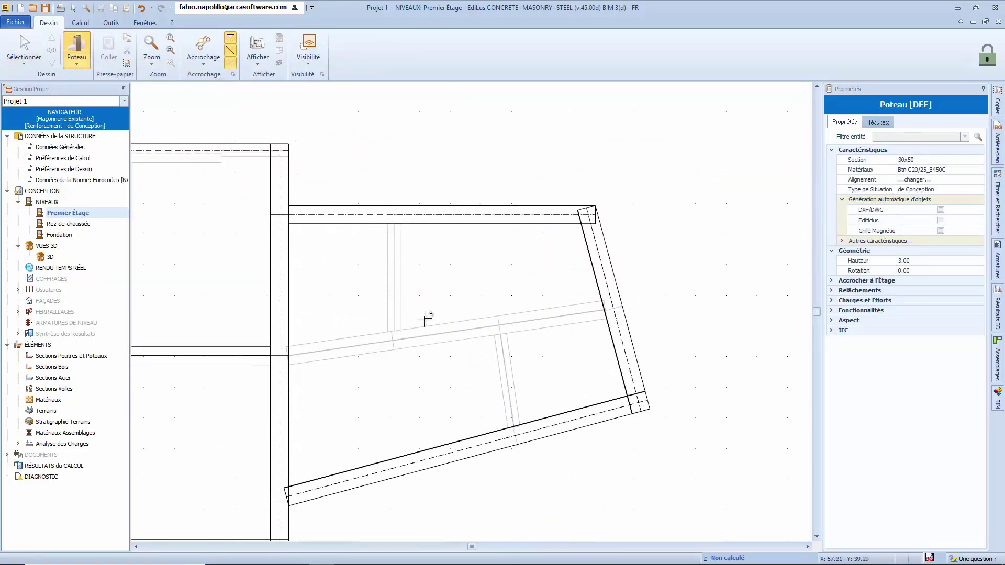
left_click(392, 340)
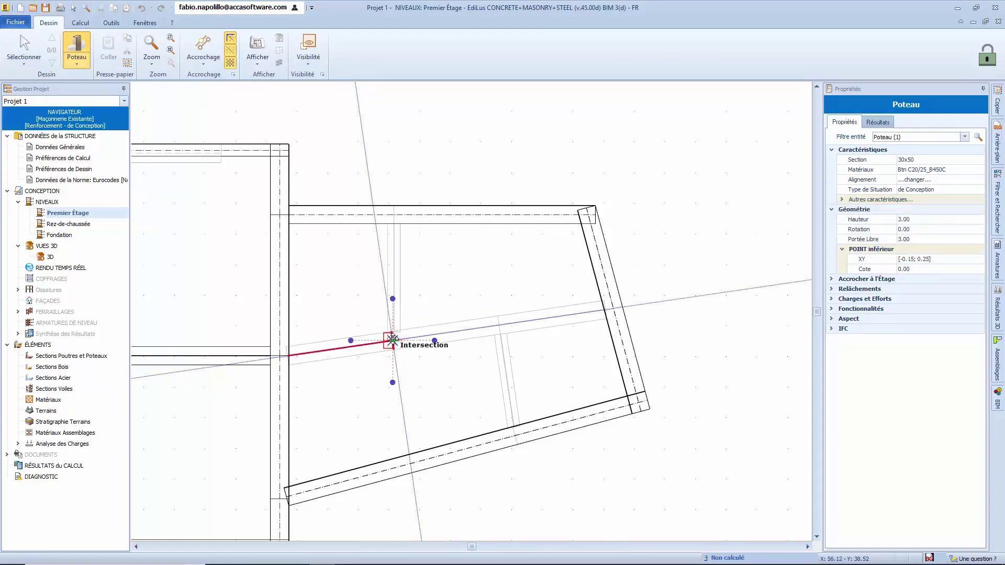
scroll(392, 341, "up", 3)
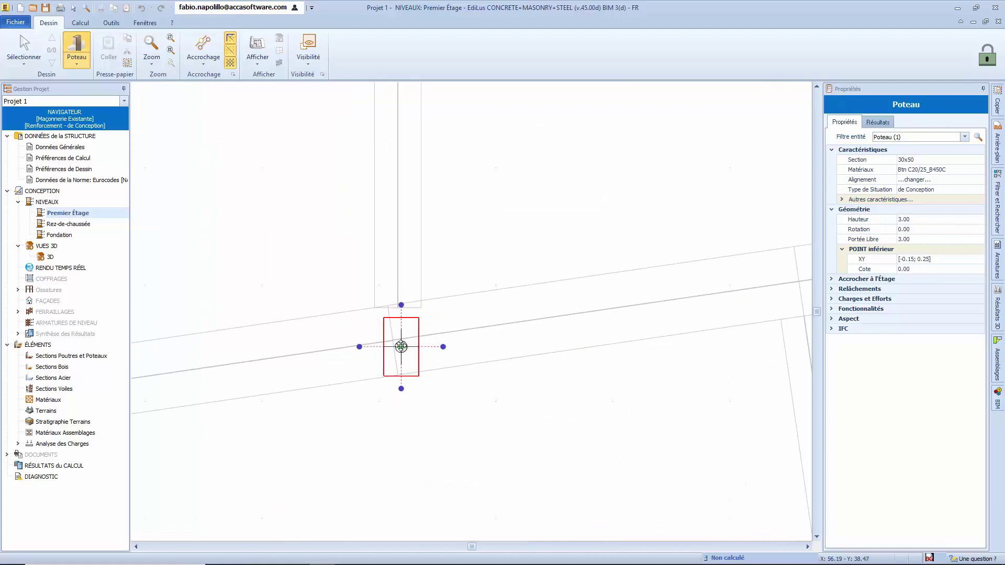
left_click(401, 347)
middle_click_drag(550, 321, 426, 350)
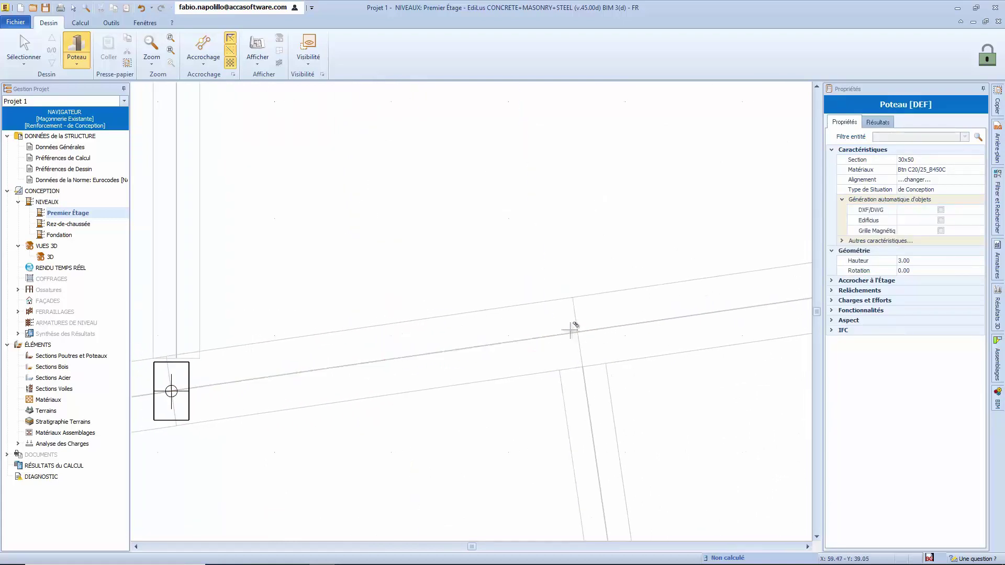
left_click(573, 335)
scroll(610, 335, "down", 2)
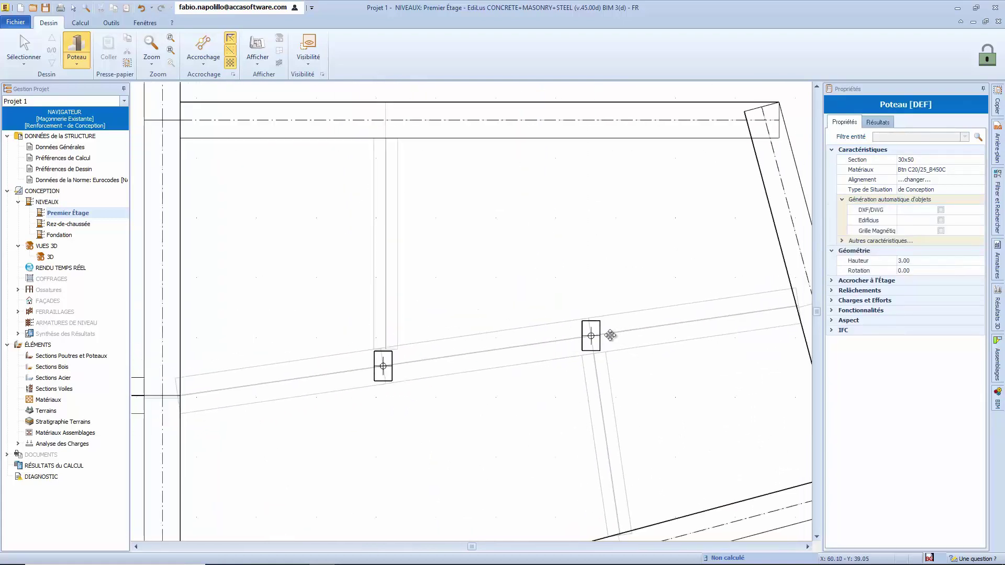
middle_click_drag(610, 335, 557, 339)
key("Escape")
- Rotate both columns to 98.28° so they follow the axis of the oblique interior wall below
left_click(539, 355)
left_click_drag(538, 381, 764, 308)
left_click(335, 380)
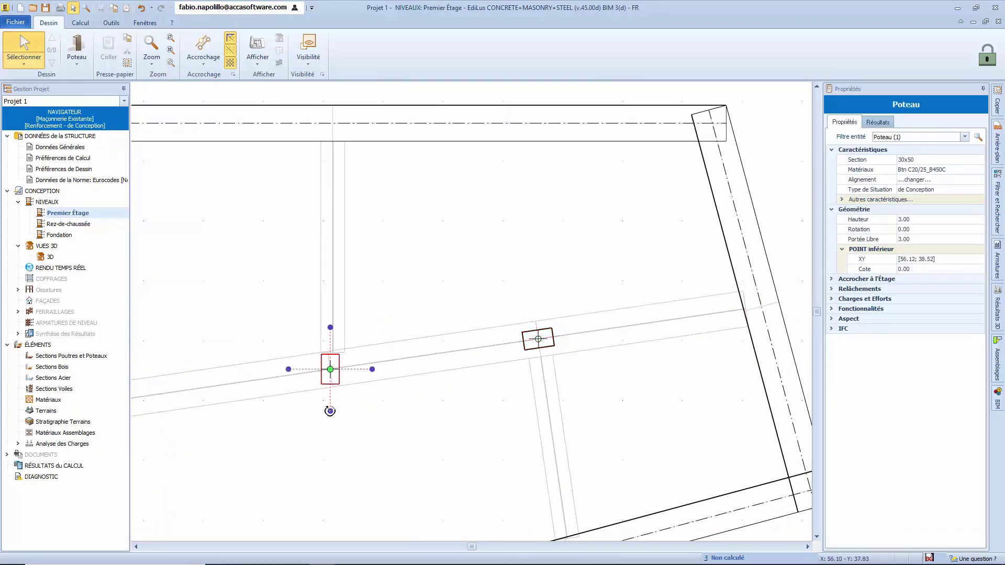
left_click_drag(330, 411, 765, 309)
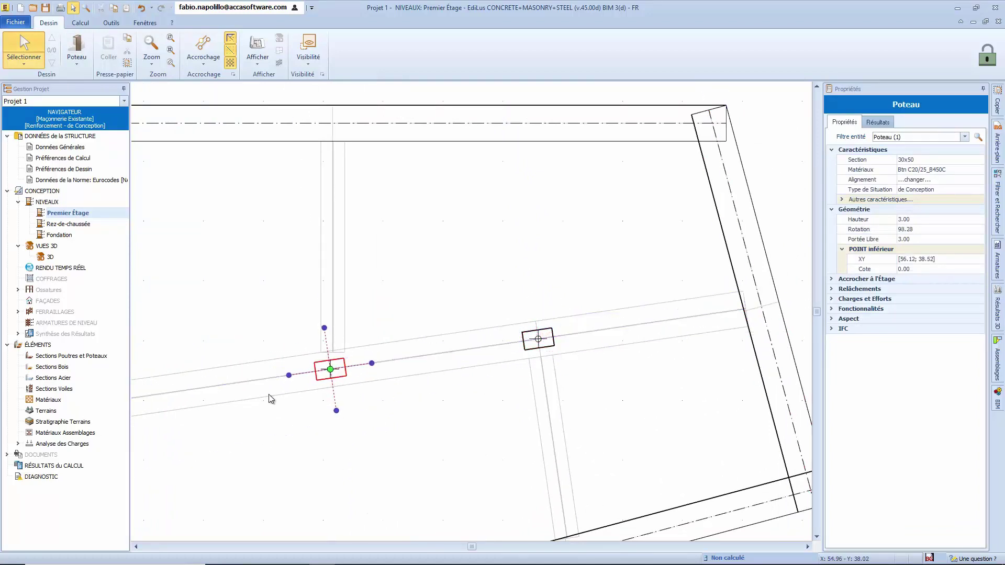
- Draw a 30x50 beam on Premier Étage along the oblique interior wall's axis, from the central block through both columns to the eastern exterior wall
middle_click_drag(372, 383, 477, 368)
scroll(443, 378, "down", 1)
middle_click_drag(346, 360, 422, 348)
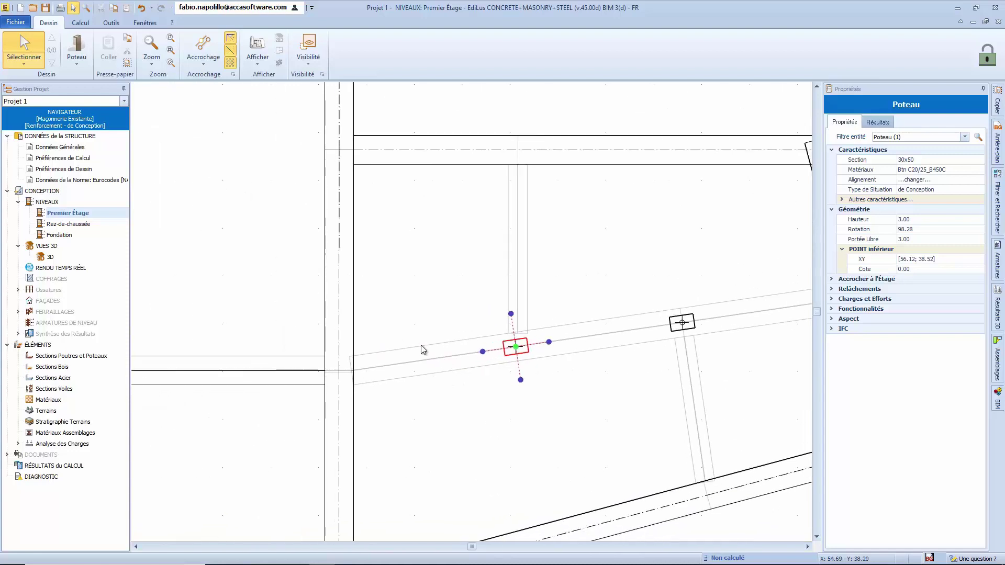
left_click(75, 59)
left_click(100, 105)
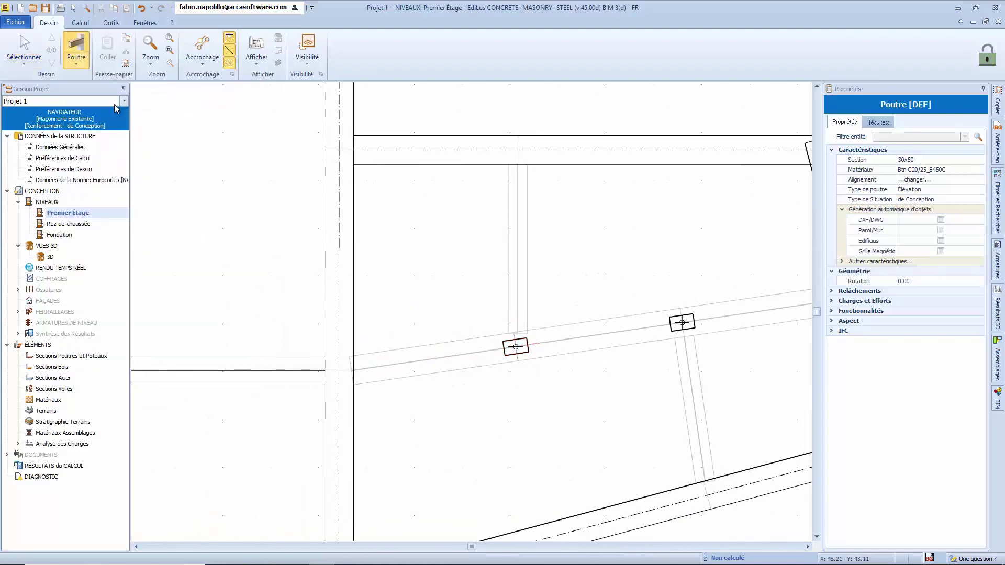
scroll(365, 382, "up", 1)
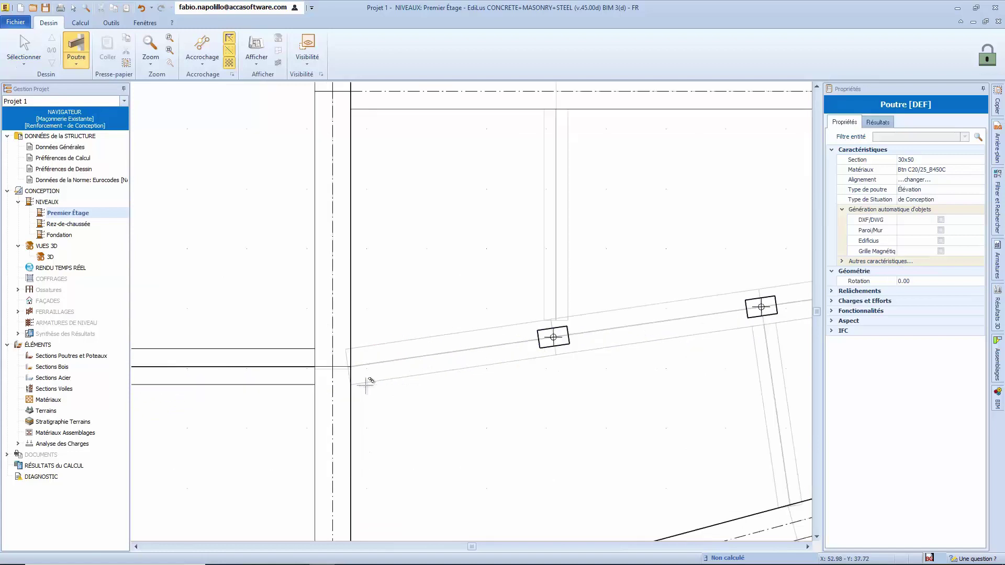
scroll(369, 380, "up", 2)
left_click(312, 329)
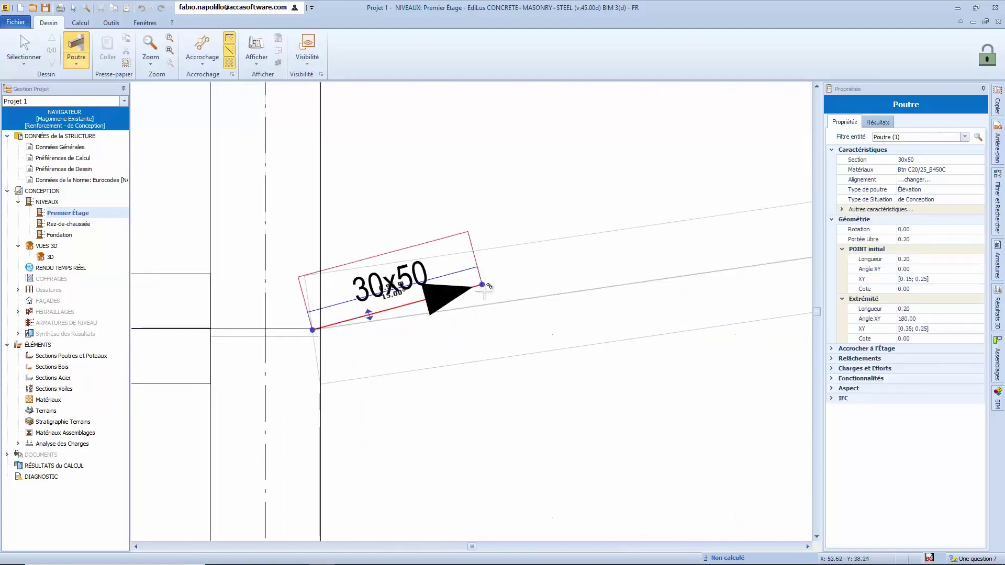
scroll(489, 295, "down", 4)
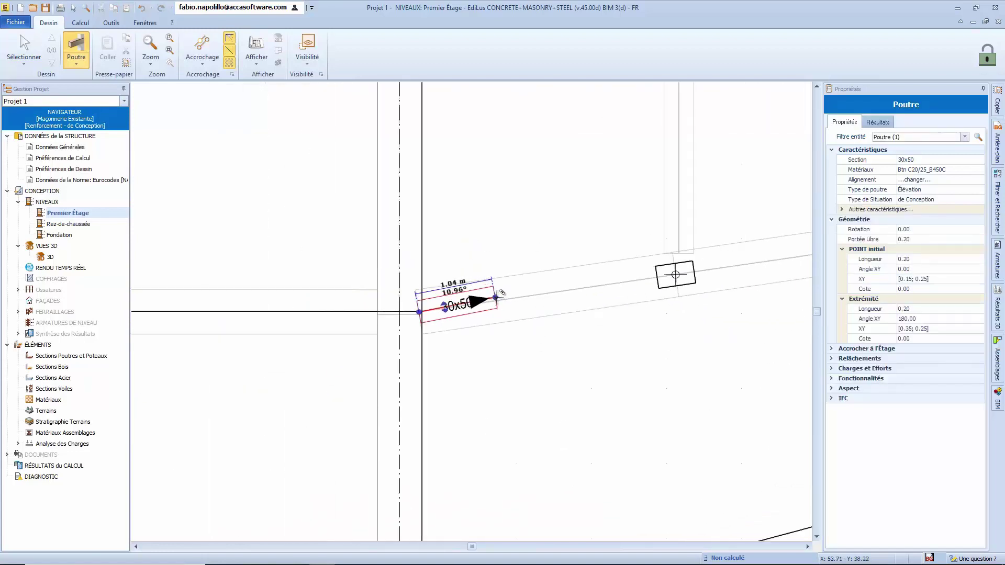
mouse_move(601, 283)
middle_mouse_down()
mouse_move(316, 366)
mouse_move(261, 368)
middle_mouse_up()
middle_click_drag(752, 310, 418, 375)
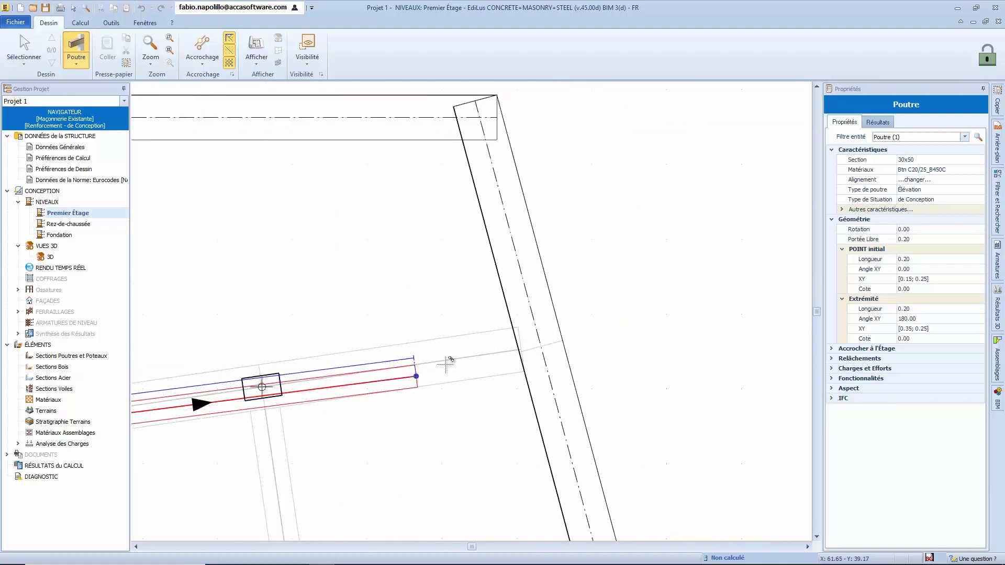
left_click(544, 356)
middle_click_drag(356, 424, 581, 325)
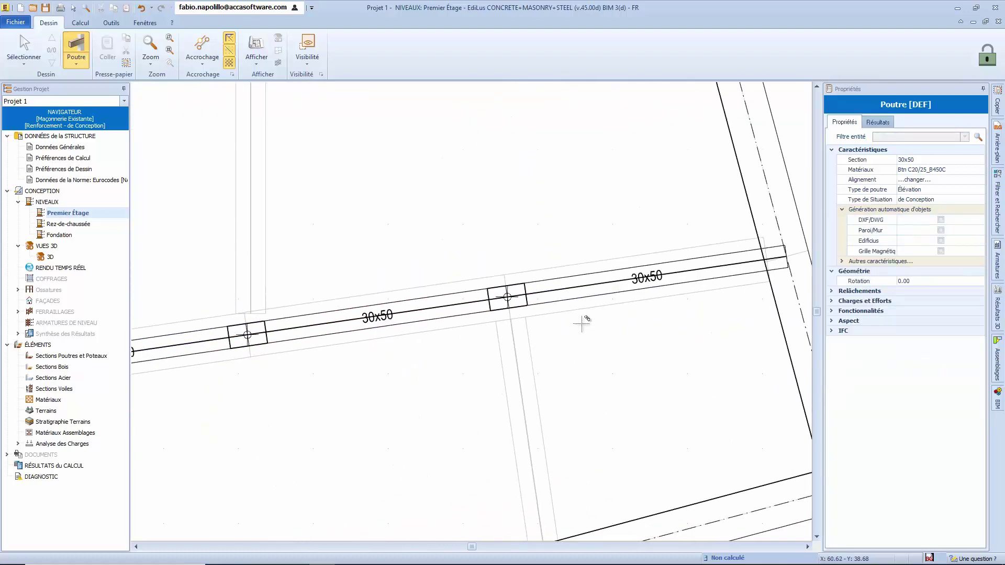
scroll(581, 324, "down", 2)
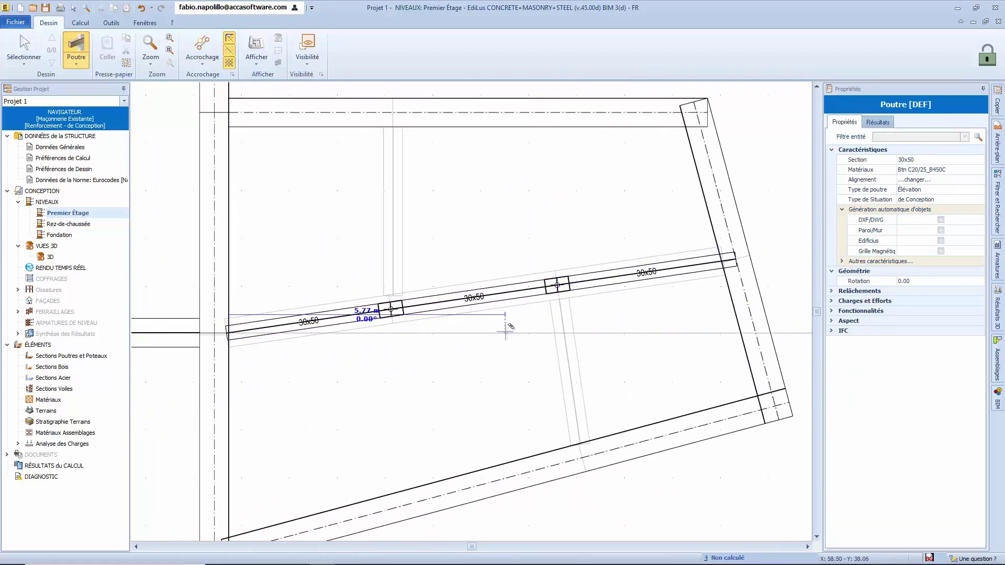
- Show the Rez-de-chaussée plan alongside the whole 3D model, close the Premier Étage view and make the plan active
left_click(986, 22)
left_click(658, 339)
middle_click_drag(623, 467, 582, 368)
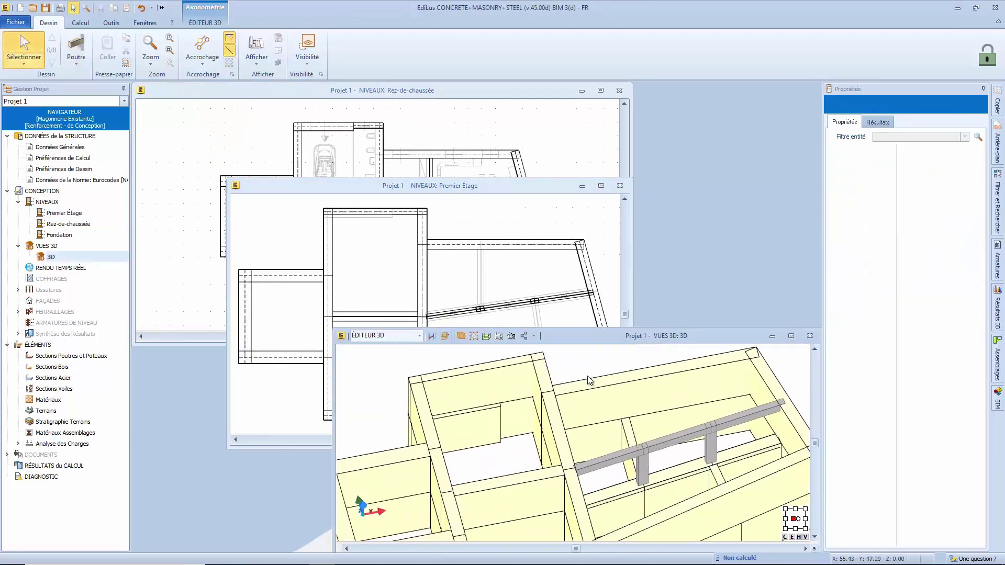
double_click(587, 336)
left_click(985, 21)
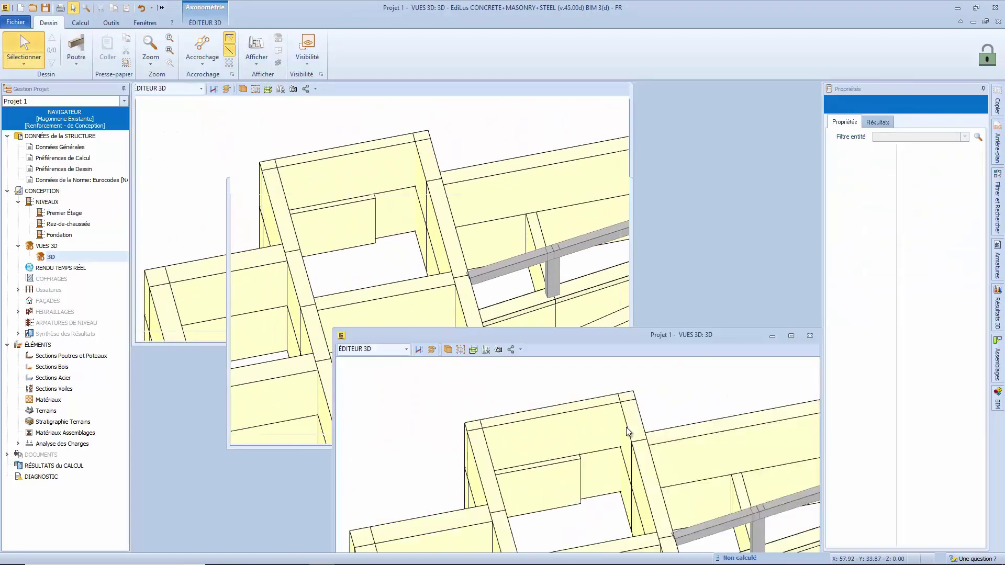
left_click(620, 188)
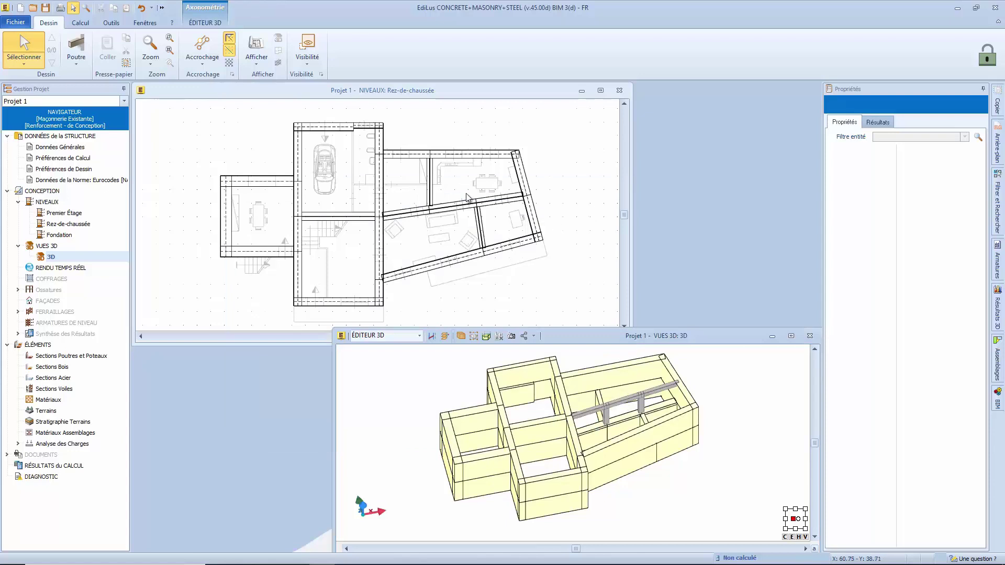
left_click(355, 94)
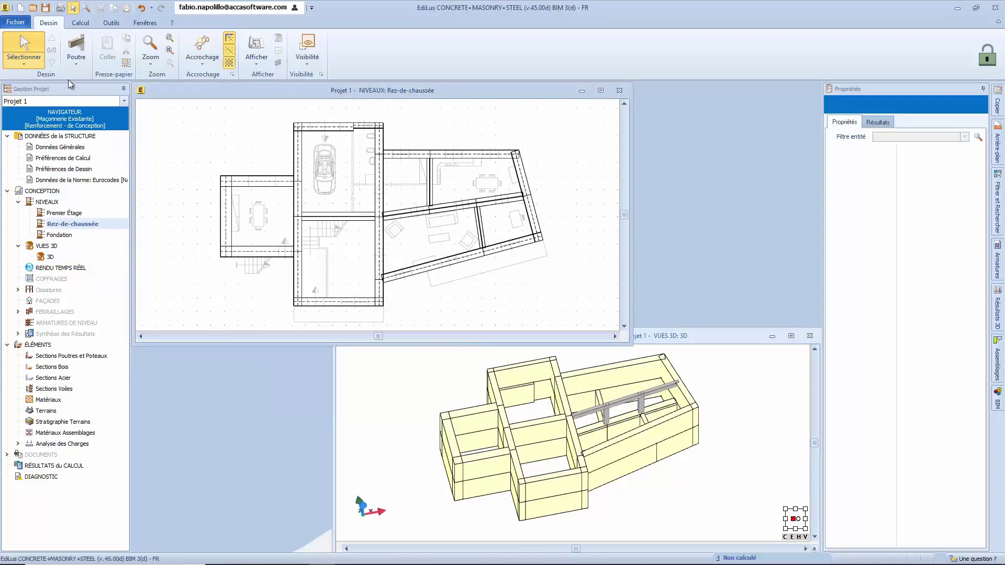
- Place 20 cm Plancher Béton Armé floors on Rez-de-chaussée in the four eastern wing rooms and the two central block rooms
left_click(76, 63)
left_click(133, 200)
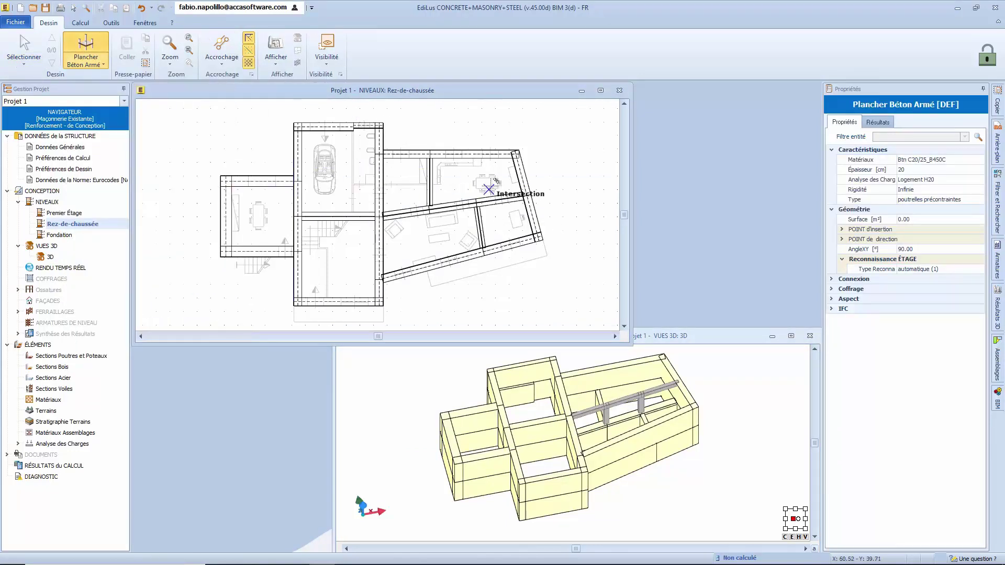
left_click(488, 189)
left_click(414, 197)
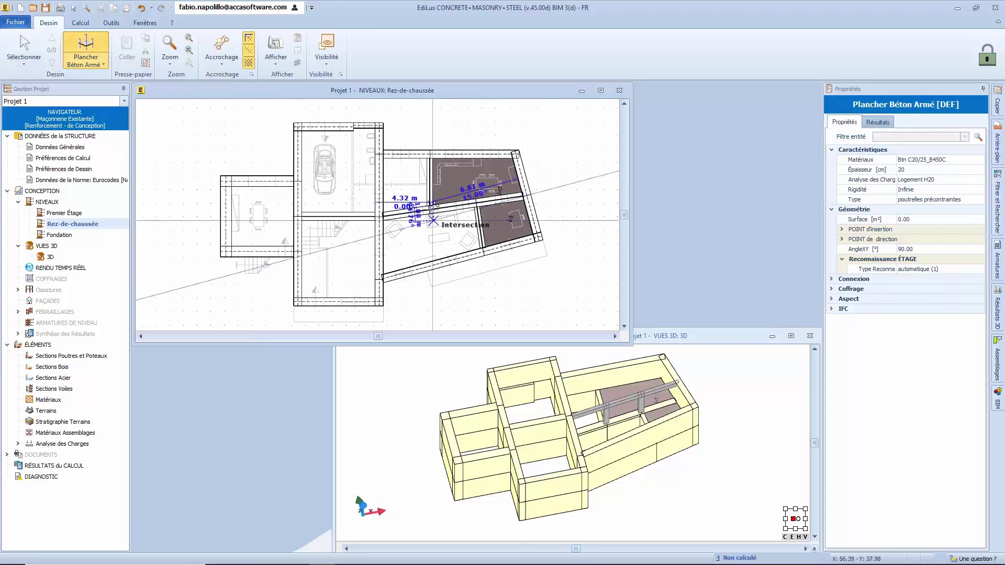
left_click(415, 198)
left_click(405, 236)
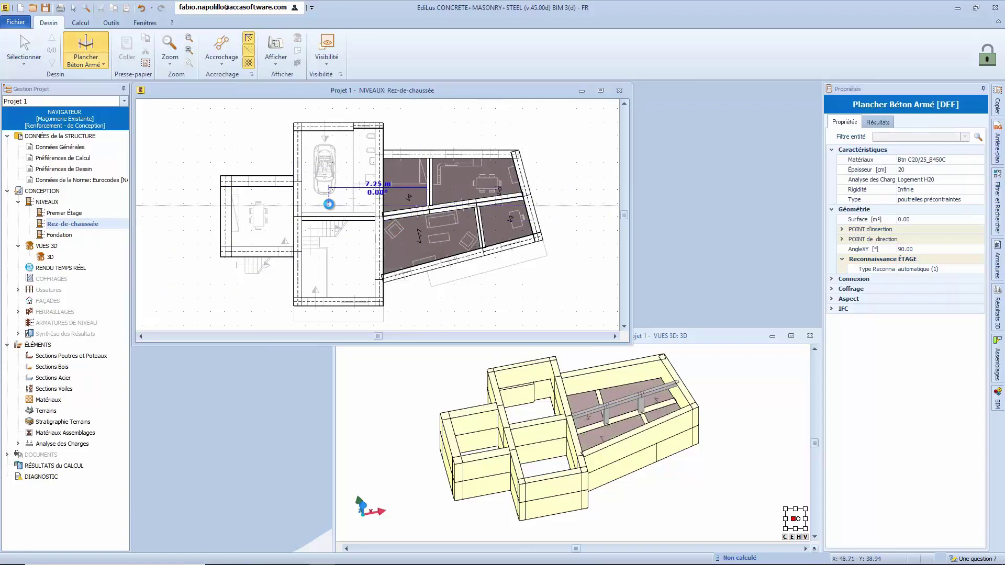
left_click(332, 208)
left_click(339, 256)
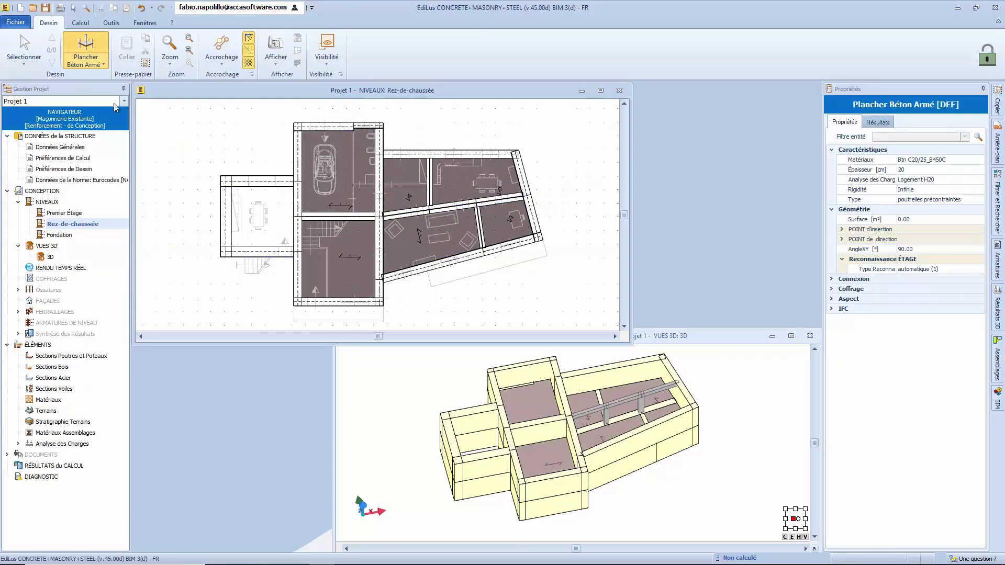
- Place a Voûte with the Pavillon shape over the western room of Rez-de-chaussée
left_click(88, 61)
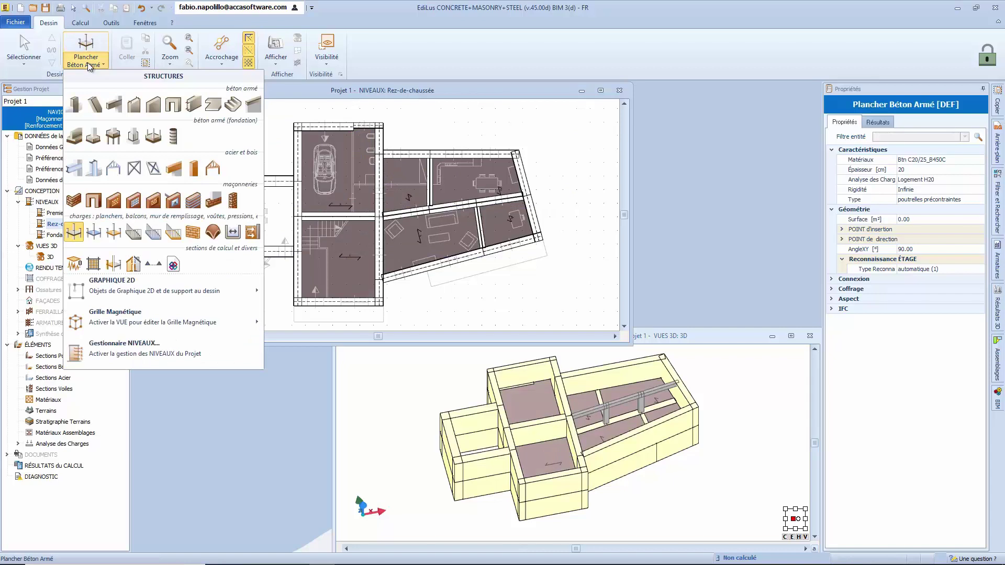
left_click(213, 232)
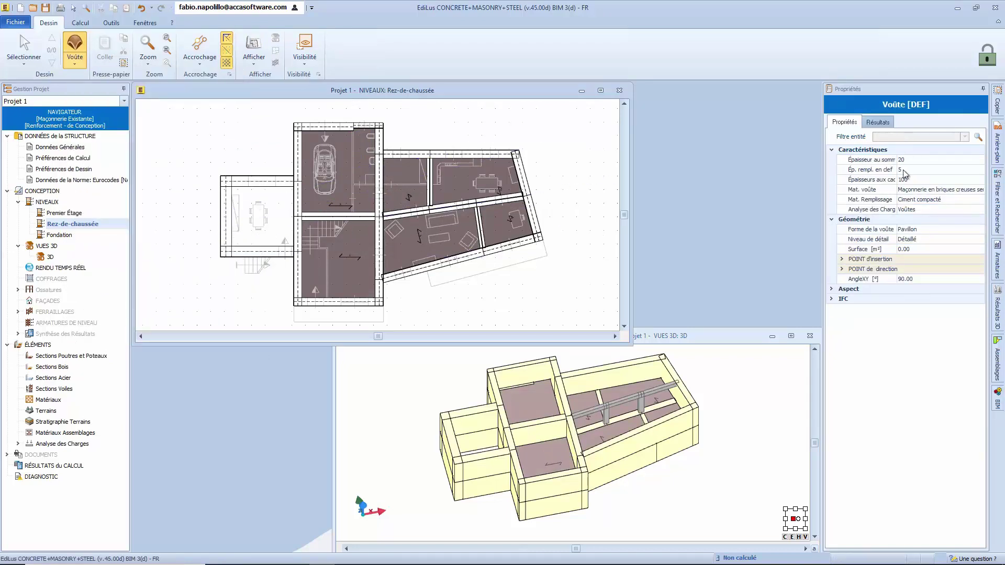
left_click(911, 230)
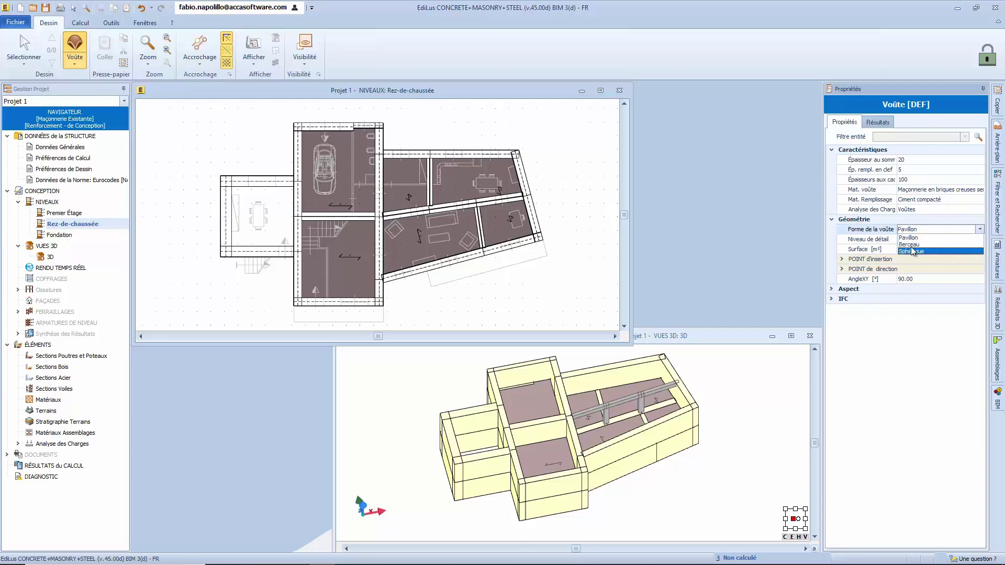
left_click(928, 232)
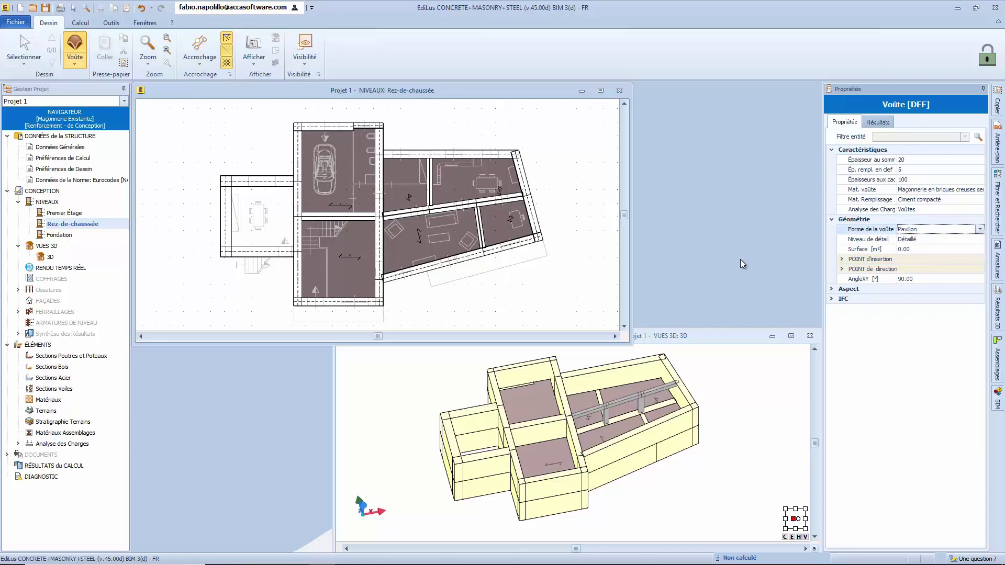
left_click(276, 213)
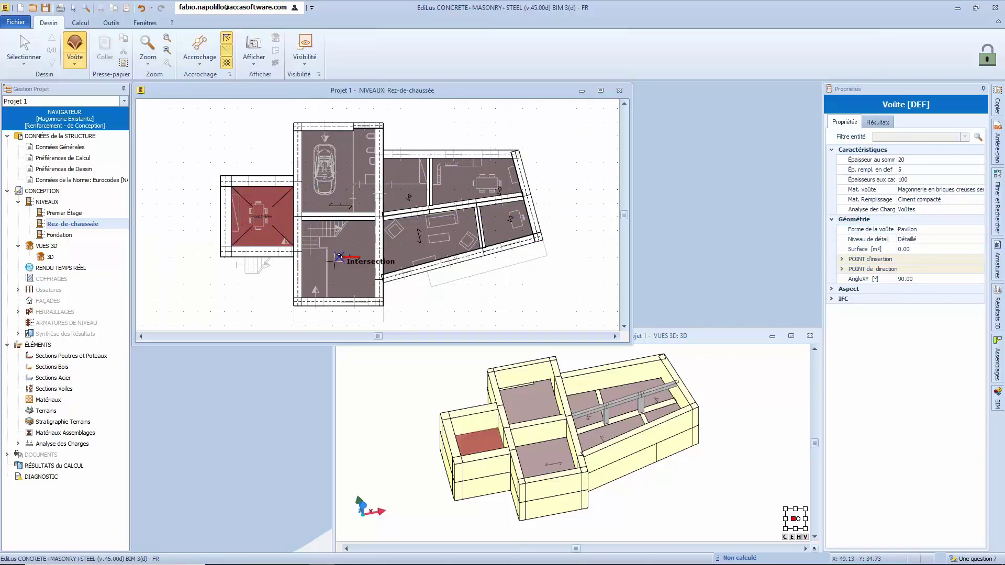
- Enlarge the 3D view and display the model with material texture/colour and wall textures enabled
double_click(689, 338)
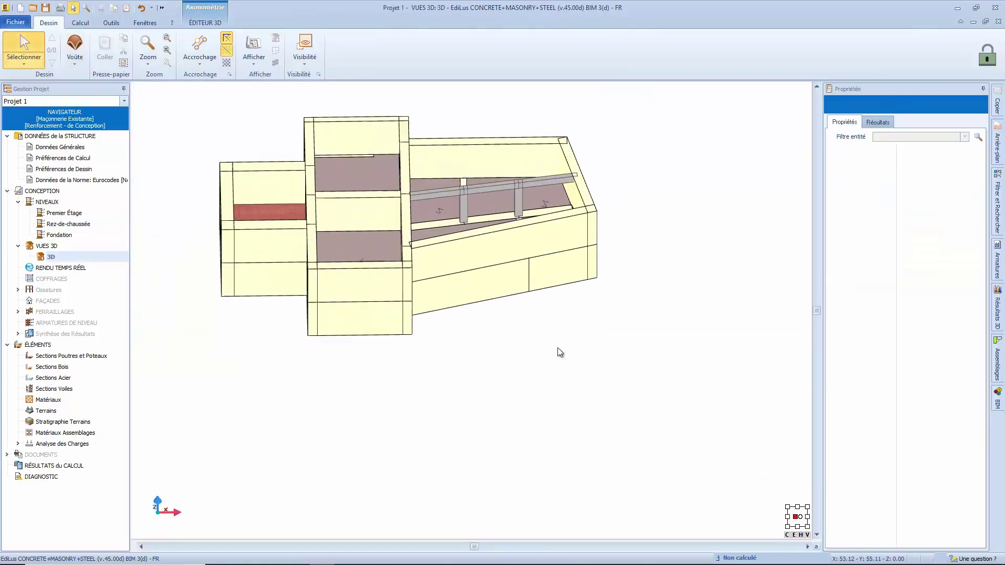
middle_click_drag(408, 390, 462, 357, "shift")
scroll(434, 358, "down", 1)
left_click(220, 22)
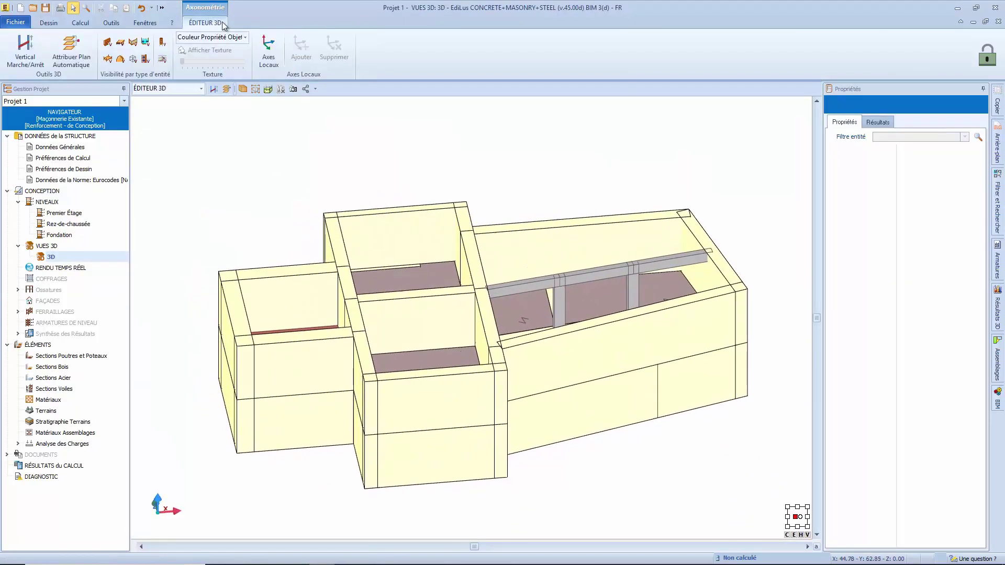
left_click(245, 38)
left_click(227, 57)
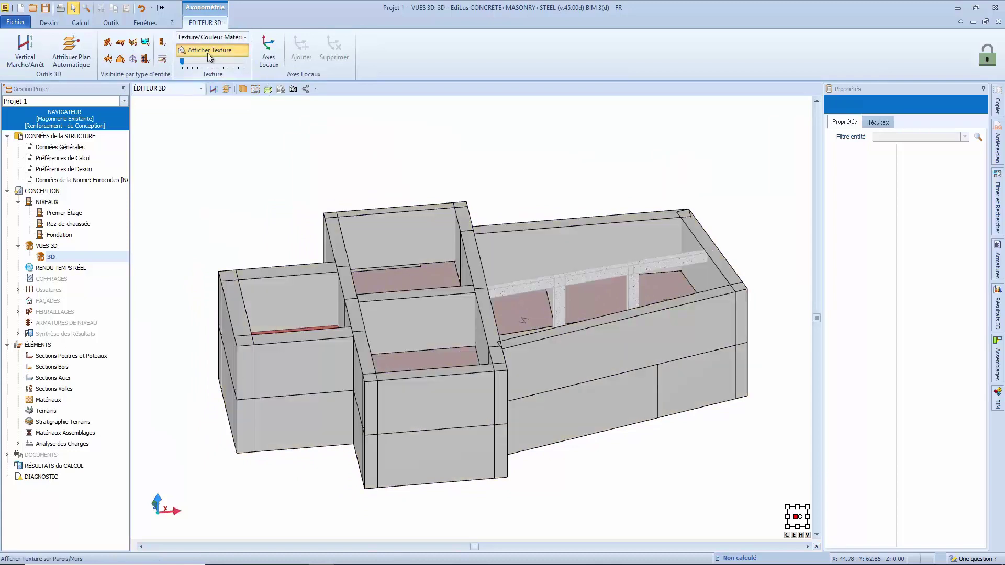
left_click(209, 52)
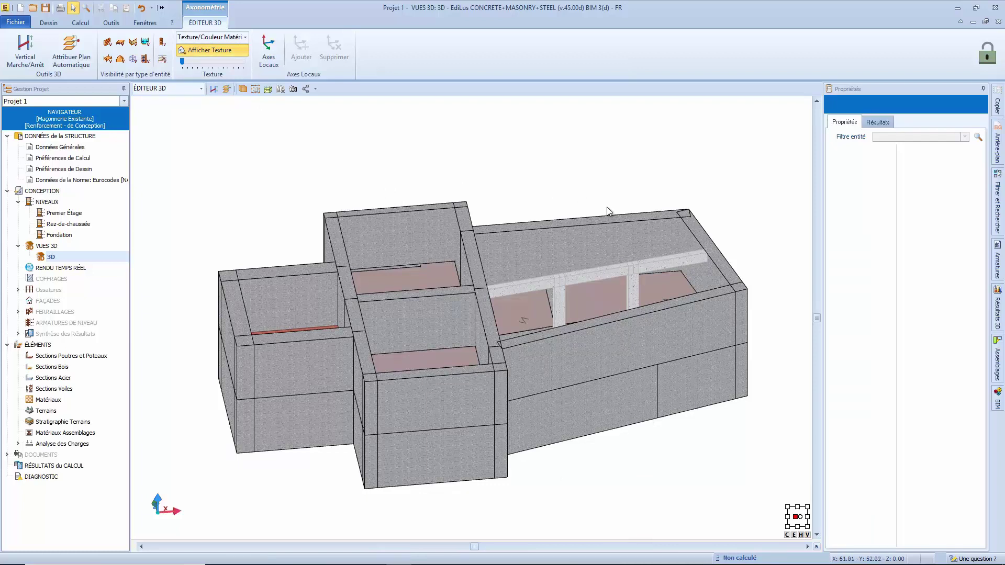
- Set Type de Situation to de Conception for the three first-floor exterior walls of the eastern wing
left_click(579, 350)
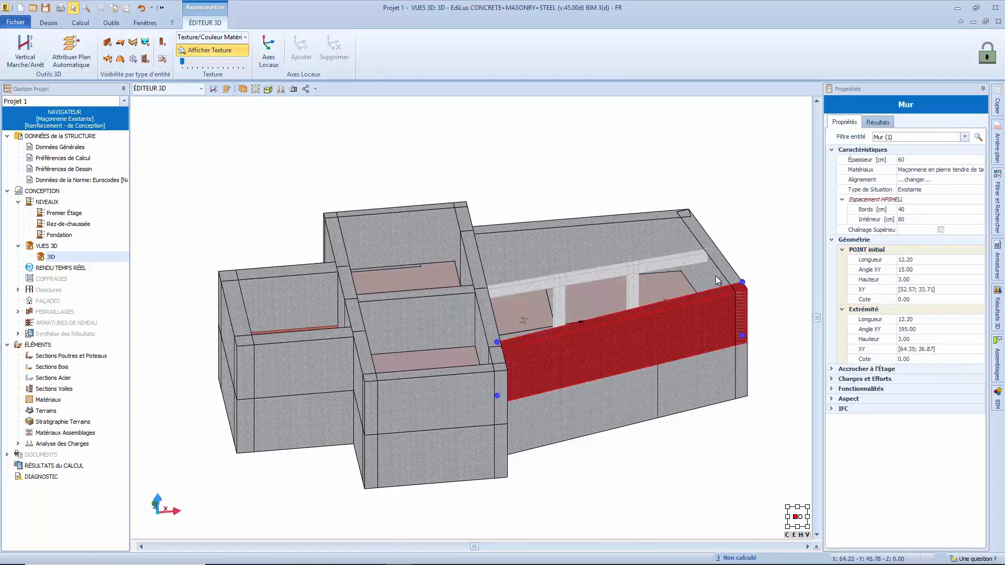
left_click(715, 276, "ctrl")
left_click(597, 242, "ctrl")
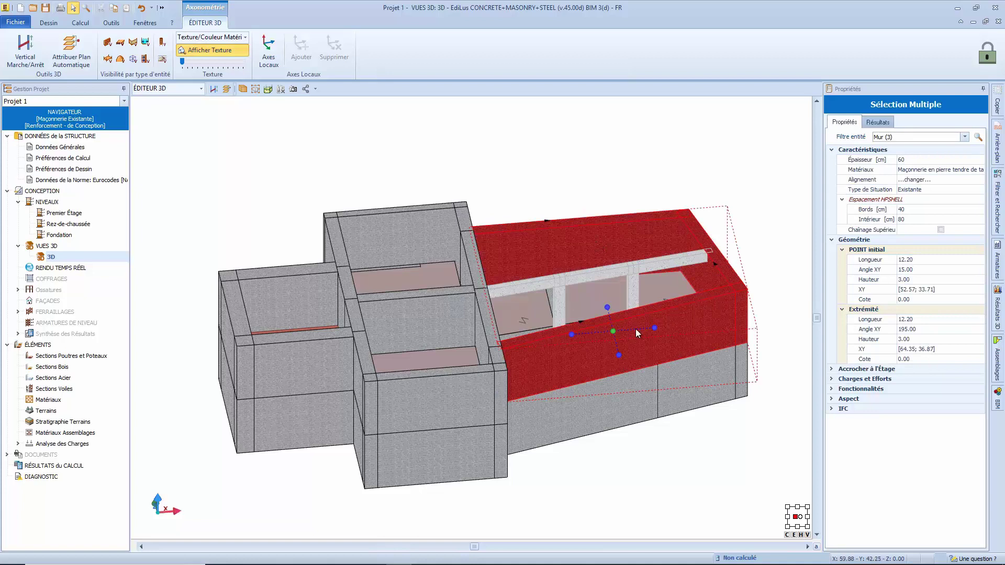
left_click(939, 190)
left_click(939, 189)
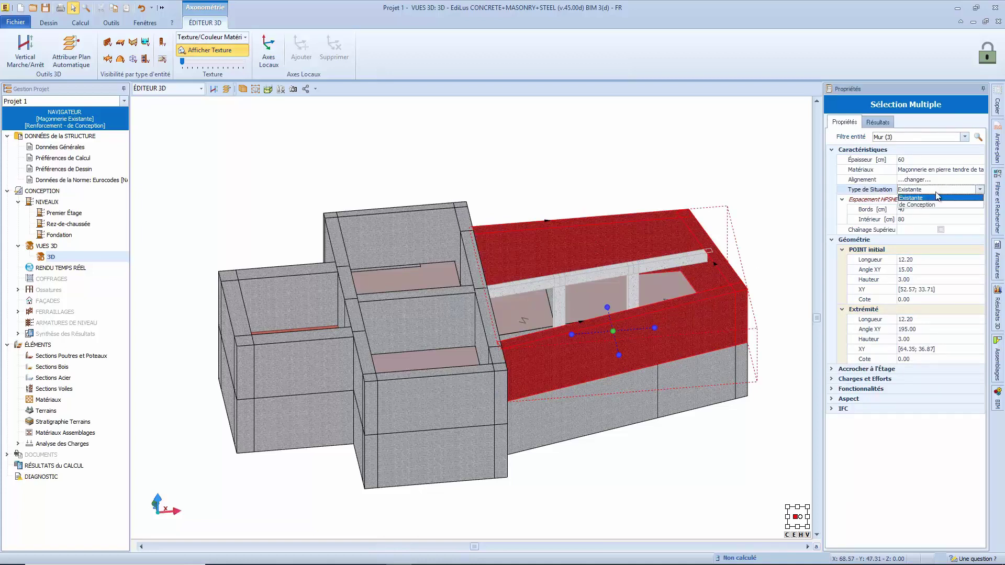
left_click(931, 205)
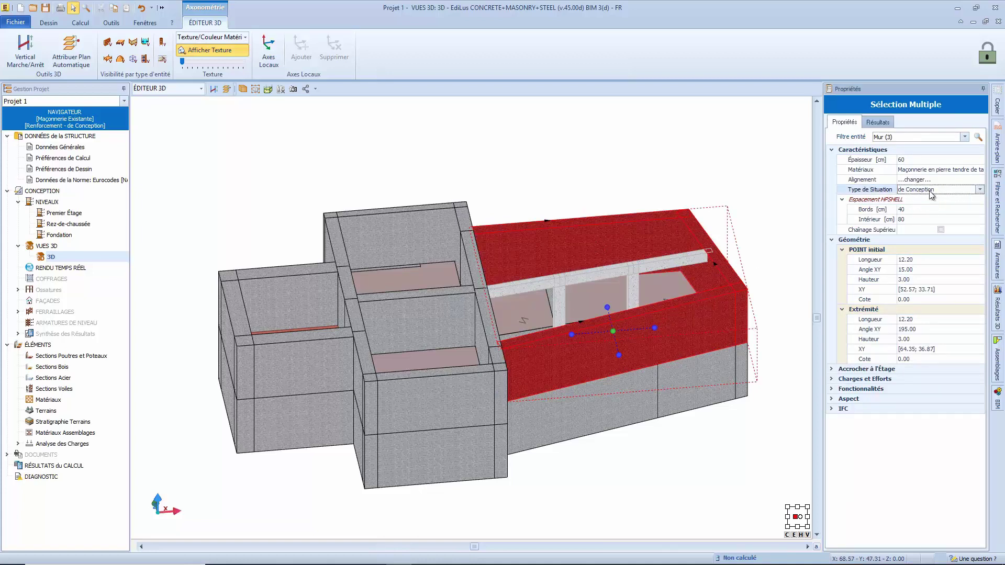
- Assign the material Maçonnerie neuve en Béton semi plein to the three selected first-floor walls and deselect them
left_click(930, 173)
left_click(930, 173)
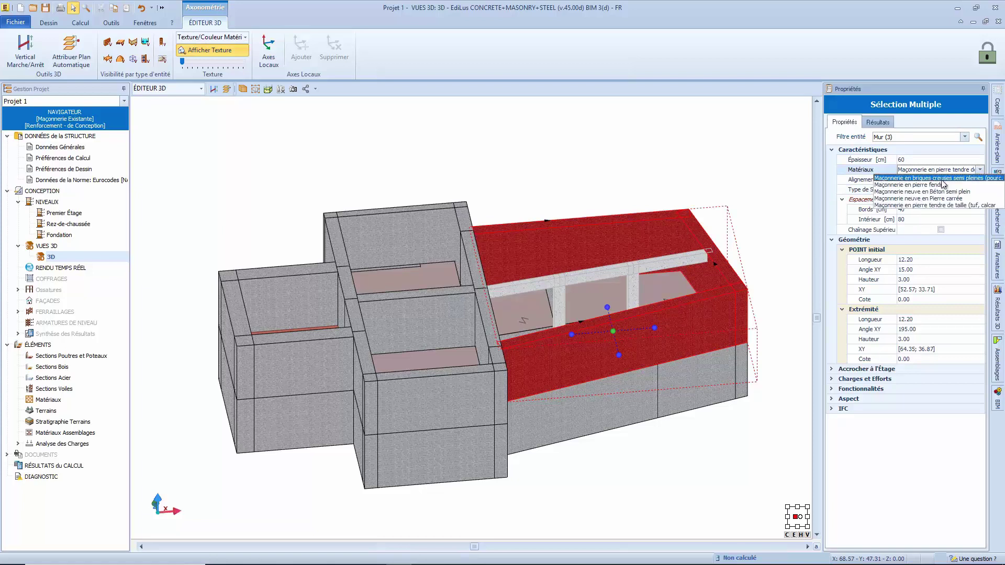
left_click(937, 205)
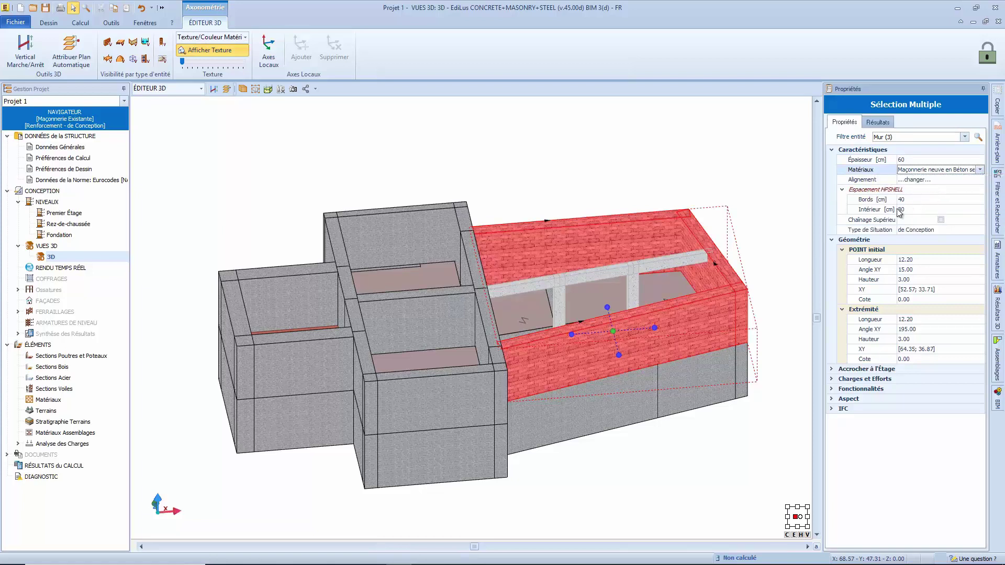
left_click(675, 478)
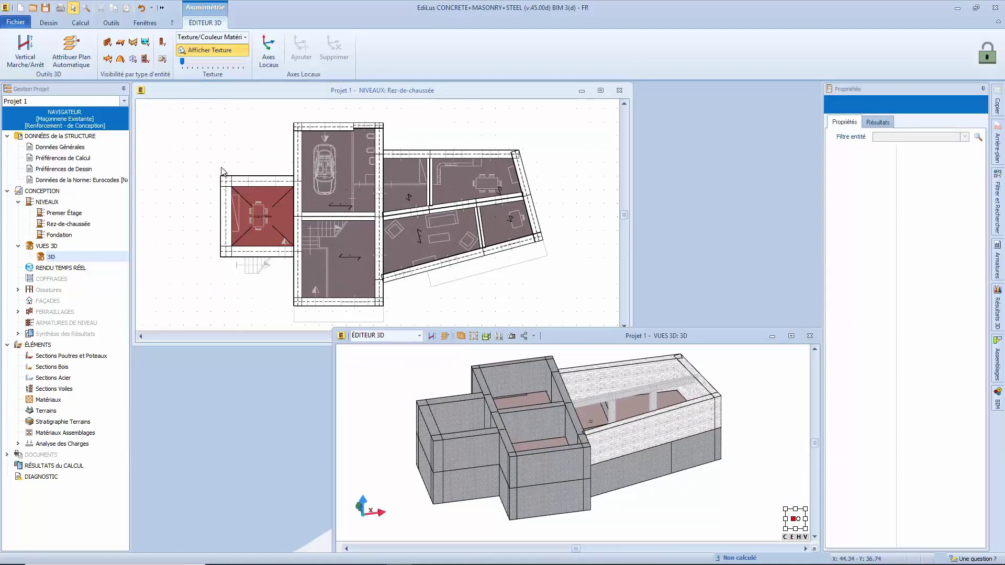
- Start a rectangular Baie with a height of 1.30 m and a distance from the base of 0.90 m
left_click(48, 22)
left_click(75, 53)
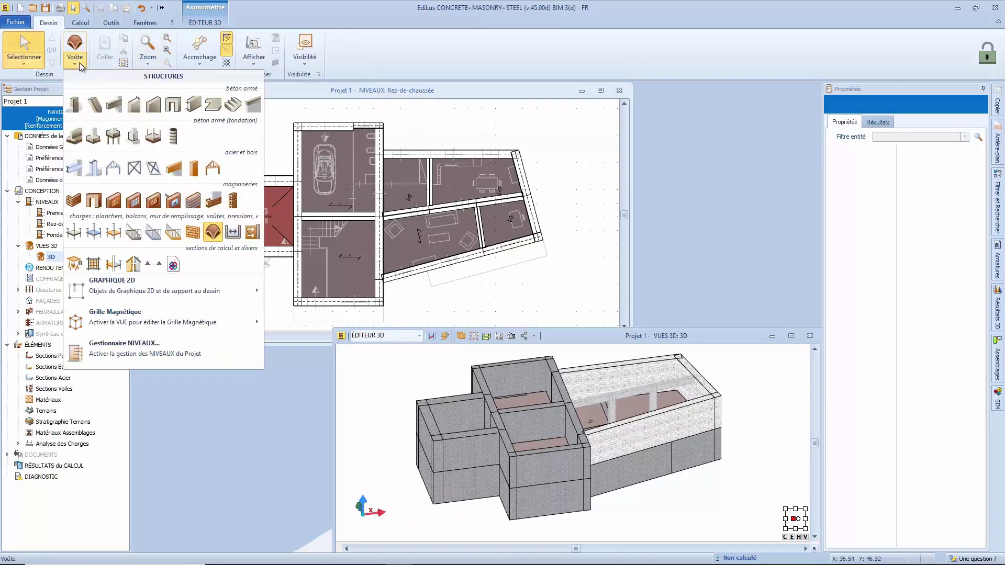
left_click(94, 201)
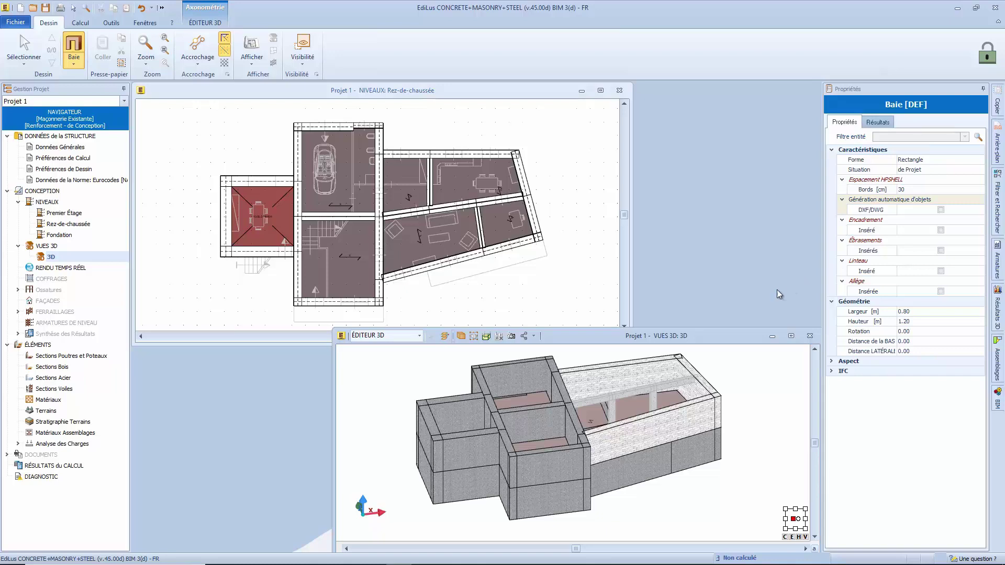
left_click(908, 320)
double_click(901, 321)
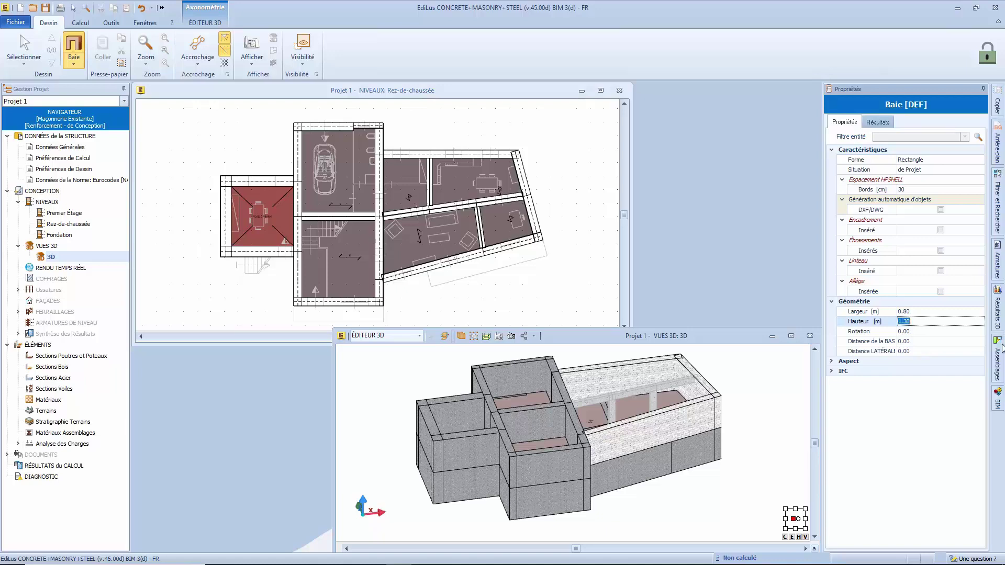
double_click(905, 341)
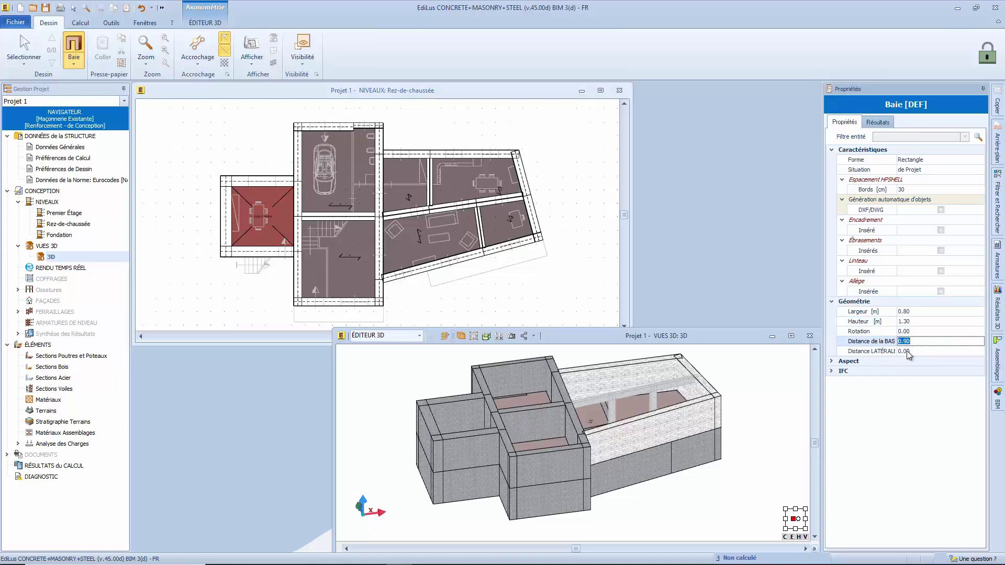
- Include a lintel in Btn C25/30_B450C for the Baie and enable automatic object generation from DXF/DWG
left_click(940, 272)
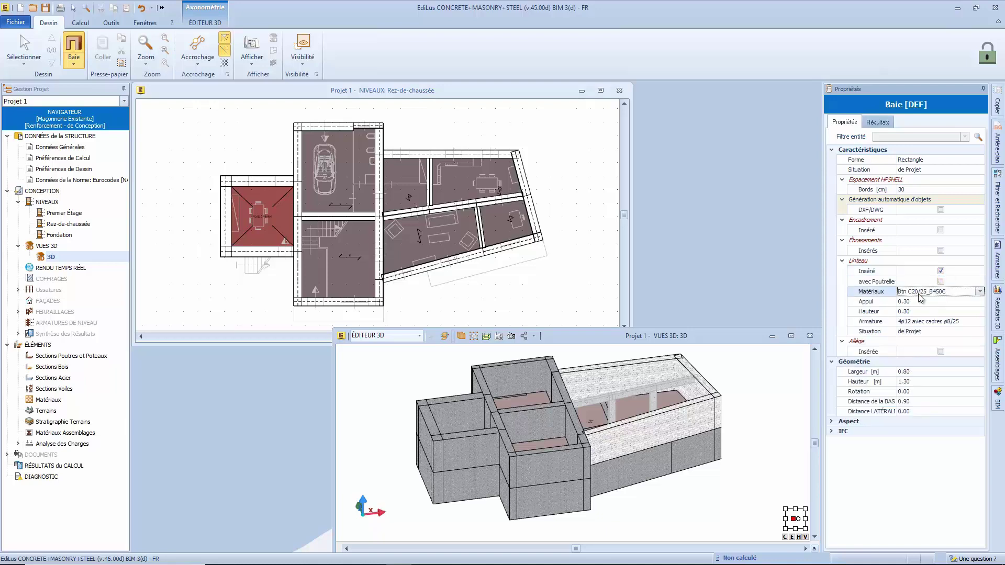
left_click(921, 292)
left_click(907, 305)
left_click(942, 210)
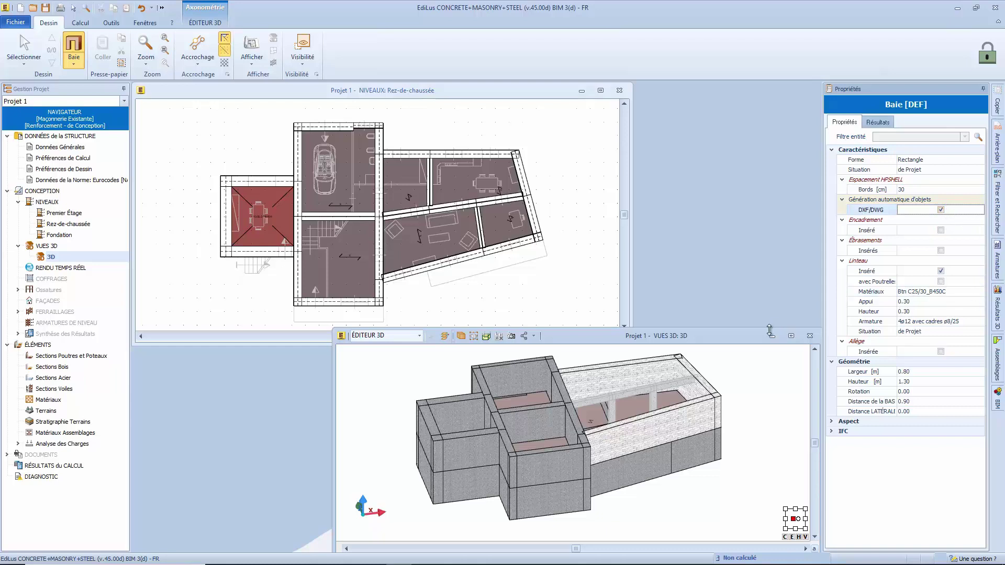
- Generate one window in the central block's south wall and three along the eastern wing's south wall on Rez-de-chaussée
scroll(339, 306, "up", 5)
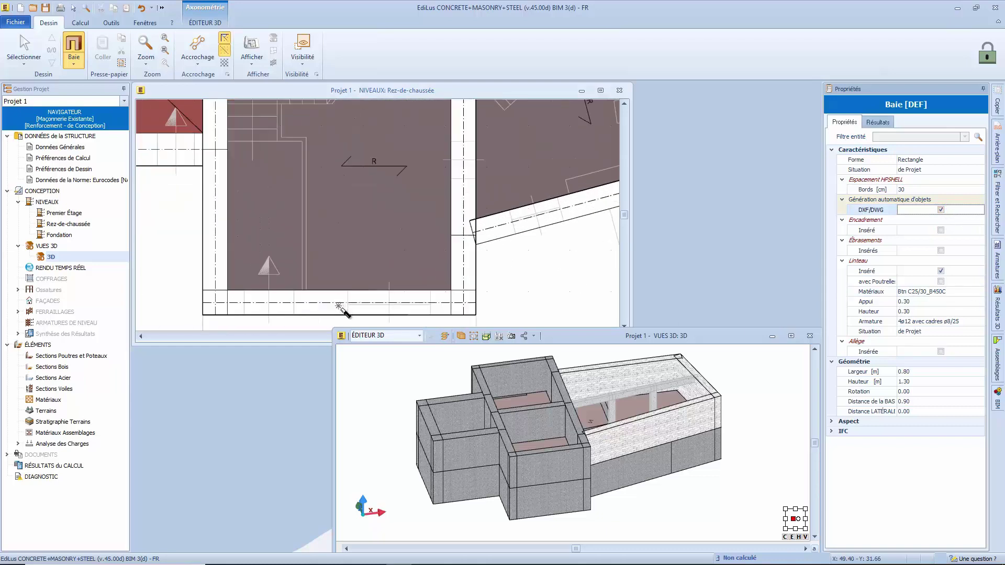
left_click(339, 306)
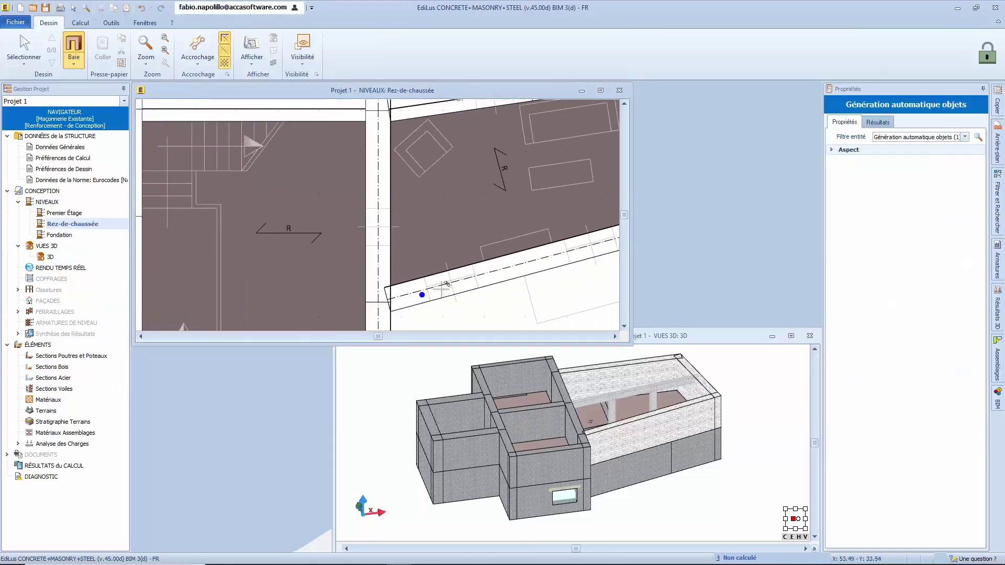
left_click(491, 278)
middle_click_drag(580, 238, 452, 262)
left_click(435, 285)
left_click(499, 268)
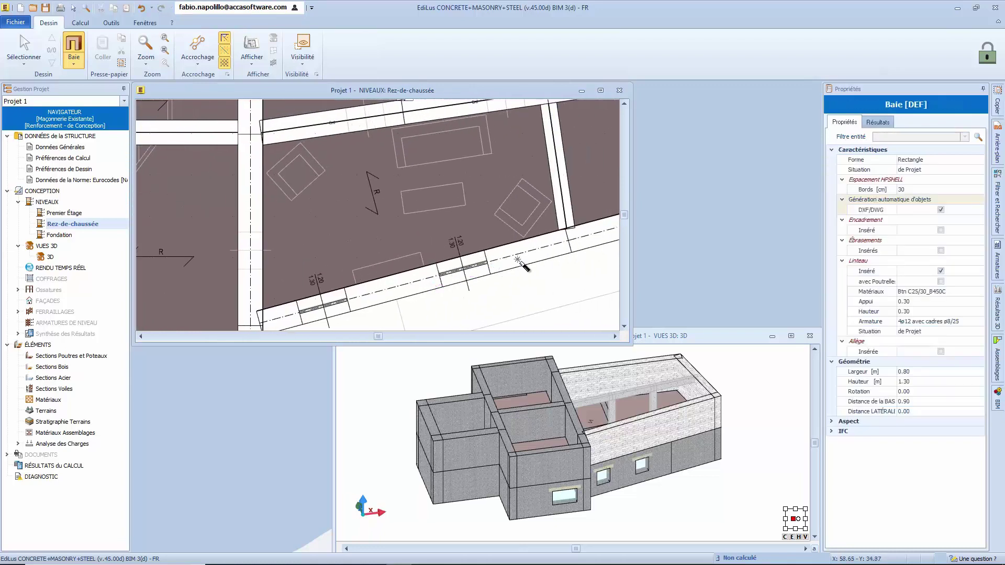
middle_click_drag(522, 265, 353, 292)
left_click(474, 262)
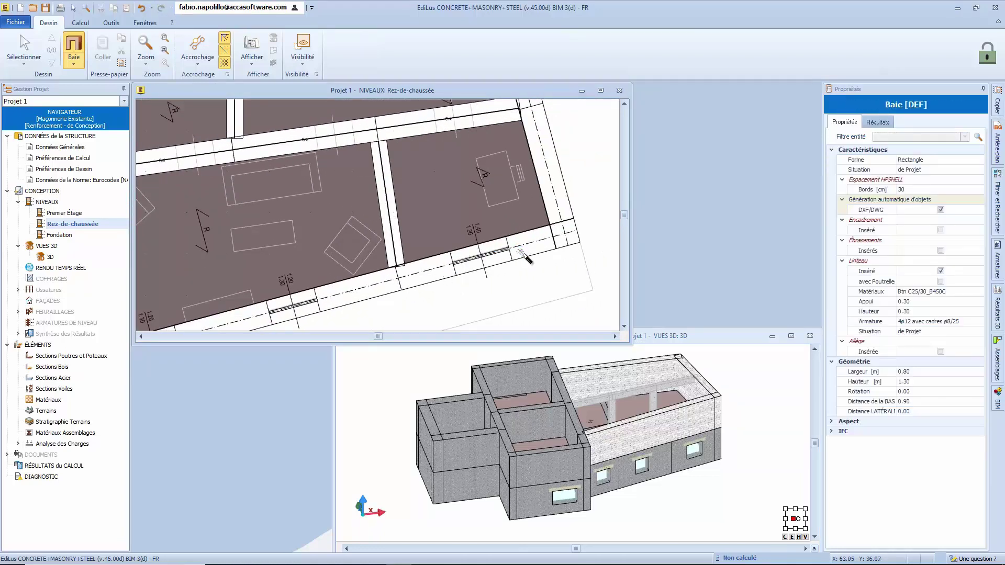
- Generate a door opening 2.10 m high at base distance 0 in the central block's south wall, beside the window
scroll(383, 293, "down", 2)
middle_click_drag(372, 249, 534, 150)
scroll(408, 294, "up", 3)
middle_click_drag(267, 236, 434, 331)
left_click(906, 399)
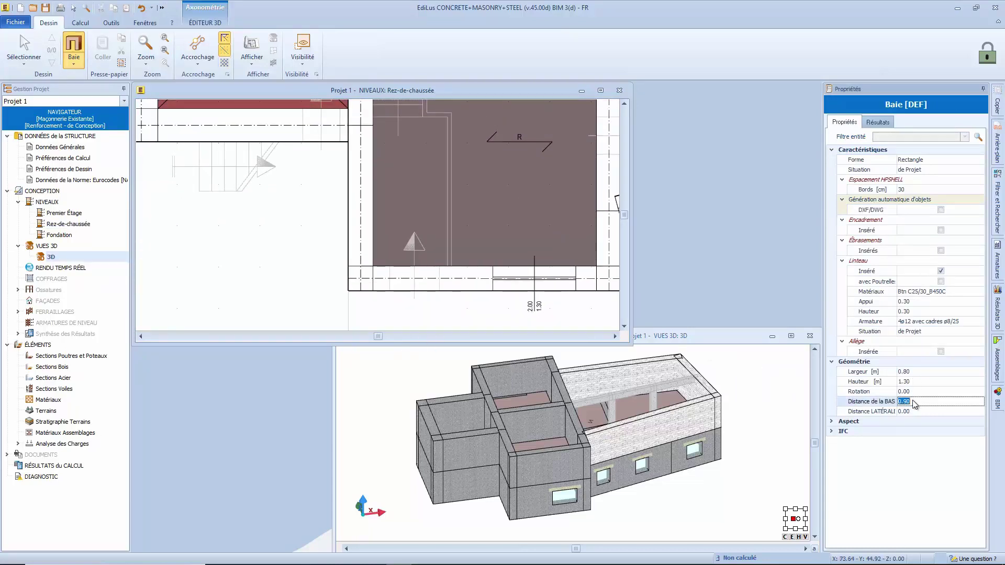
type("0")
key("Return")
left_click(905, 382)
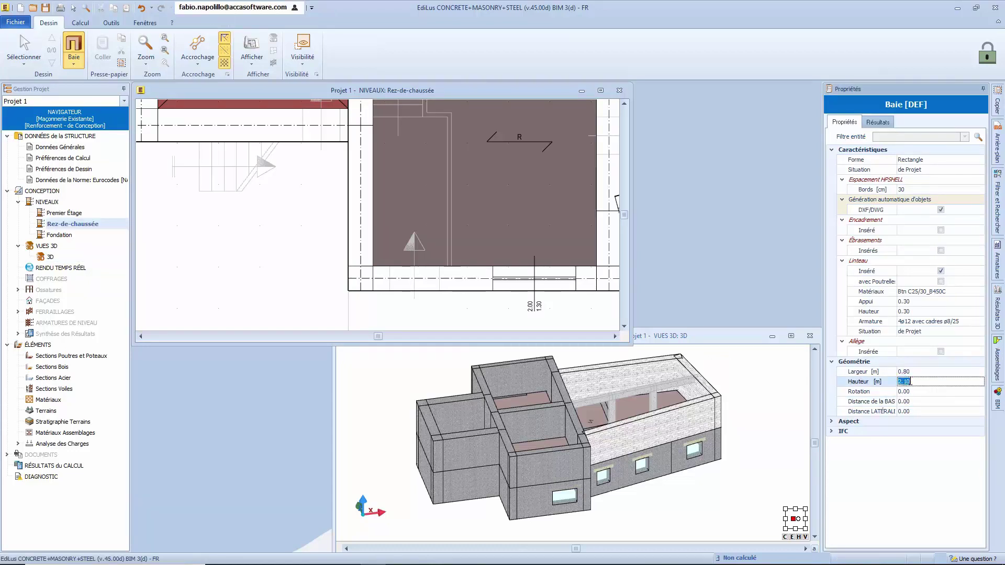
left_click_drag(382, 283, 454, 283)
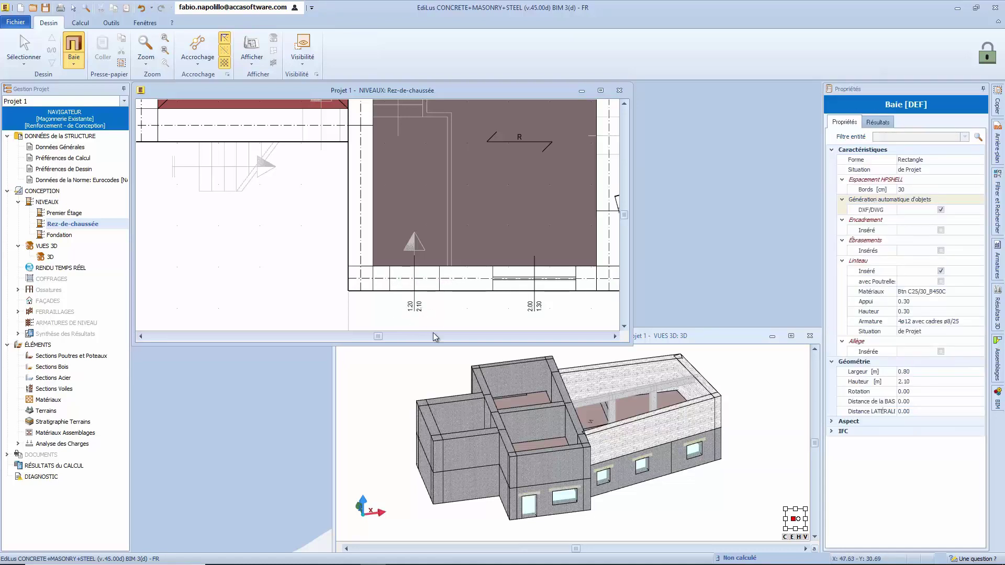
- Add an Encadrement around the wide window beside the door and deselect it
left_click(630, 497)
scroll(610, 478, "up", 2)
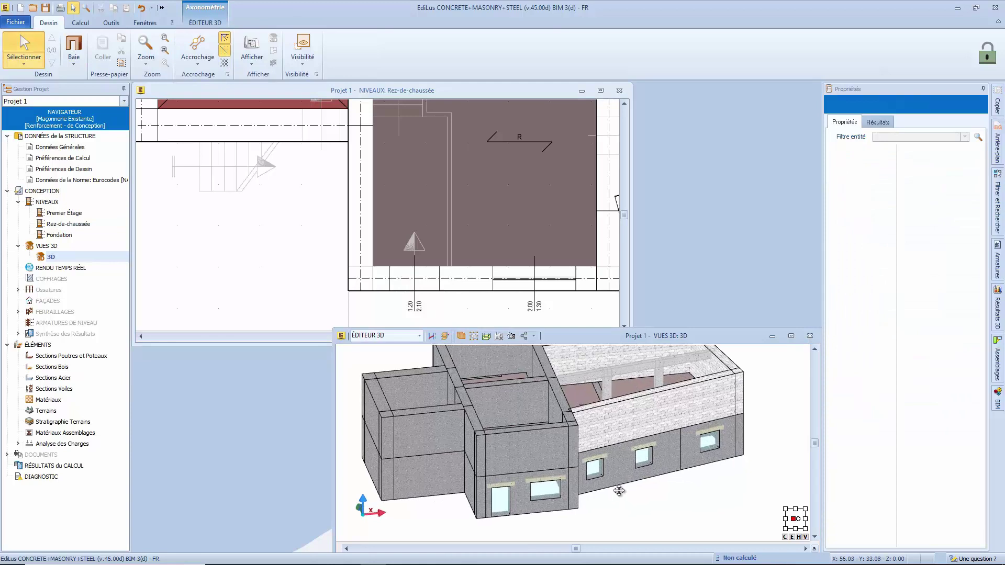
left_click(492, 471)
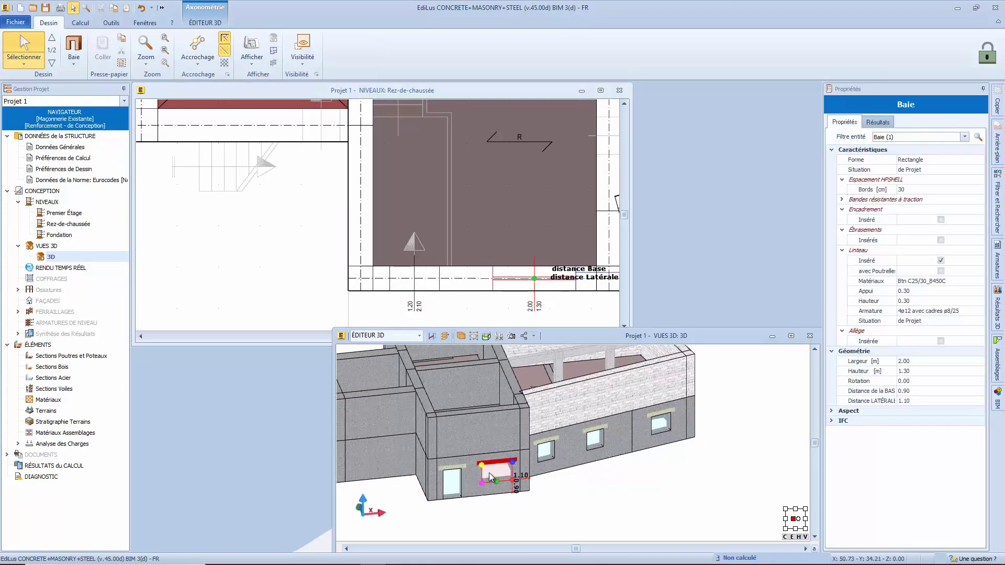
left_click(940, 219)
left_click(565, 522)
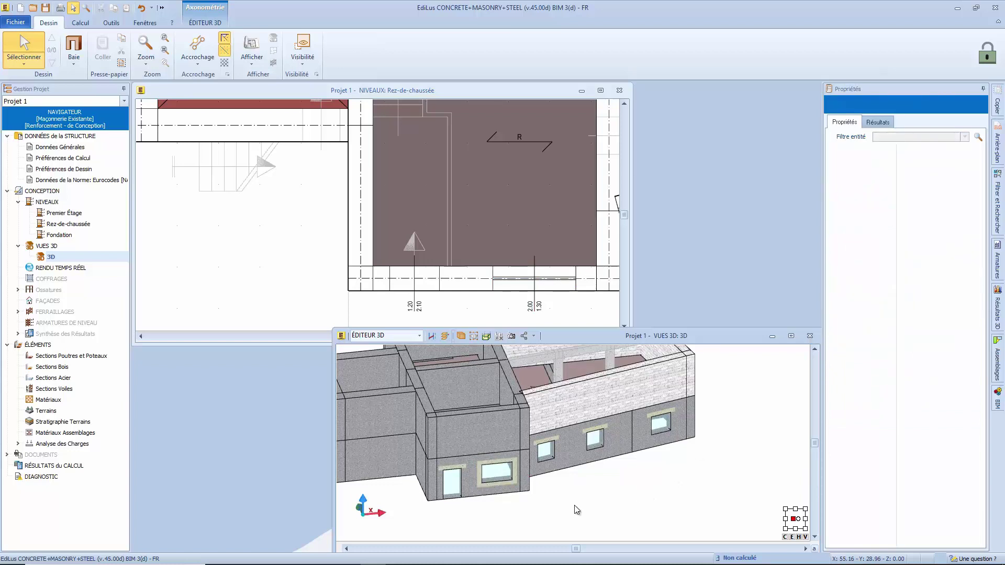
- Add Ébrasements in Maçonnerie en briques creuses semi pleines to the door and the eastern wing's three windows
left_click(544, 453)
left_click(594, 437, "ctrl")
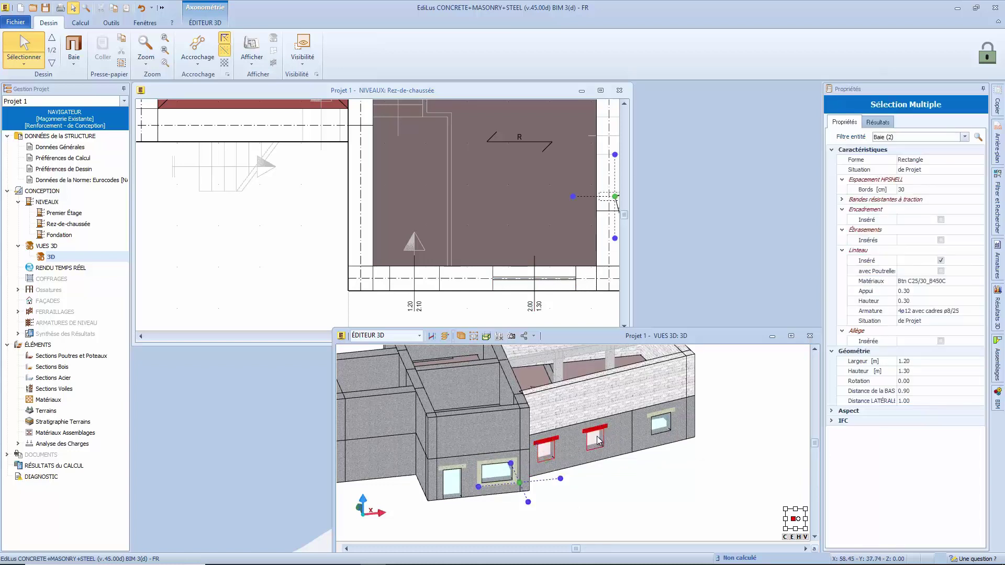
left_click(661, 423, "ctrl")
left_click(451, 482, "ctrl")
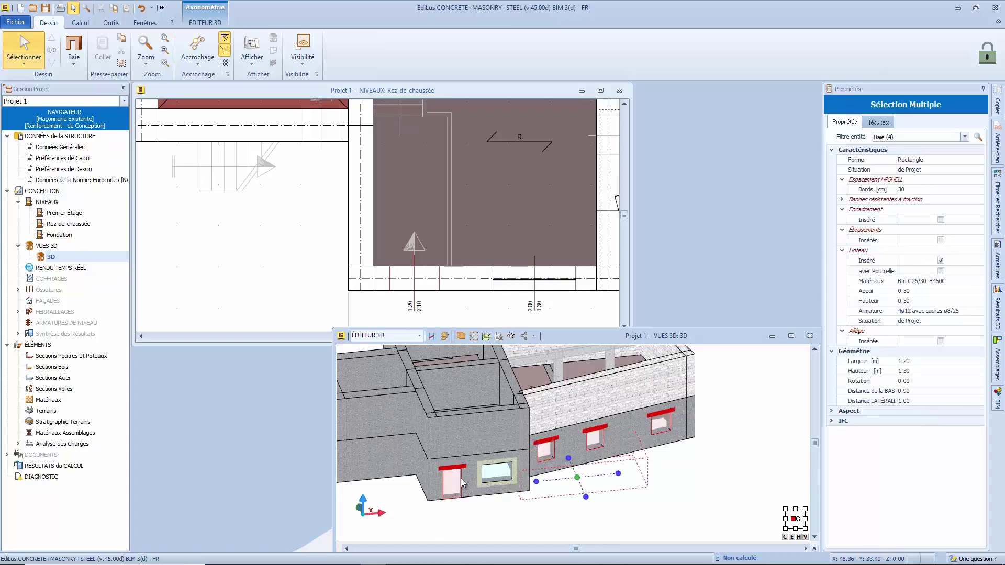
left_click(941, 241)
double_click(929, 250)
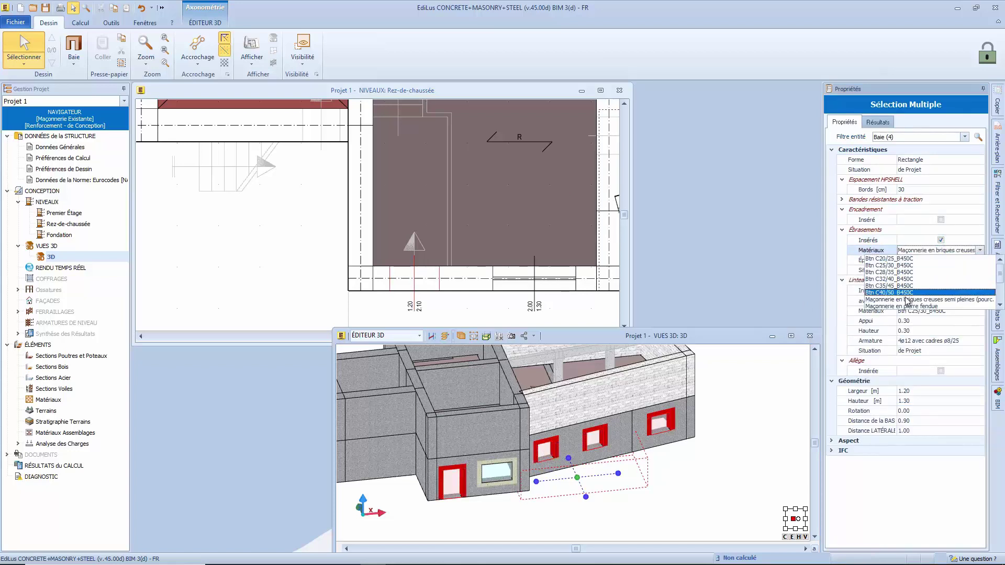
left_click(903, 302)
left_click(710, 485)
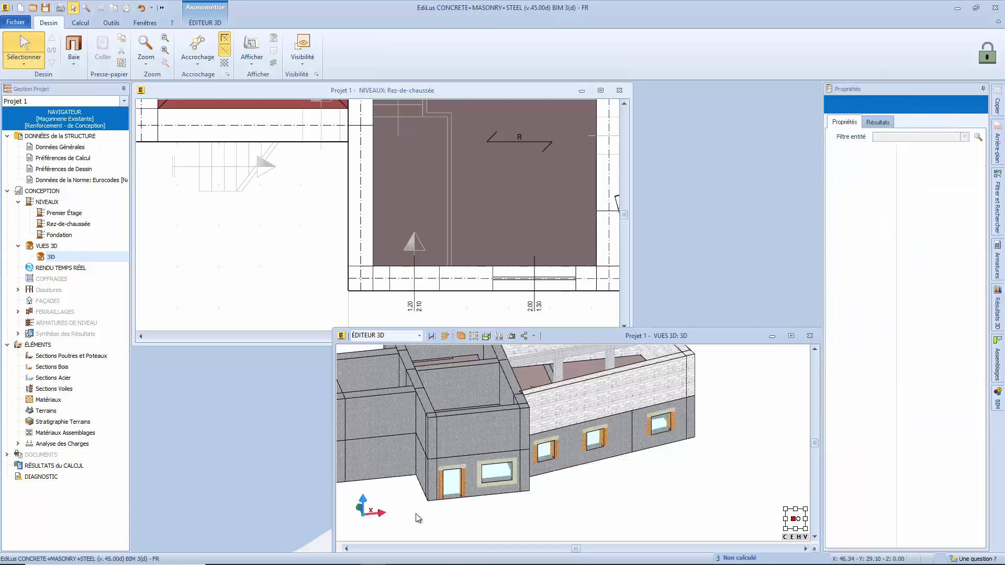
- Maximise the 3D view and draw a freehand Rapiéçage about 2.03 by 1.65 m on the eastern wing's ground-floor end wall with Mur/Rapiéçage generation enabled
double_click(663, 337)
scroll(645, 341, "down", 2)
scroll(453, 422, "up", 3)
middle_click_drag(466, 414, 402, 445)
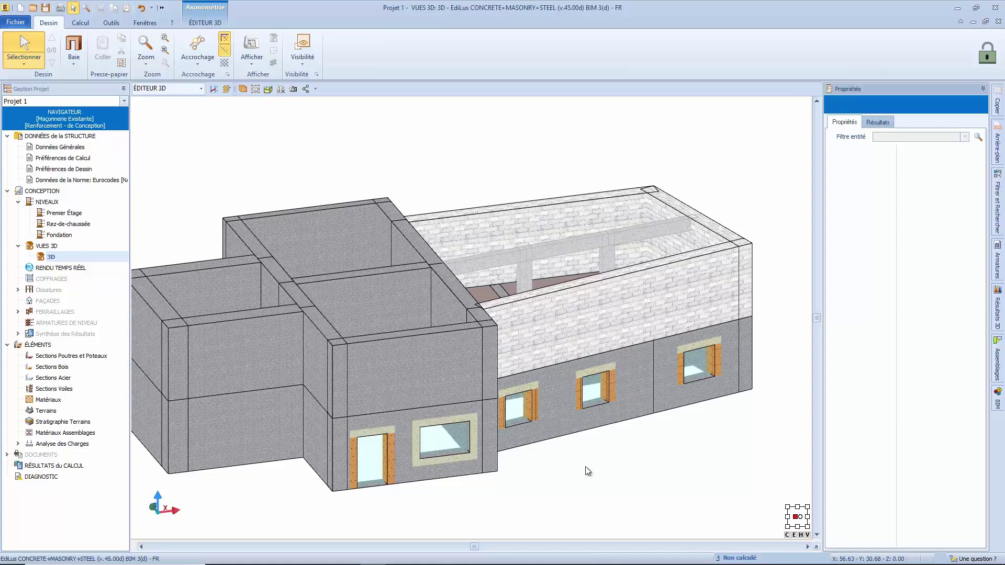
left_click(74, 62)
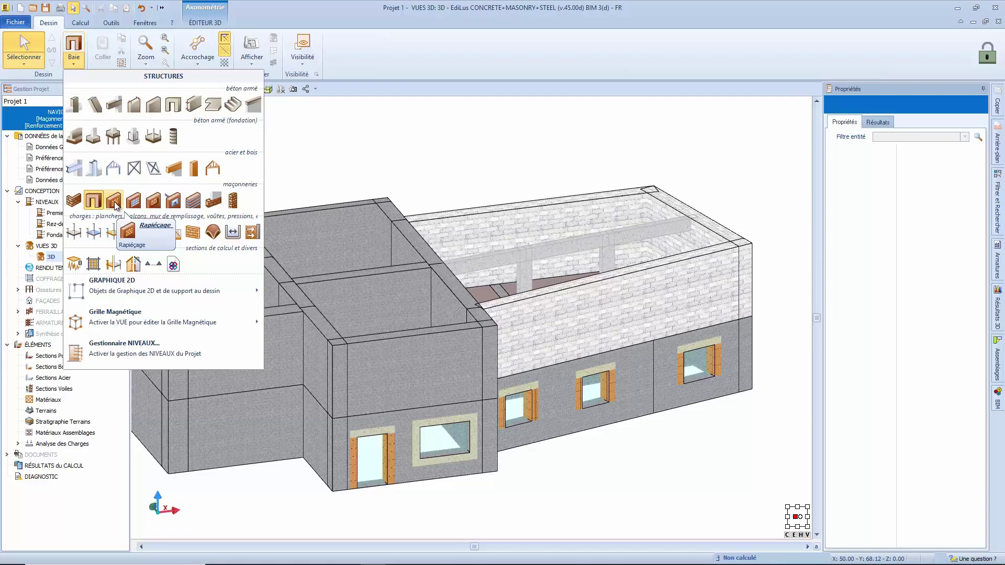
left_click(114, 201)
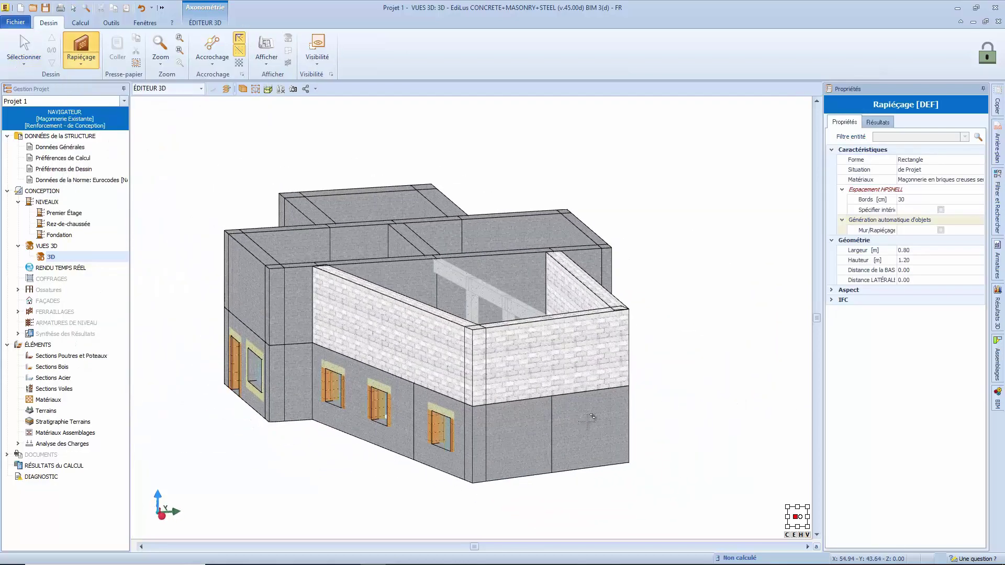
scroll(521, 471, "up", 5)
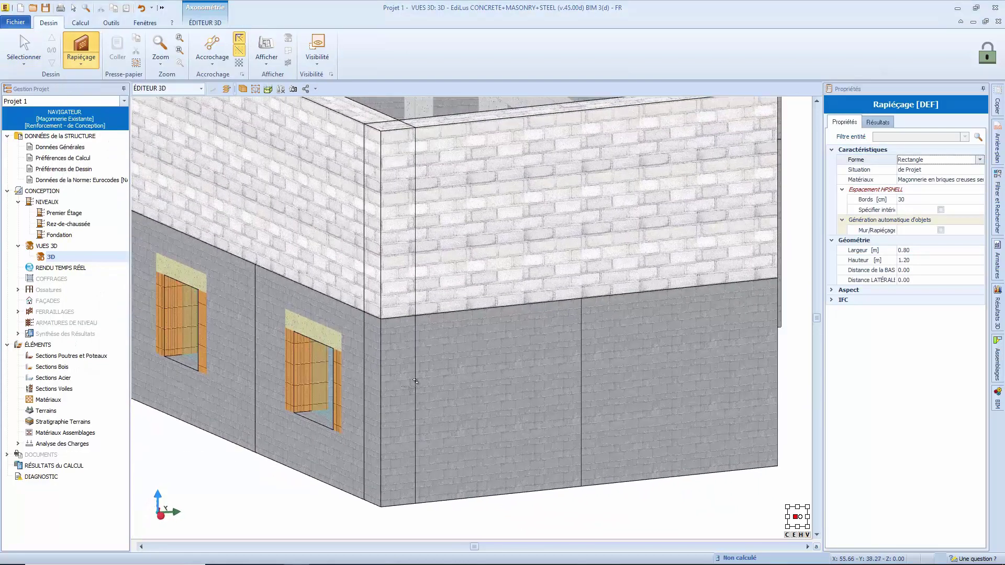
left_click(941, 230)
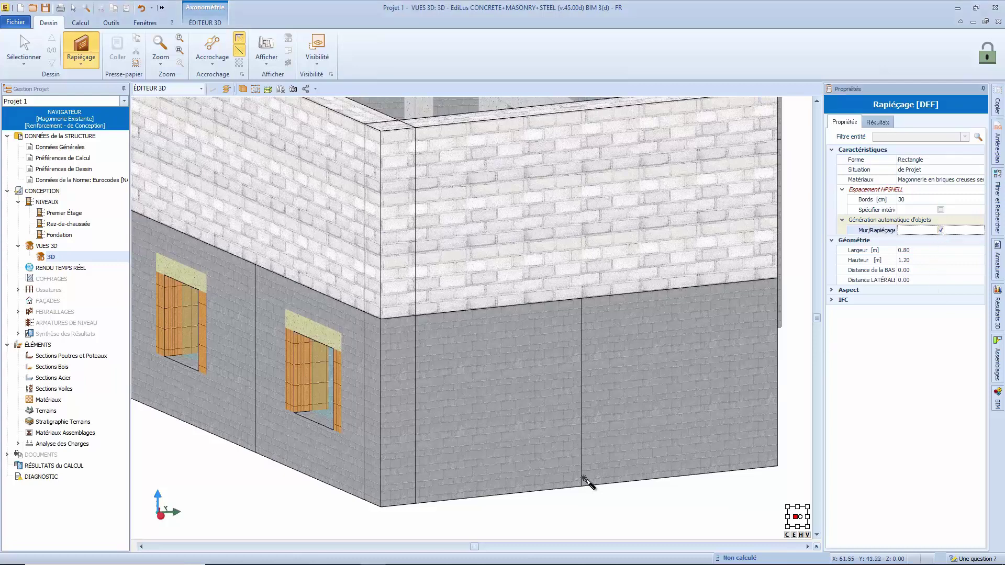
left_click(494, 393)
mouse_move(423, 278)
left_mouse_down()
mouse_move(476, 239)
mouse_move(560, 399)
mouse_move(429, 297)
mouse_move(426, 270)
left_mouse_up()
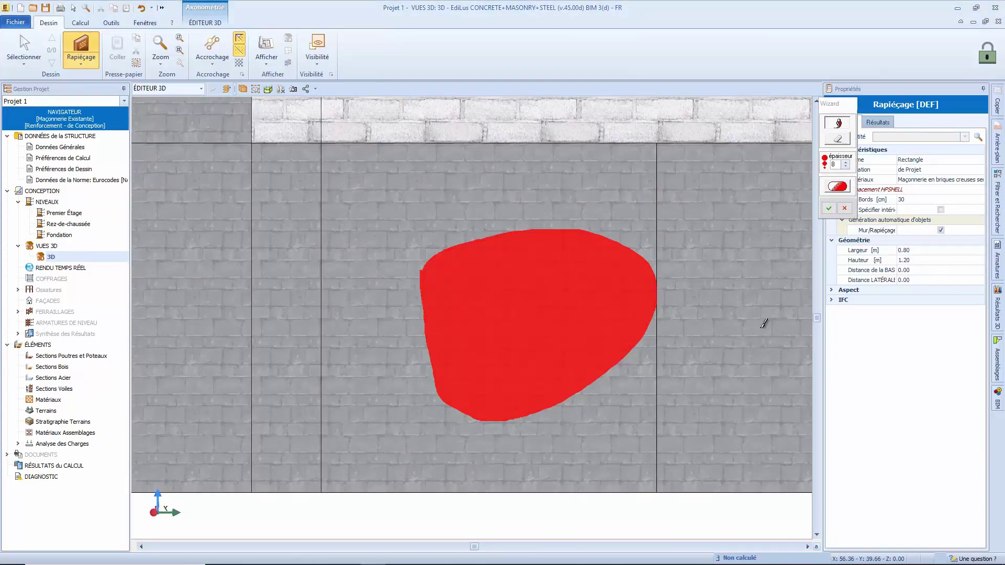
left_click(828, 208)
key("Escape")
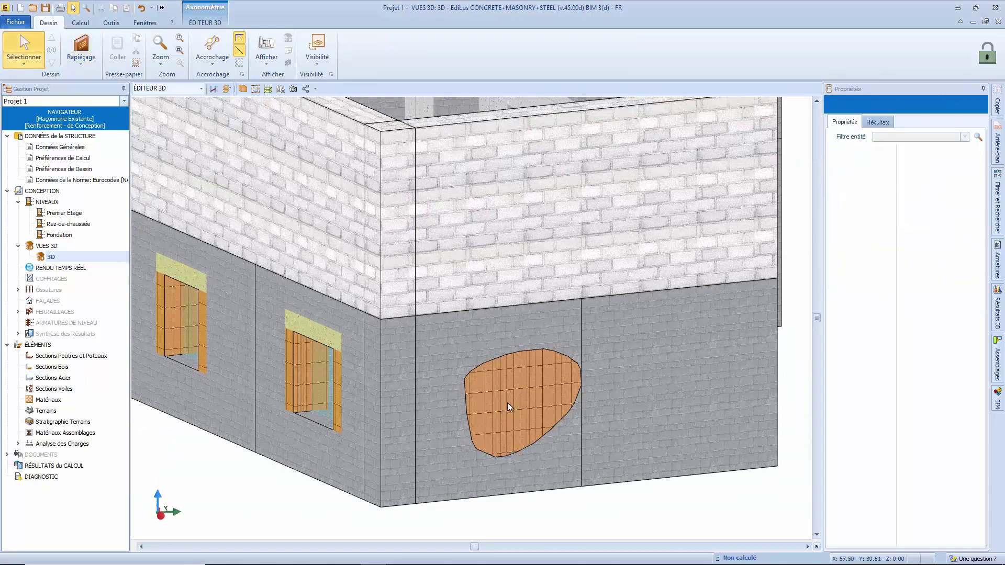
- Assign Maçonnerie neuve en Béton semi plein to the freehand wall patch and deselect it
left_click(504, 406)
left_click(920, 181)
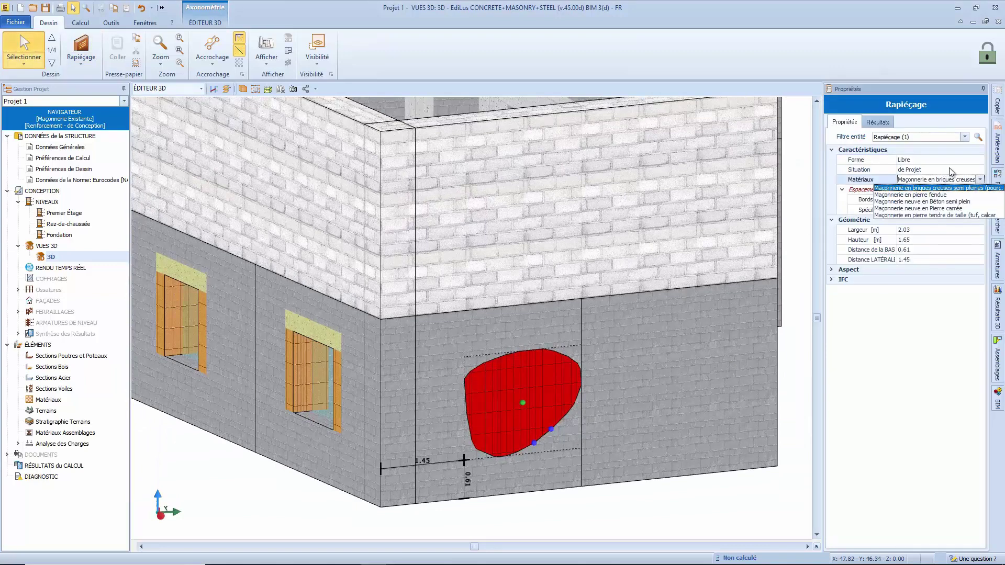
left_click(956, 202)
left_click(669, 513)
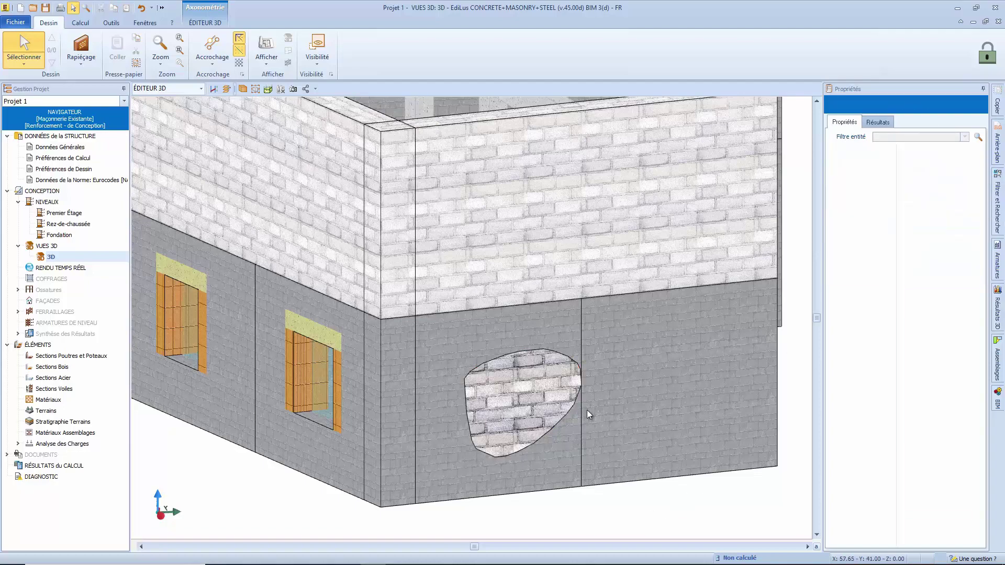
- Place a rectangular Renfort of 0.80 by 1.20 m in Enduit armé at the base of the eastern wing's end-bay wall, beside its window
scroll(472, 461, "down", 5)
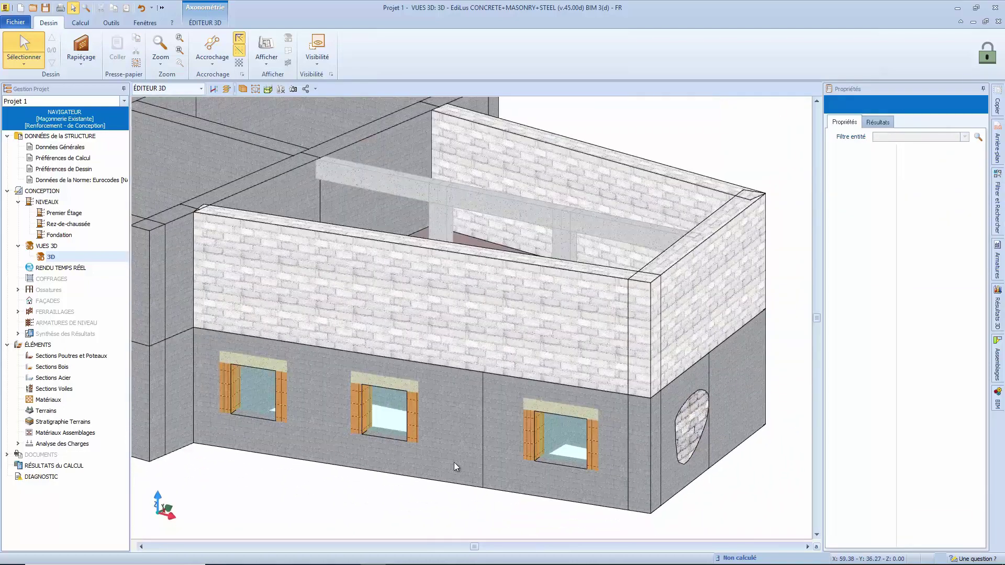
middle_click_drag(389, 437, 536, 449)
middle_click_drag(415, 454, 347, 395, "shift")
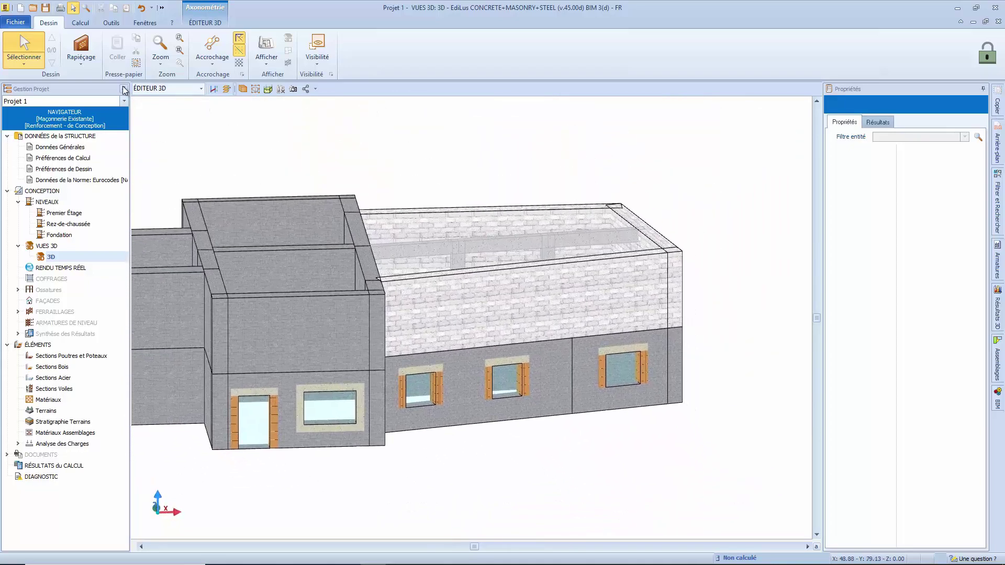
left_click(81, 50)
left_click(132, 205)
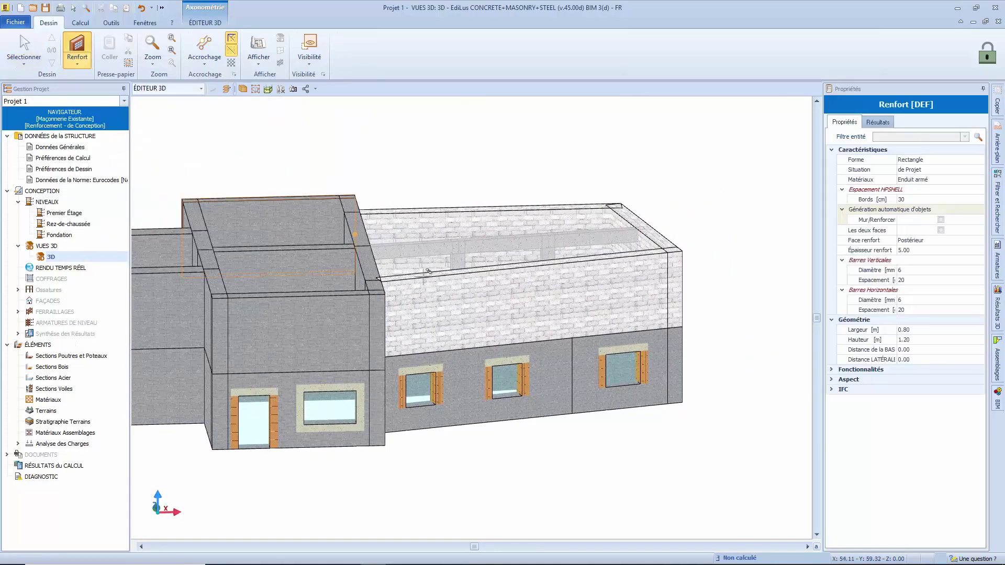
left_click(918, 178)
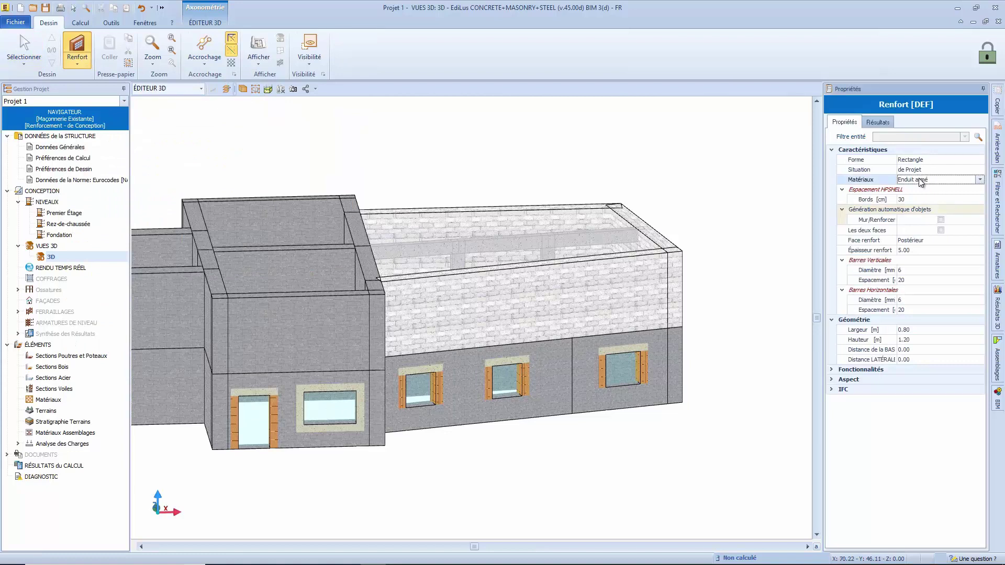
left_click(925, 180)
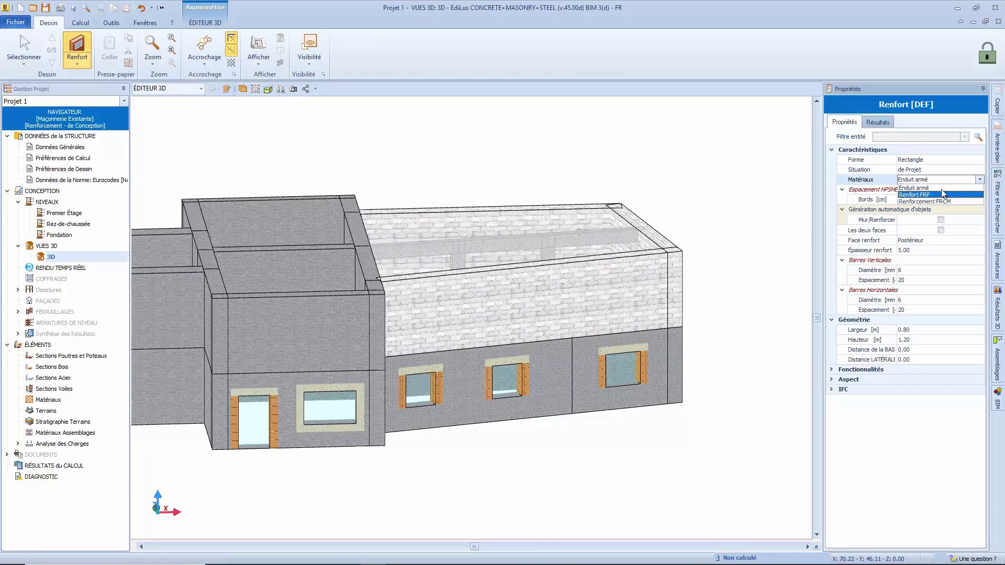
left_click(925, 187)
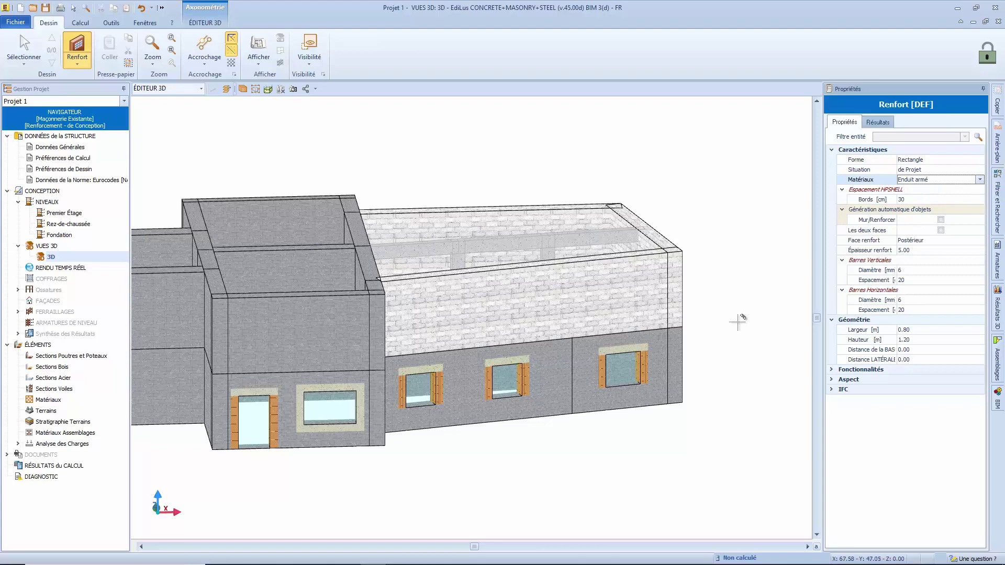
middle_click_drag(740, 319, 553, 431)
scroll(552, 431, "up", 4)
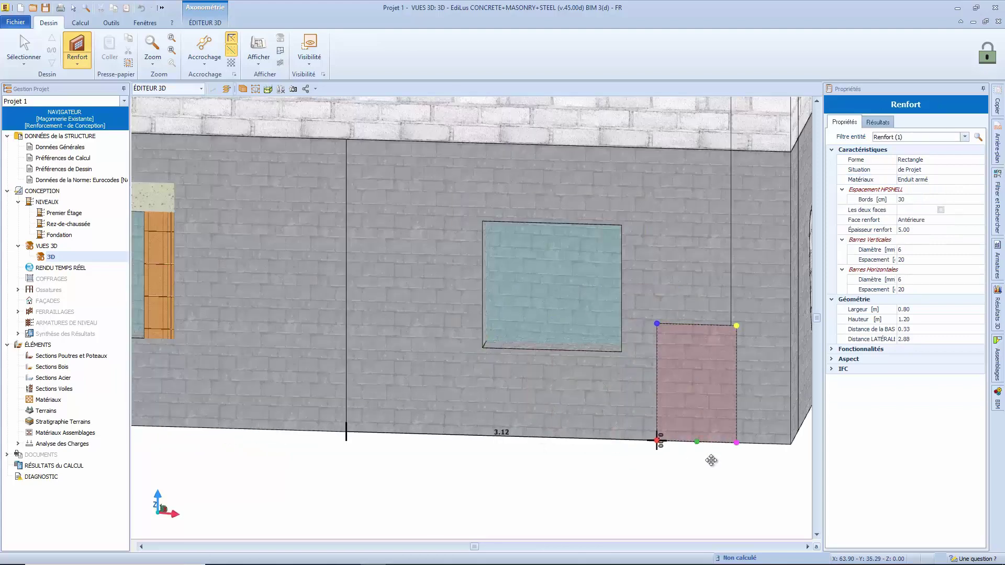
left_click(732, 440)
key("Escape")
- Widen the wall reinforcement to about 4.01 m beneath the window and enable Les deux faces
left_click(701, 439)
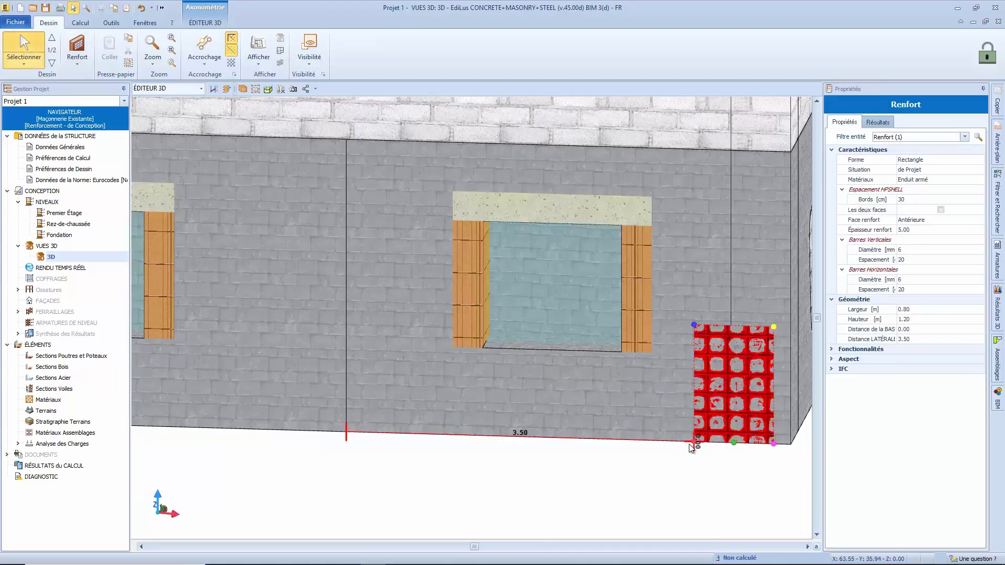
left_click_drag(694, 443, 375, 433)
left_click(443, 471)
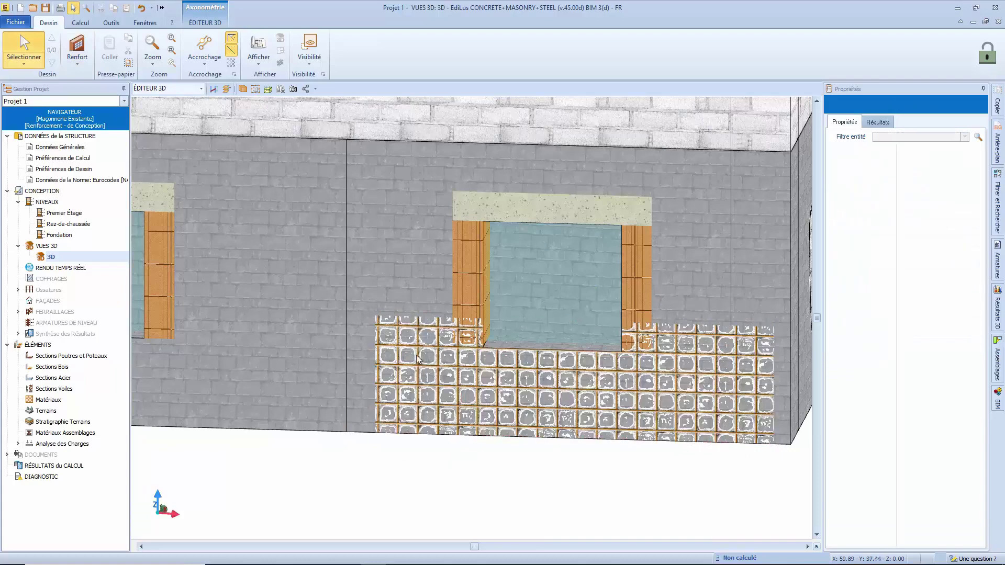
left_click(721, 427)
left_click(941, 210)
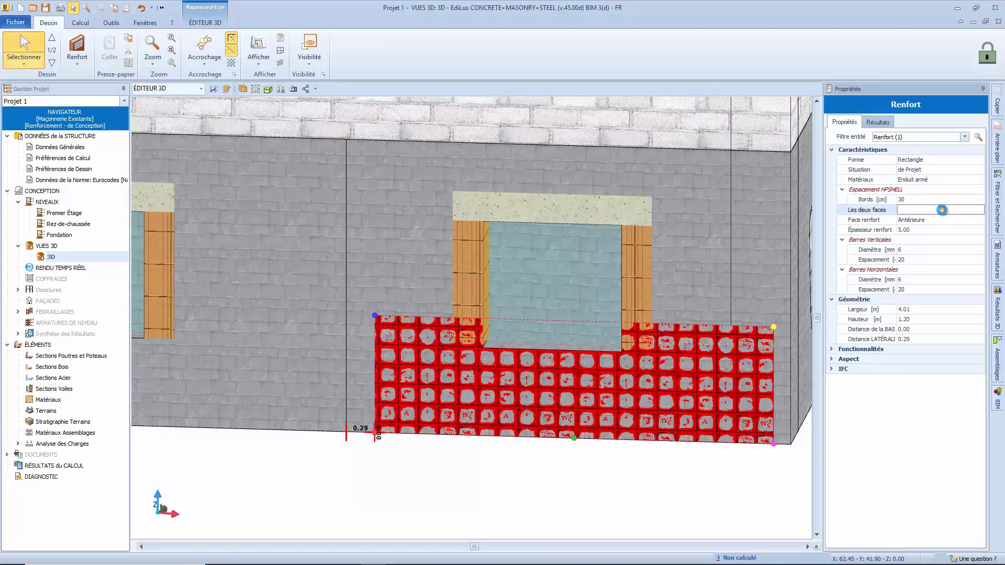
left_click(664, 474)
- Extend the reinforced-plaster Renfort over the entire ground-floor end-bay wall around the window, then inspect it from outside
middle_click_drag(688, 323, 666, 370)
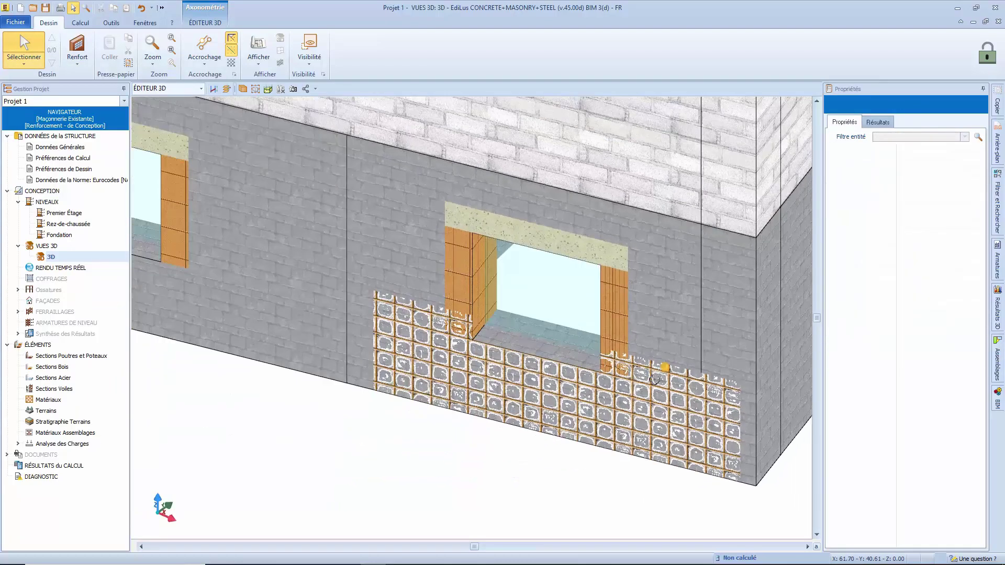
left_click(471, 418)
right_click(470, 419)
left_click(481, 399)
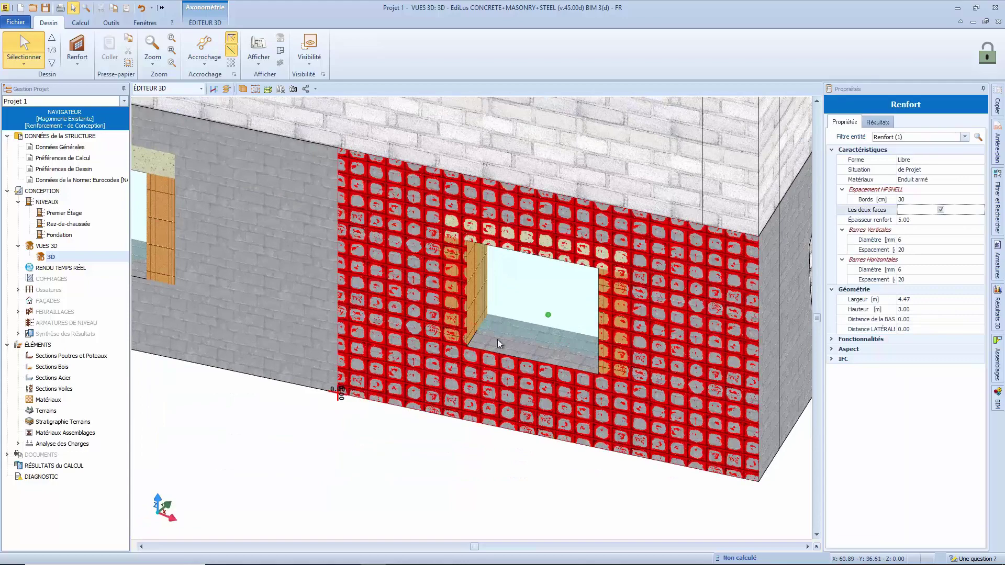
scroll(529, 362, "up", 2)
middle_click_drag(441, 422, 410, 415)
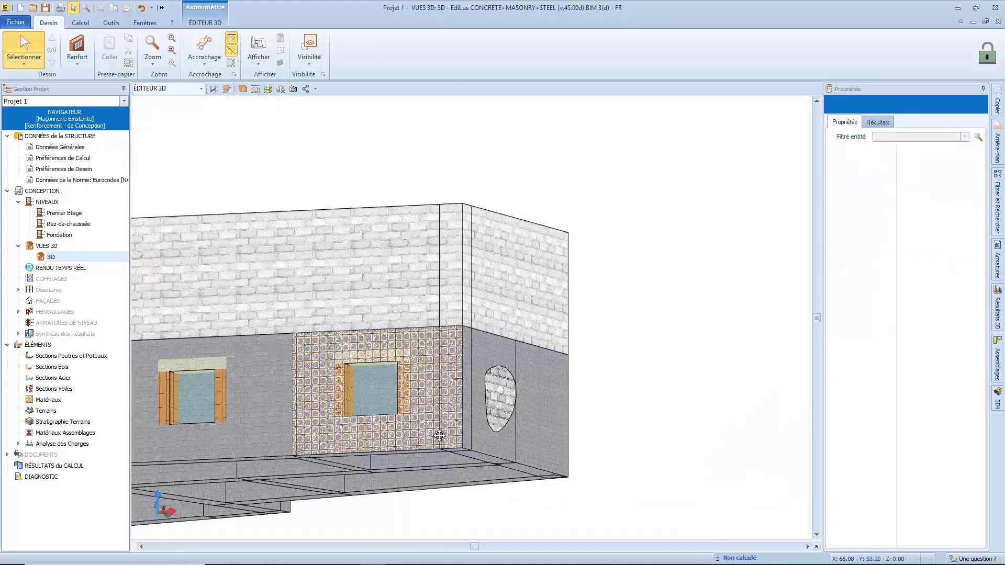
middle_click_drag(376, 444, 531, 458)
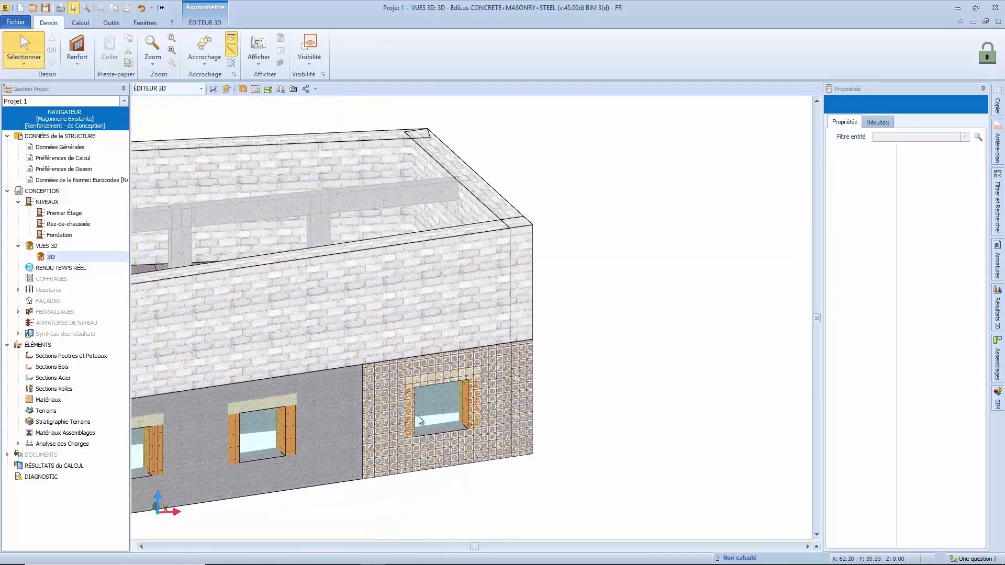
scroll(442, 469, "down", 5)
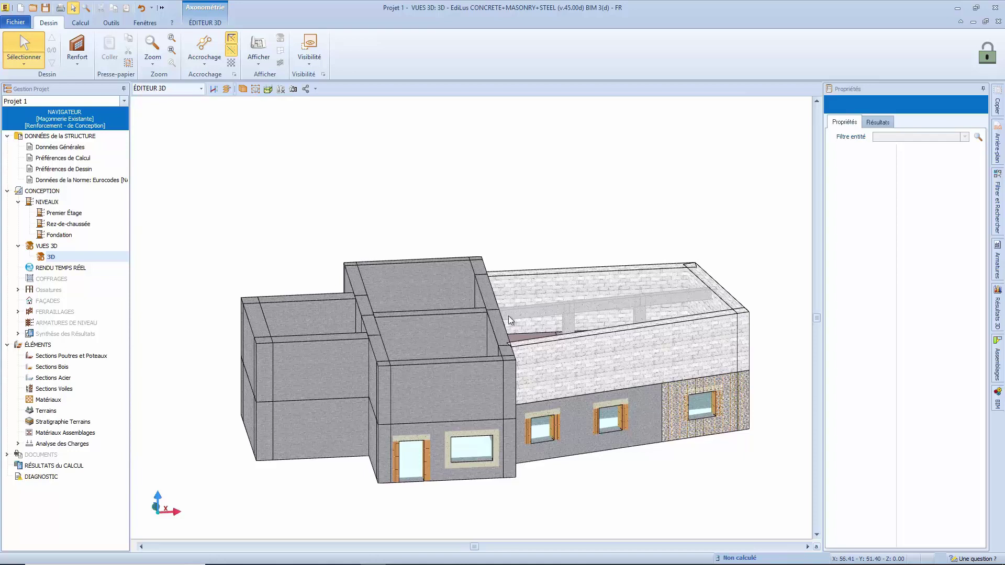
- On Premier Étage, draw two parallel Tirants along the full length of the central block beside its long walls and check them in 3D
double_click(73, 213)
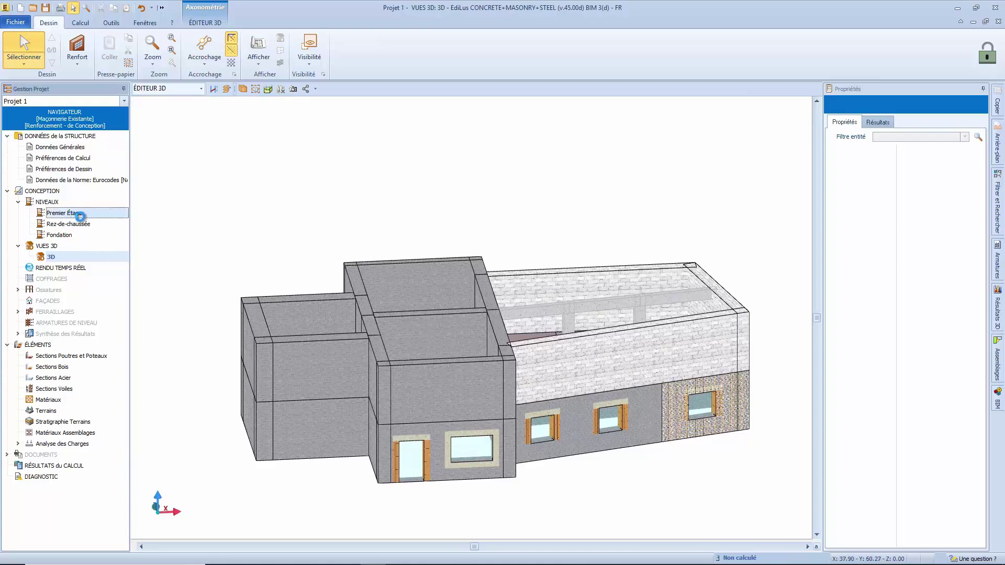
middle_click_drag(376, 284, 359, 298)
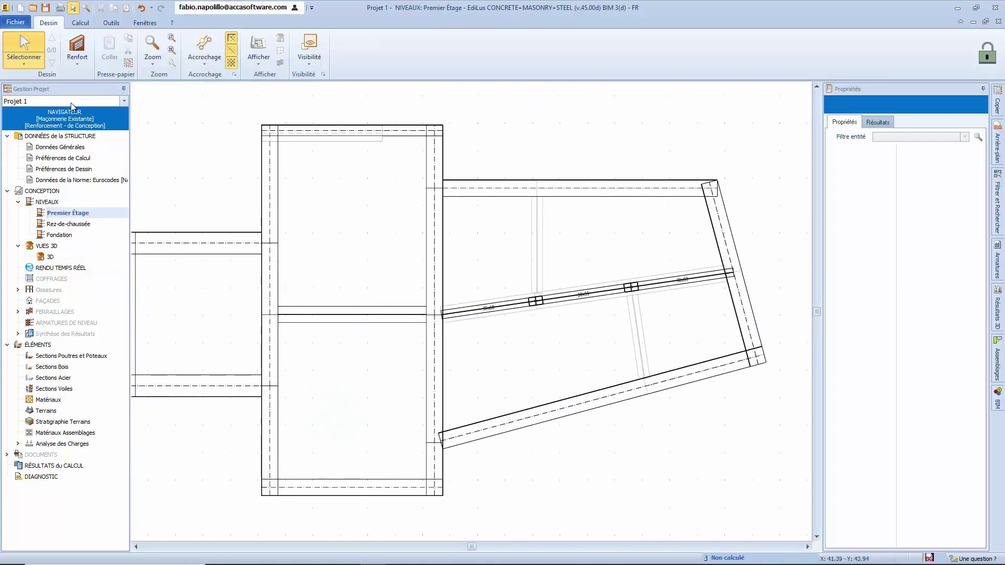
left_click(77, 50)
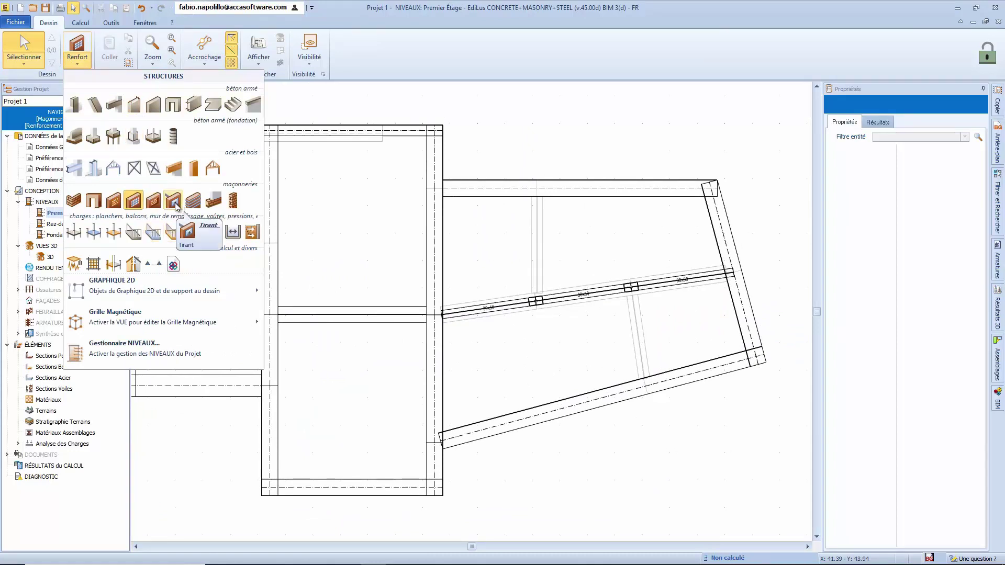
left_click(173, 200)
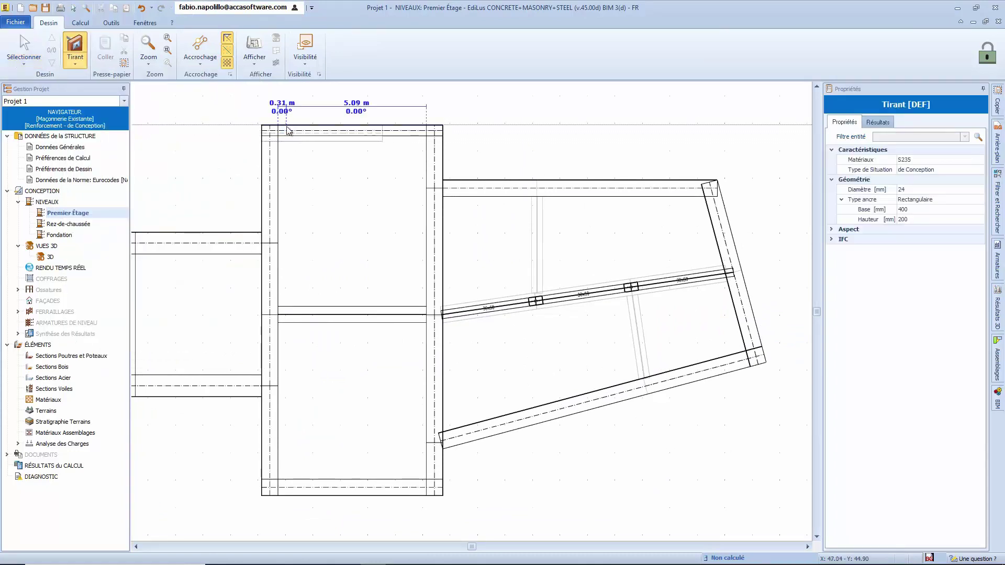
left_click(286, 126)
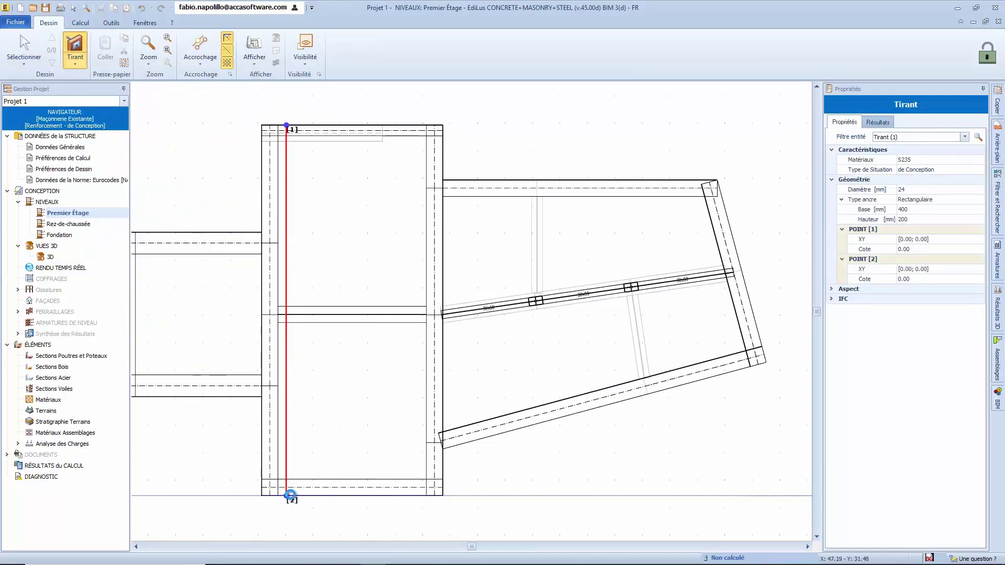
left_click(294, 484)
left_click(414, 126)
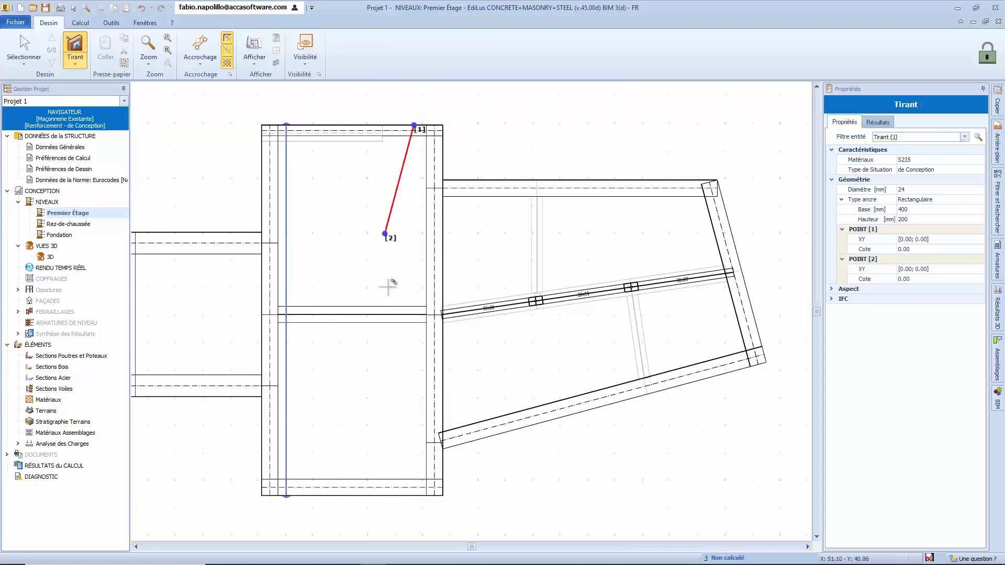
left_click(414, 495)
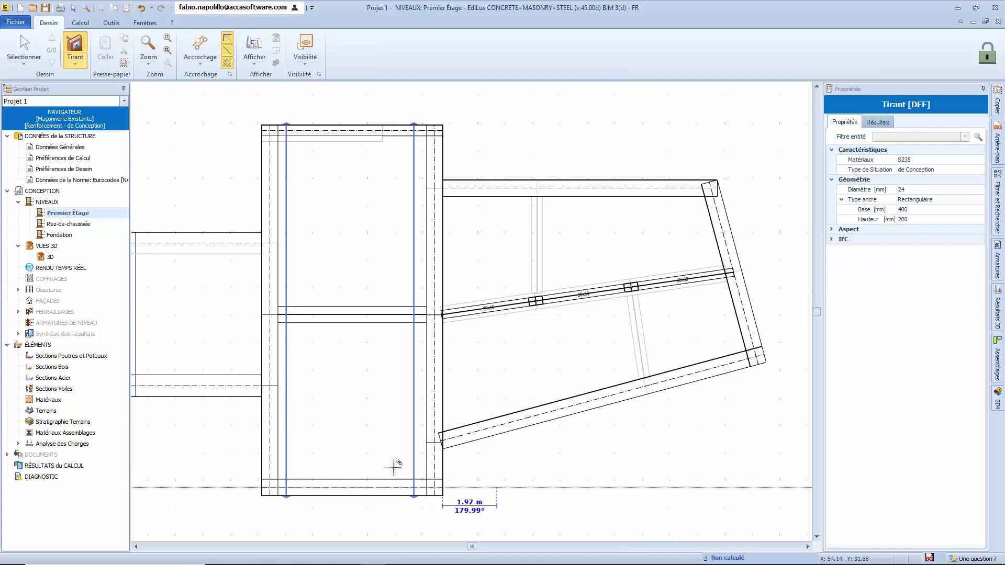
left_click(67, 256)
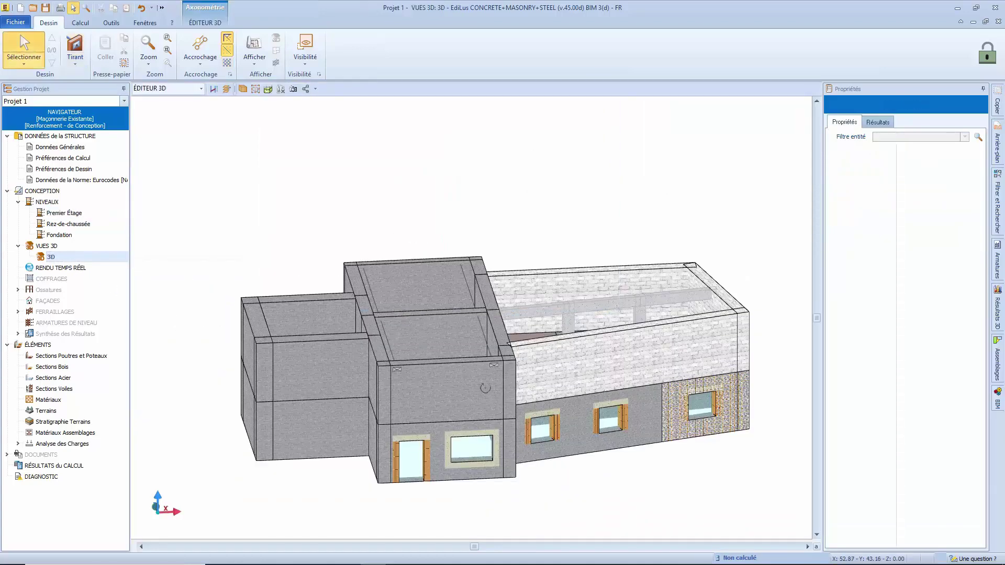
middle_click_drag(485, 388, 480, 383)
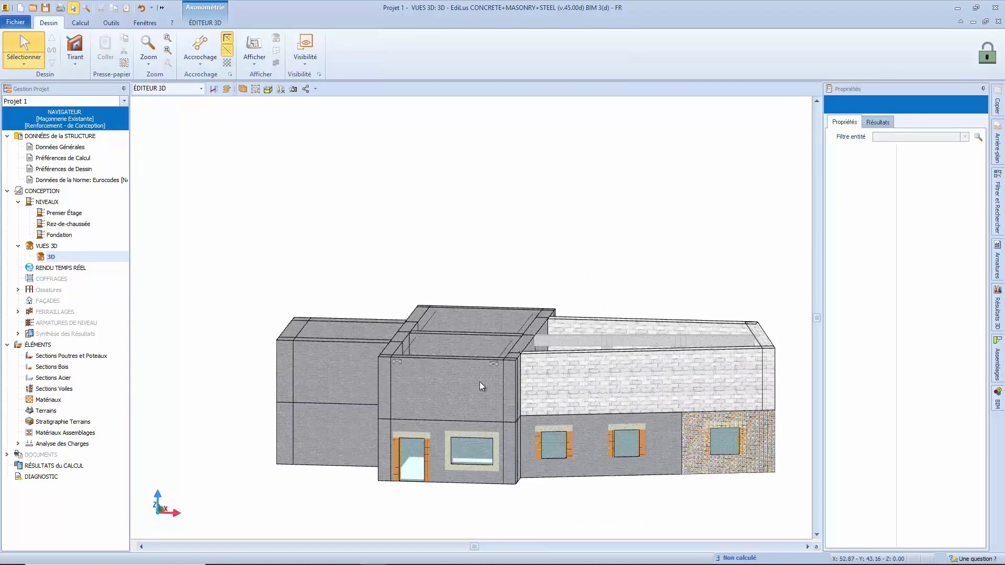
- On Rez-de-chaussée, place a Façade (section de calcul) through the central block's front wall between the wide window and the eastern corner
left_click(56, 224)
left_click(78, 60)
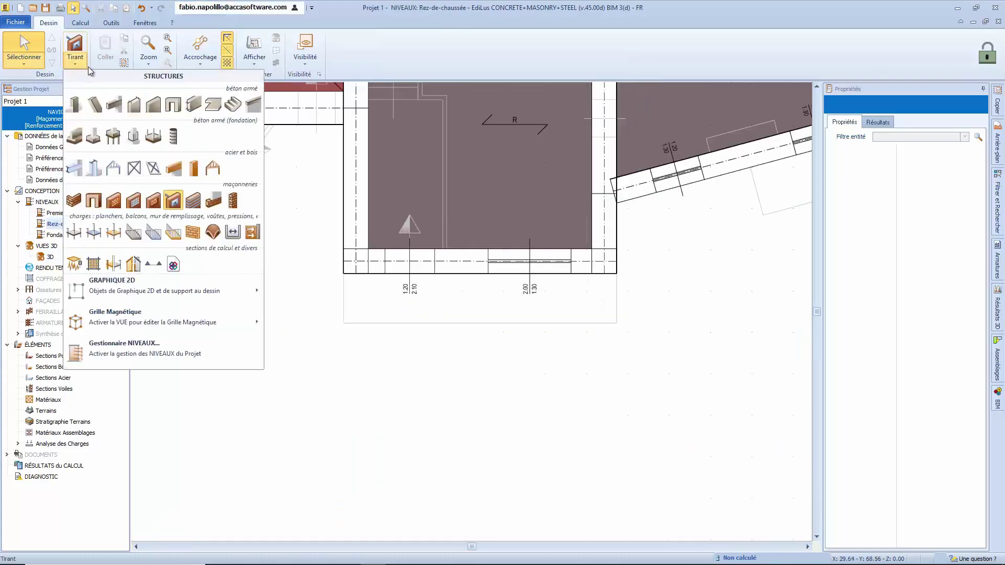
left_click(134, 265)
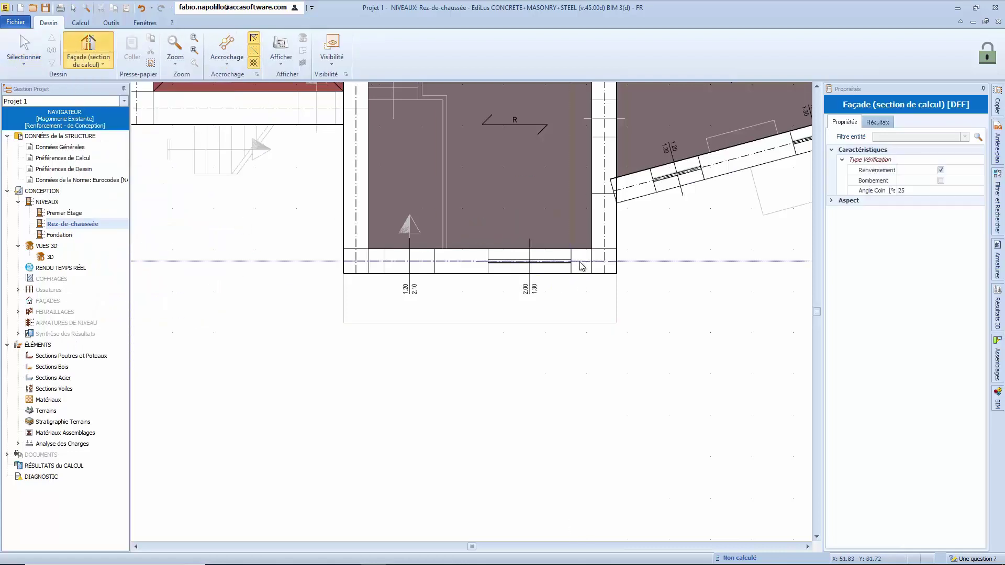
left_click(579, 261)
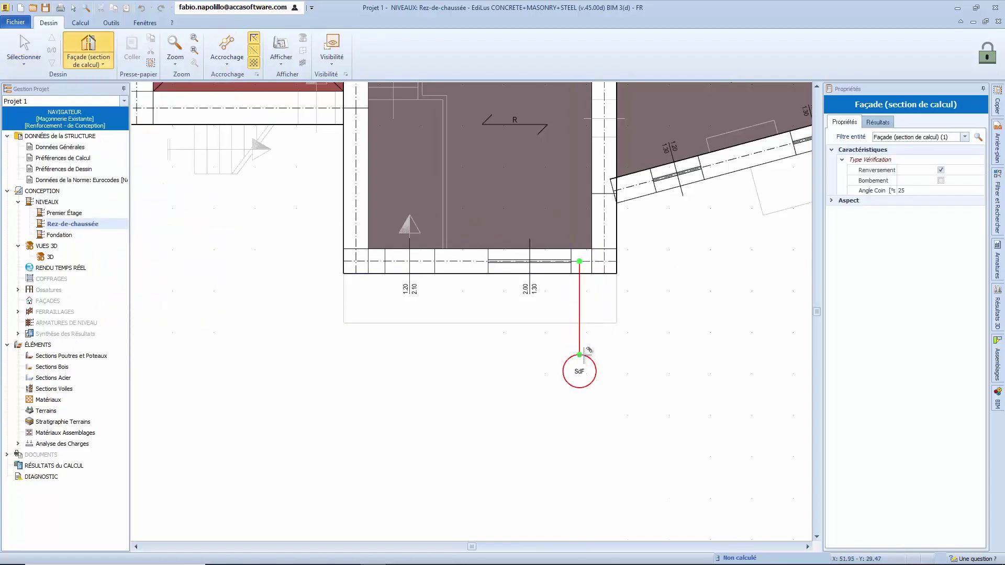
left_click(580, 351)
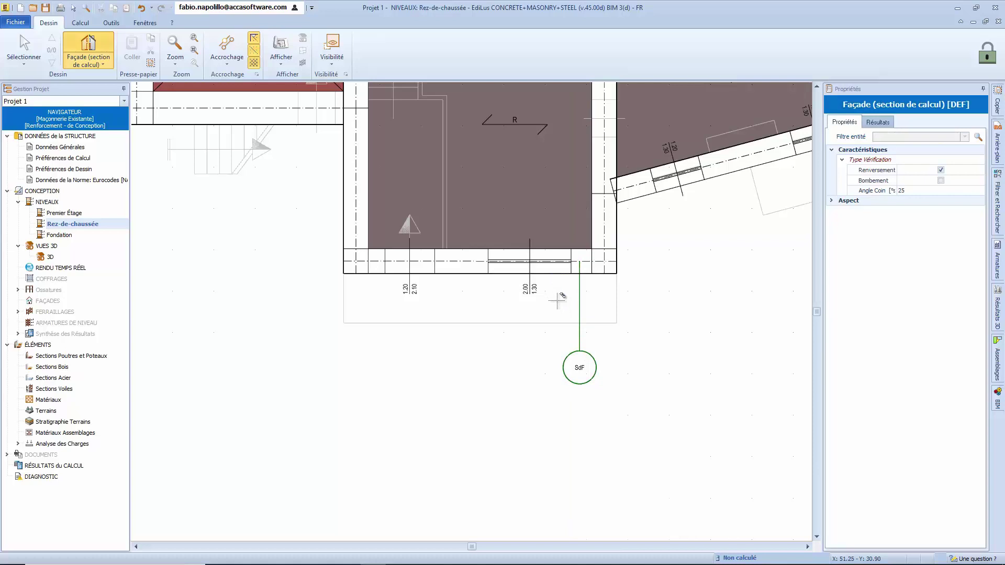
key("Escape")
- Enable the Bombement verification for the façade calculation section and view the section in 3D
left_click(580, 370)
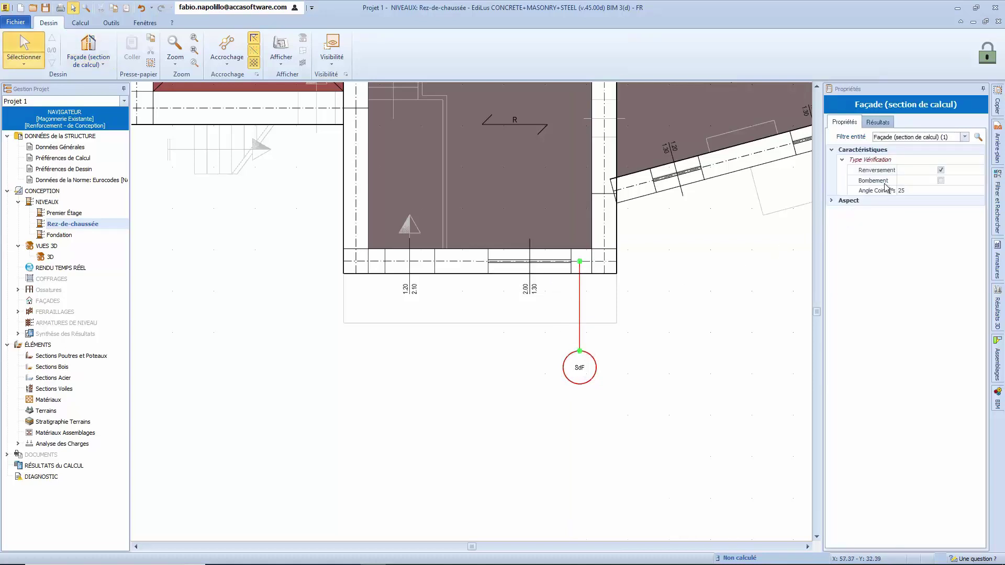
left_click(946, 181)
left_click(746, 344)
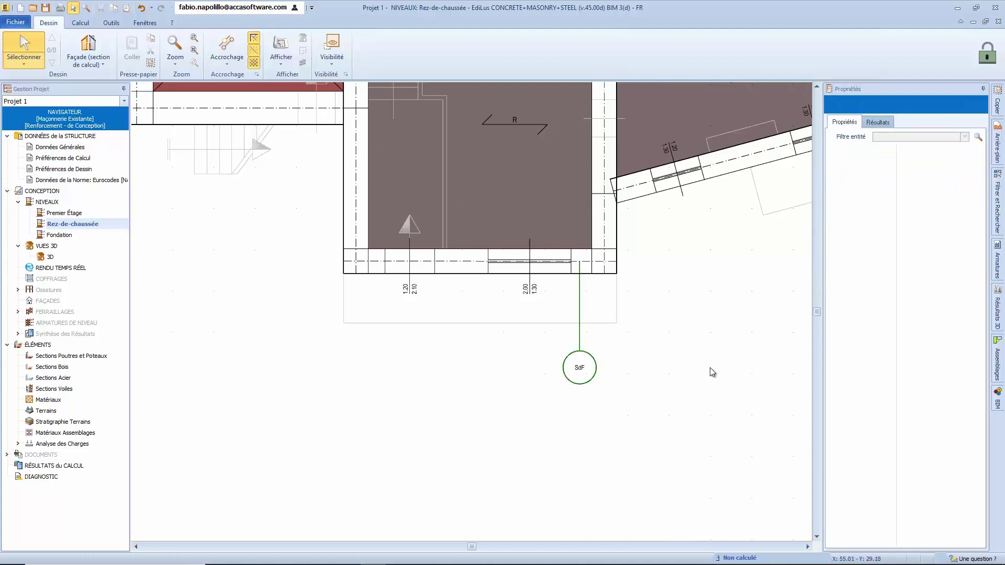
double_click(39, 260)
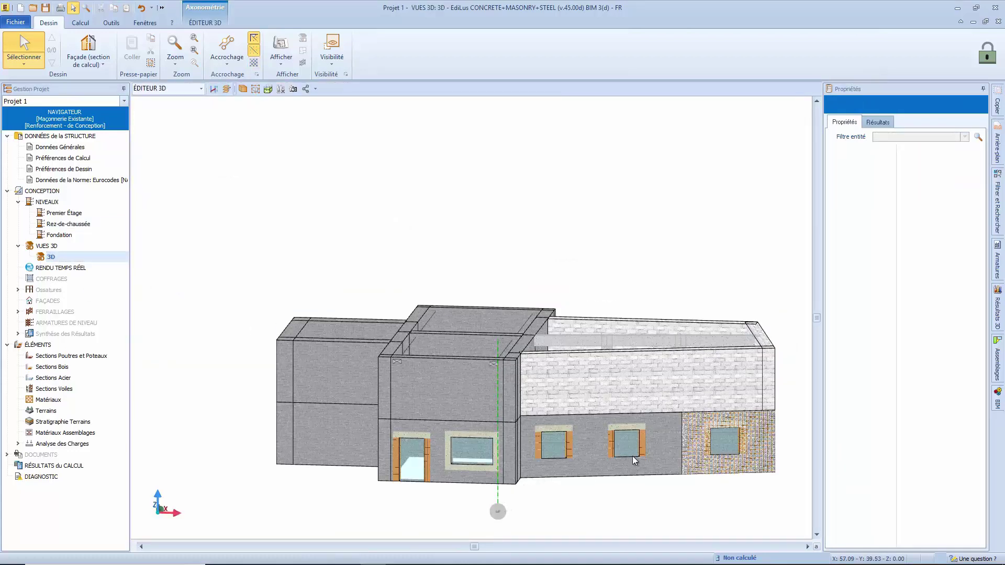
scroll(635, 461, "up", 2)
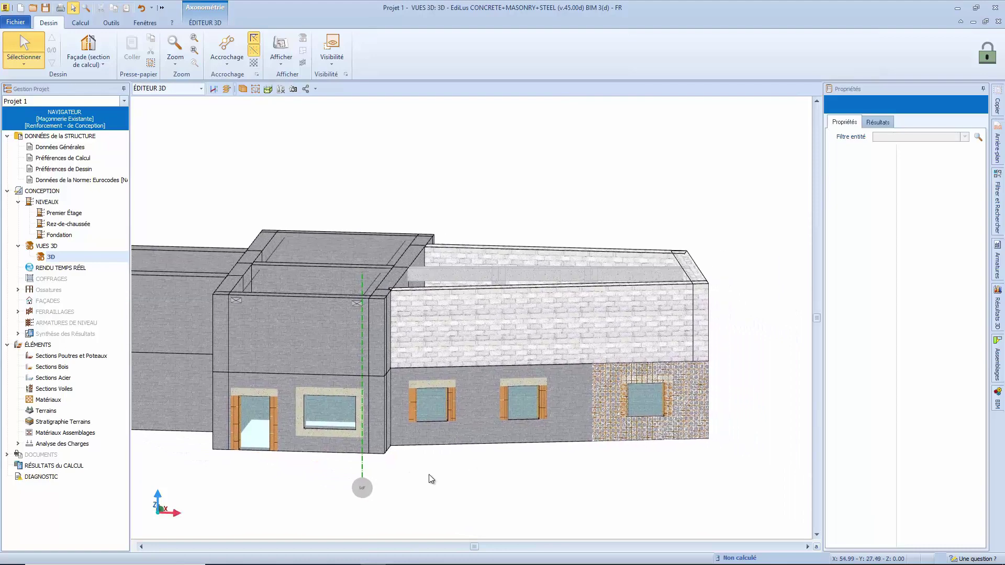